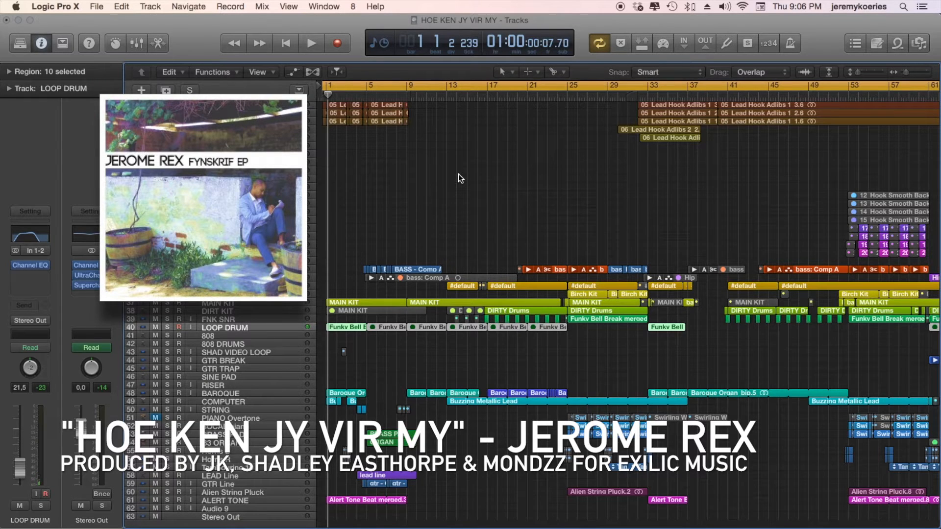
# Play the song from bar 1 while looking over the vocal and instrument tracks, and stop playback around bar 5
pyautogui.press('space')
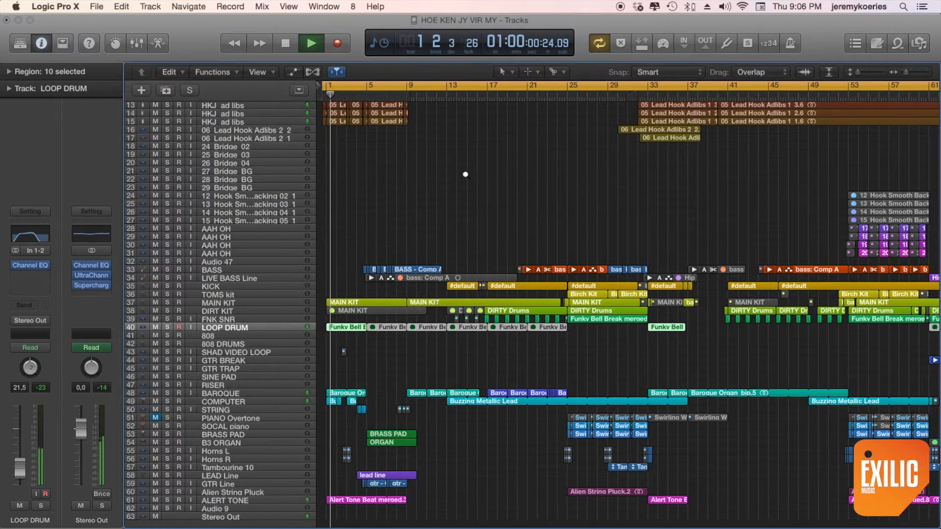
pyautogui.press('super+Down')
pyautogui.press('super+Down')
pyautogui.press('super+Down')
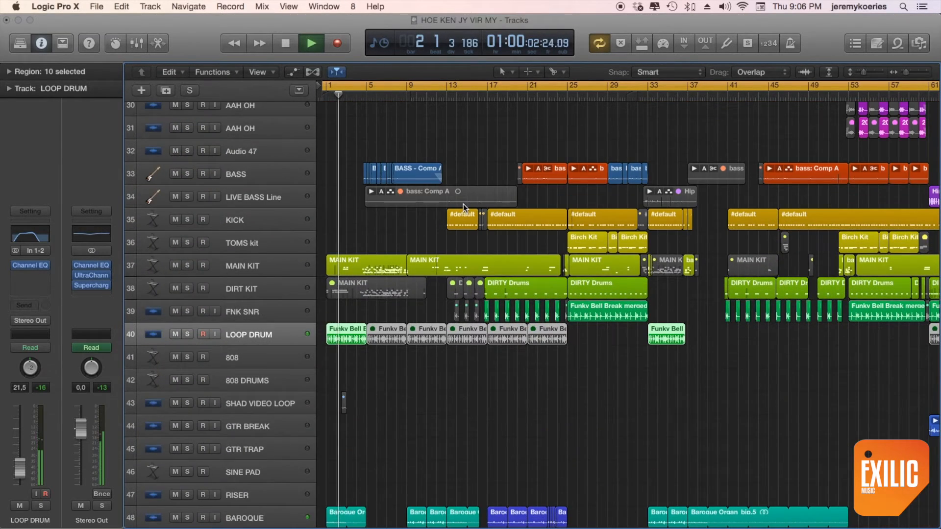
pyautogui.scroll(10, 463, 203)
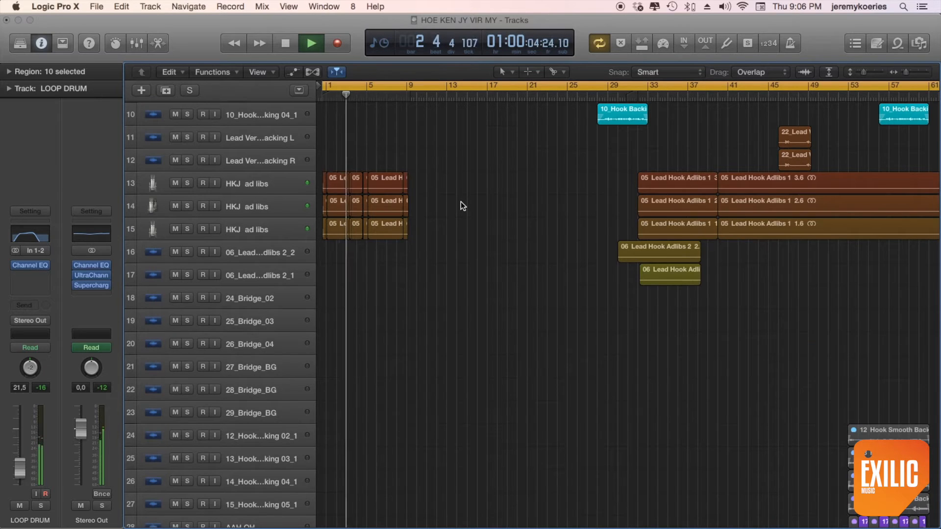
pyautogui.press('super+Up')
pyautogui.press('super+Up')
pyautogui.press('super+Up')
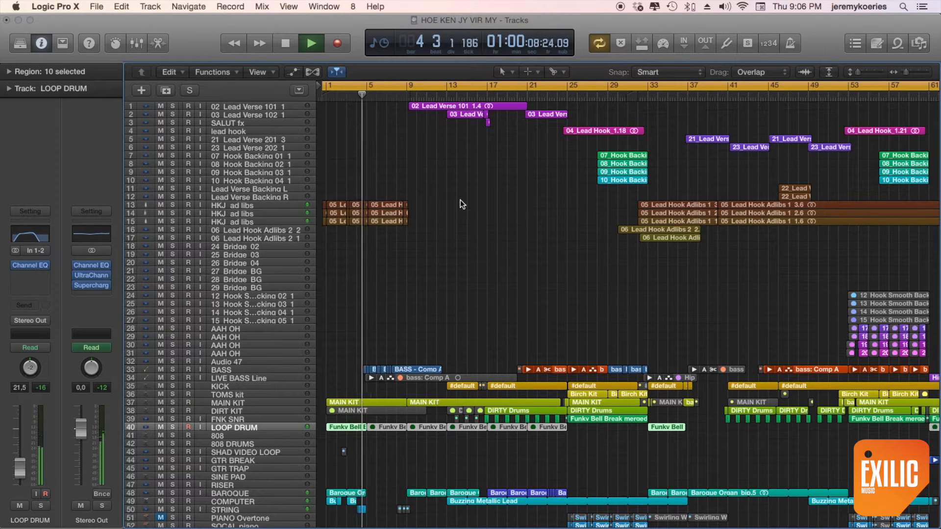
pyautogui.press('space')
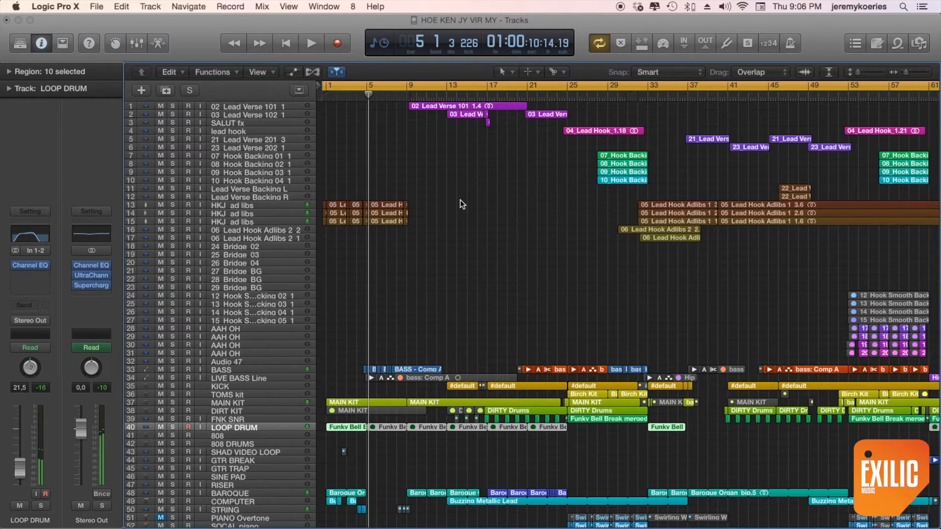
# Enlarge the LOOP DRUM track in the arrangement, solo it and play its loop
pyautogui.scroll(-5, 441, 230)
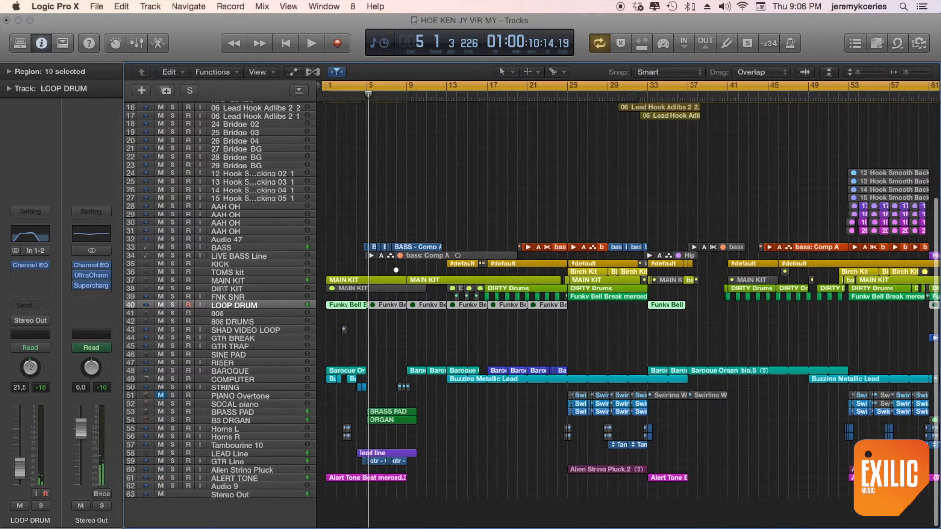
pyautogui.press('super+Down')
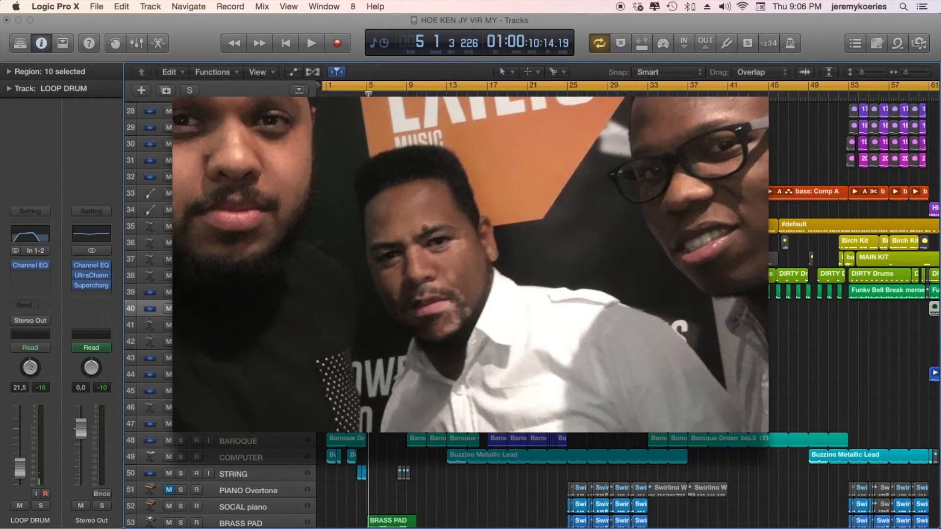
pyautogui.press('super+Down')
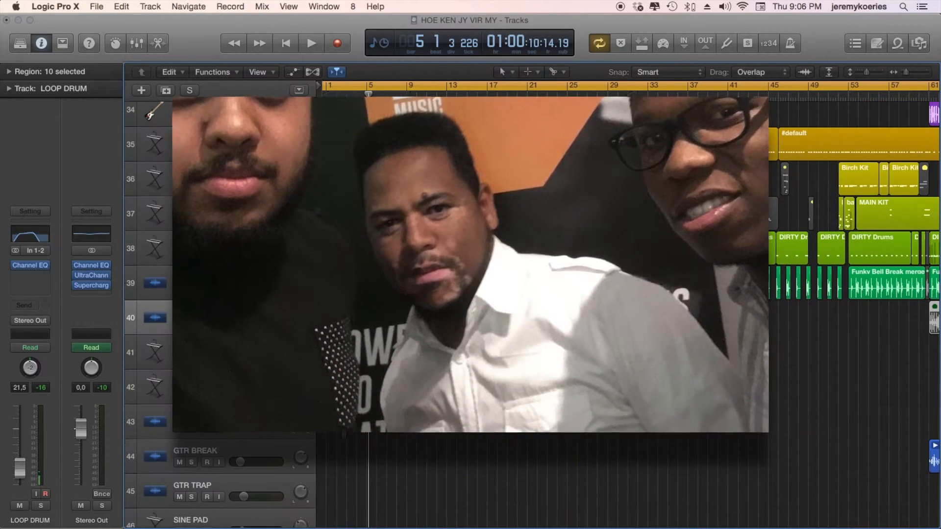
pyautogui.press('z')
pyautogui.scroll(10, 351, 323)
pyautogui.scroll(-4, 314, 367)
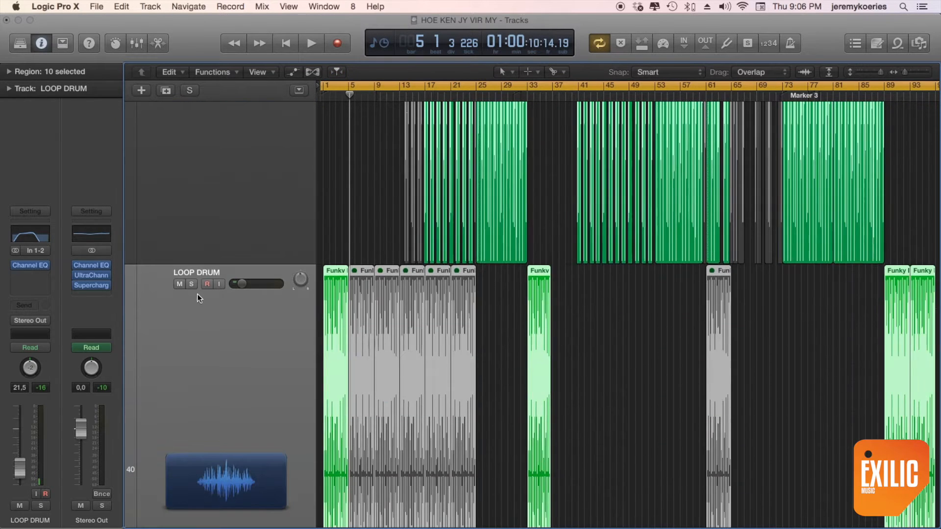
pyautogui.click(191, 284)
pyautogui.press('space')
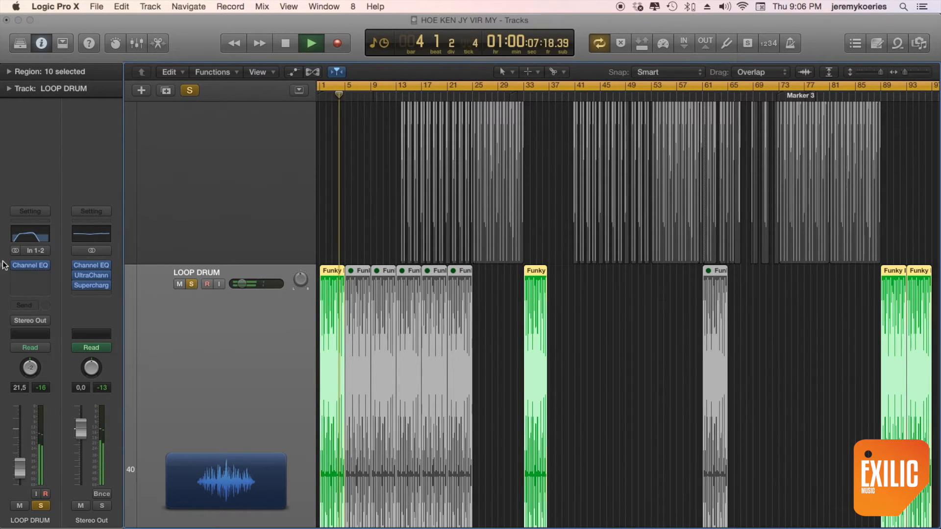
# Stop playback and inspect the Channel EQ settings on the LOOP DRUM track
pyautogui.press('space')
pyautogui.click(90, 266)
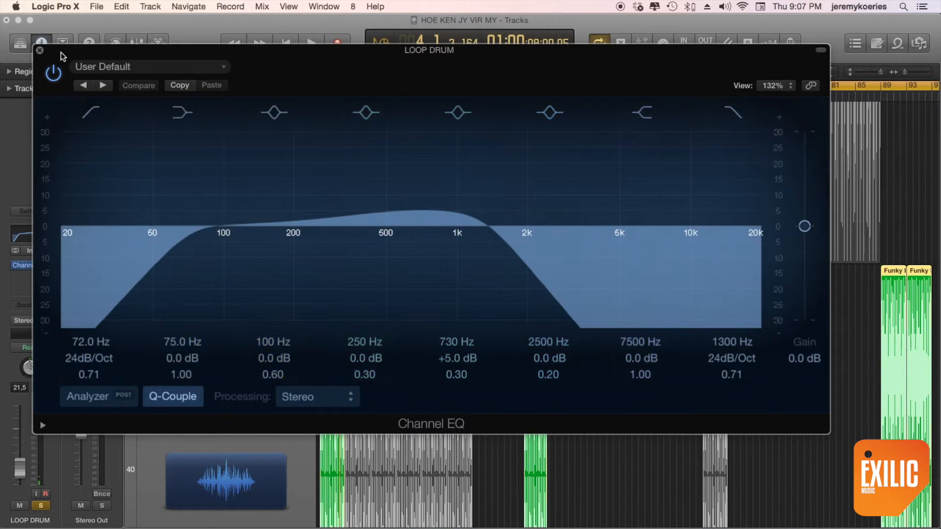
pyautogui.click(40, 50)
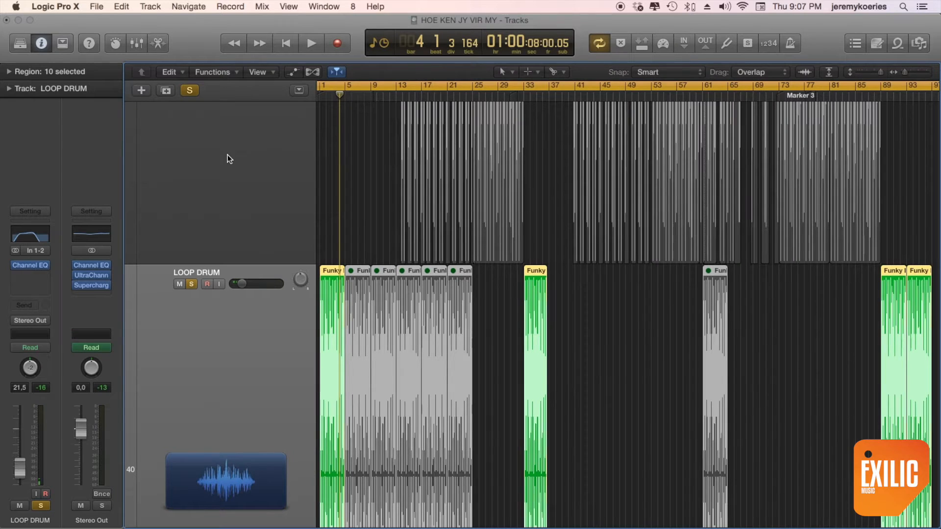
# Replay the soloed LOOP DRUM track, turn its solo off and stop playback
pyautogui.press('space')
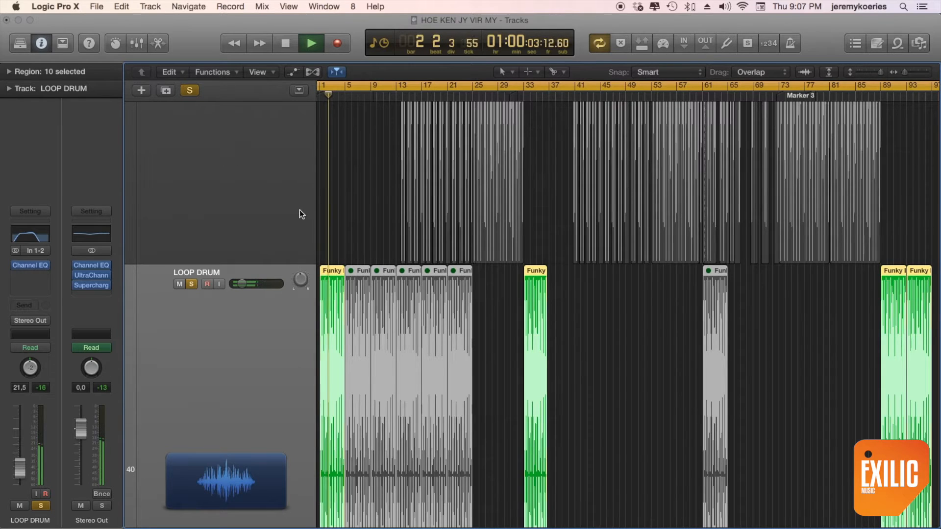
pyautogui.click(191, 284)
pyautogui.press('space')
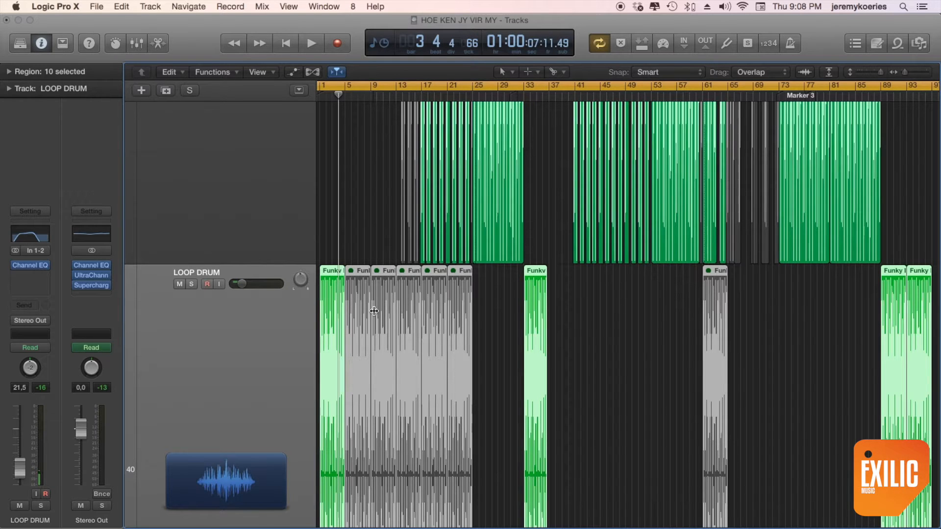
# Start playback and solo the BAROQUE track further down the track list
pyautogui.press('z')
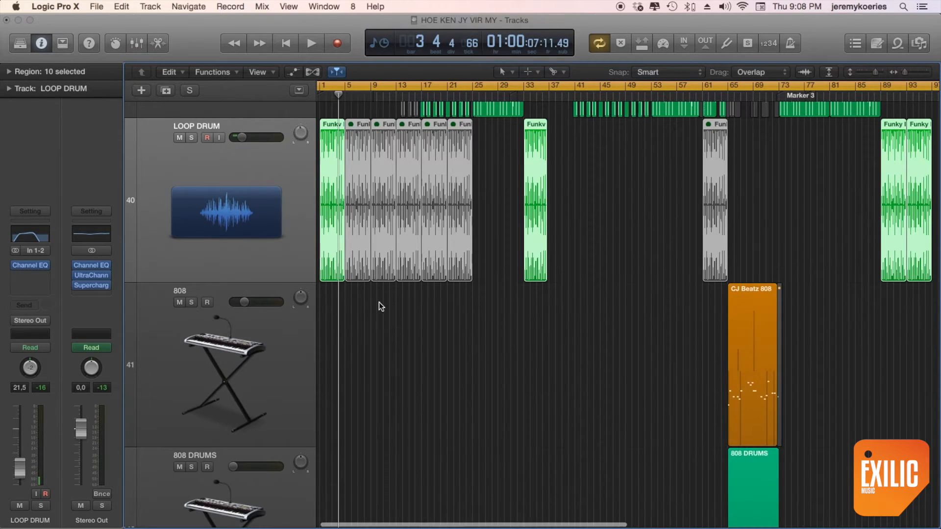
pyautogui.press('space')
pyautogui.scroll(-4, 378, 299)
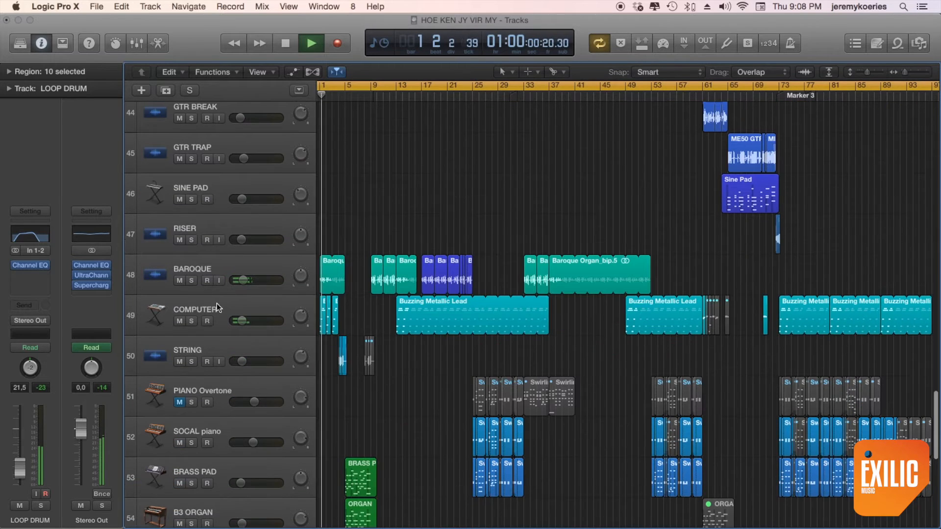
pyautogui.click(192, 280)
pyautogui.press('z')
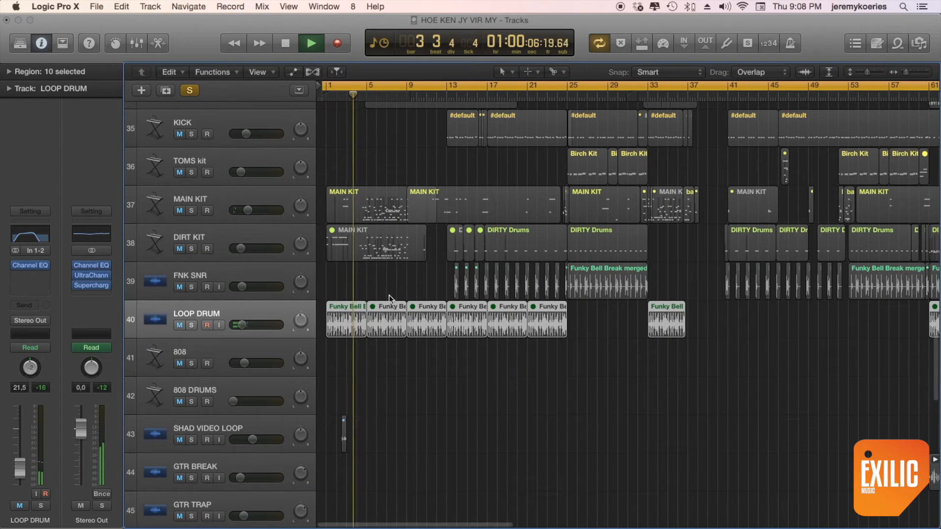
pyautogui.press('z')
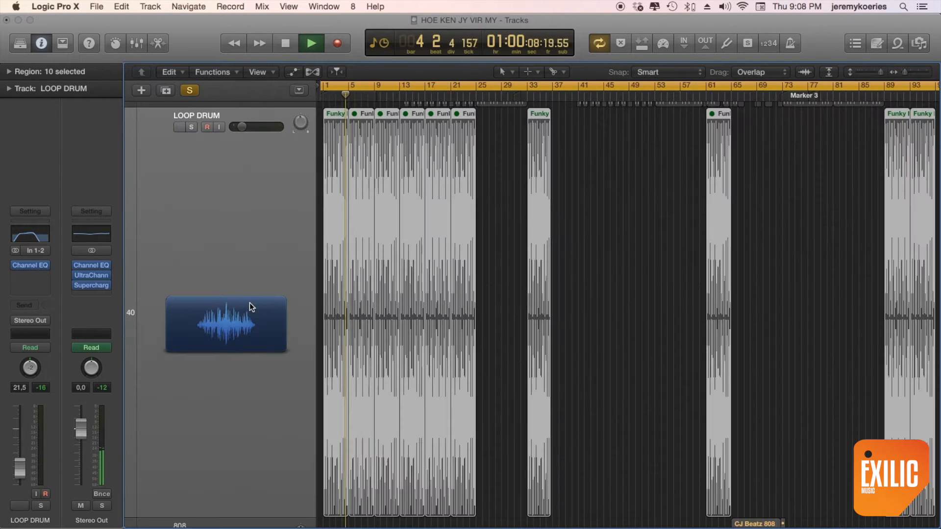
pyautogui.scroll(-10, 250, 309)
pyautogui.press('z')
pyautogui.scroll(-10, 267, 315)
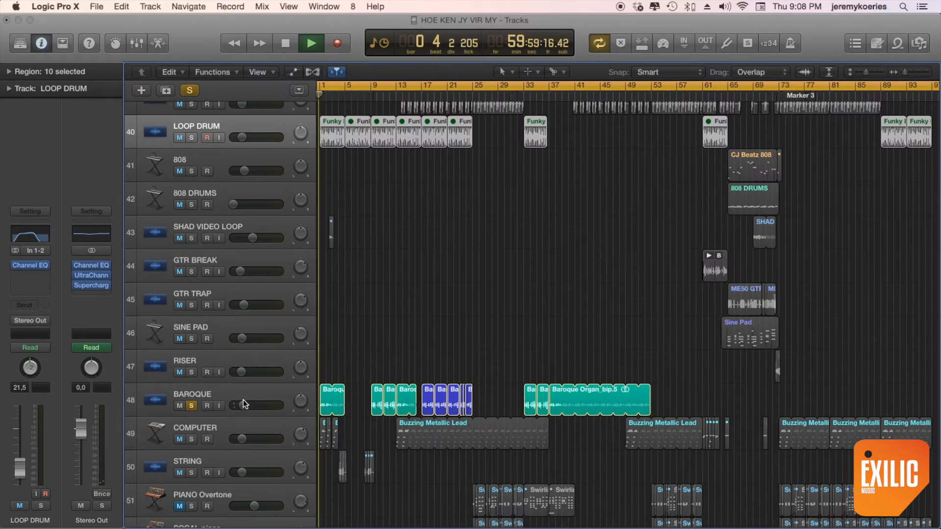
# Select the BAROQUE track, enlarge its first organ region at bars 1 to 5 and listen to it
pyautogui.click(246, 392)
pyautogui.press('z')
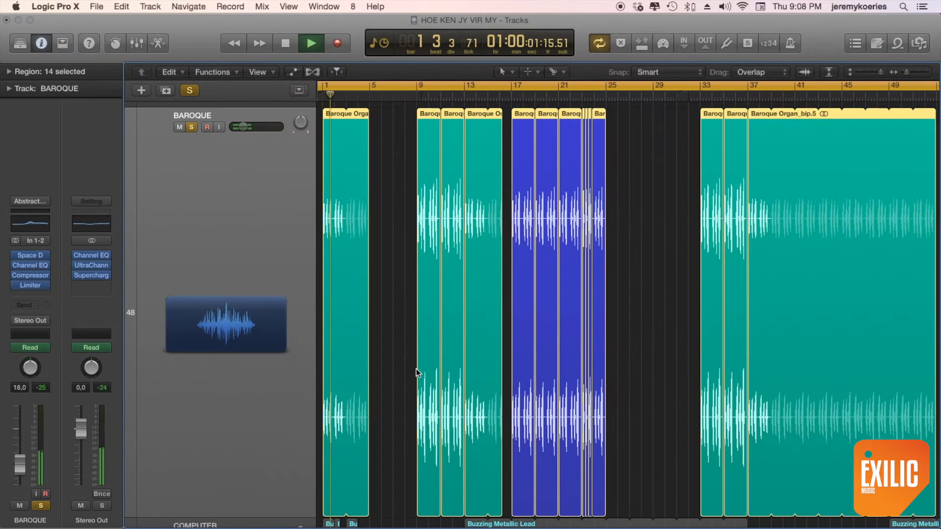
pyautogui.scroll(5, 416, 368)
pyautogui.hscroll(-3, 429, 365)
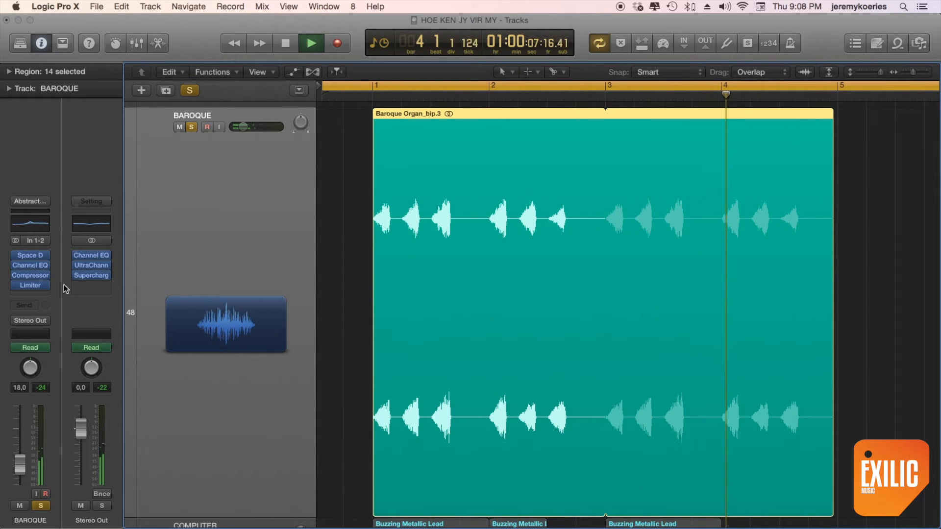
pyautogui.press('space')
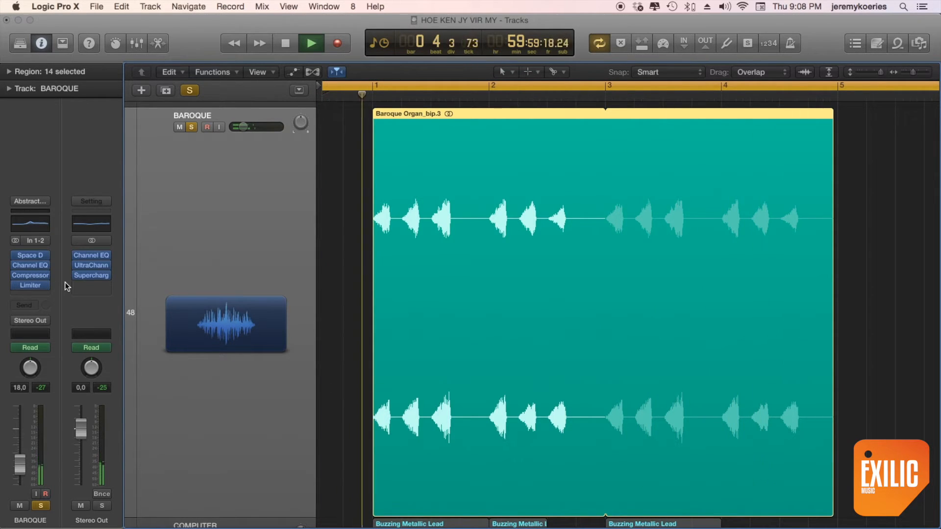
pyautogui.press('space')
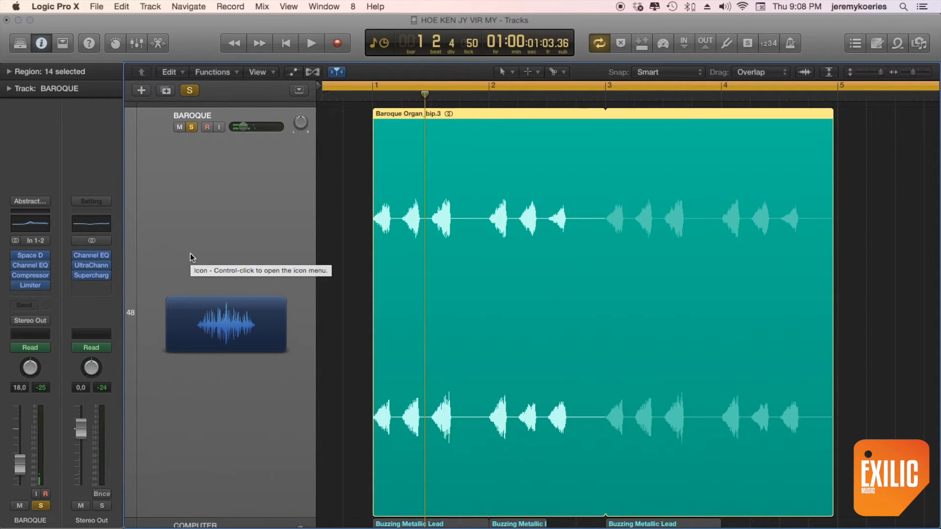
# Solo the COMPUTER track alongside BAROQUE and play both parts together
pyautogui.press('z')
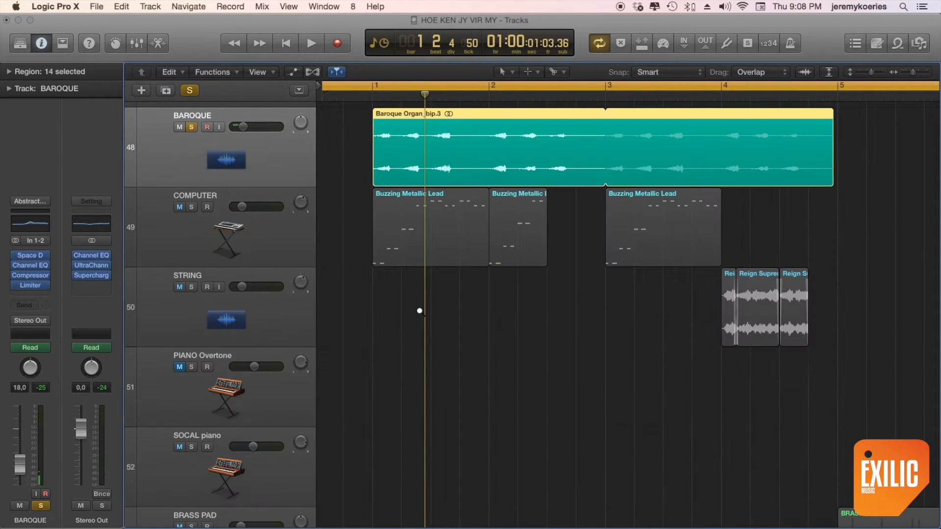
pyautogui.click(191, 207)
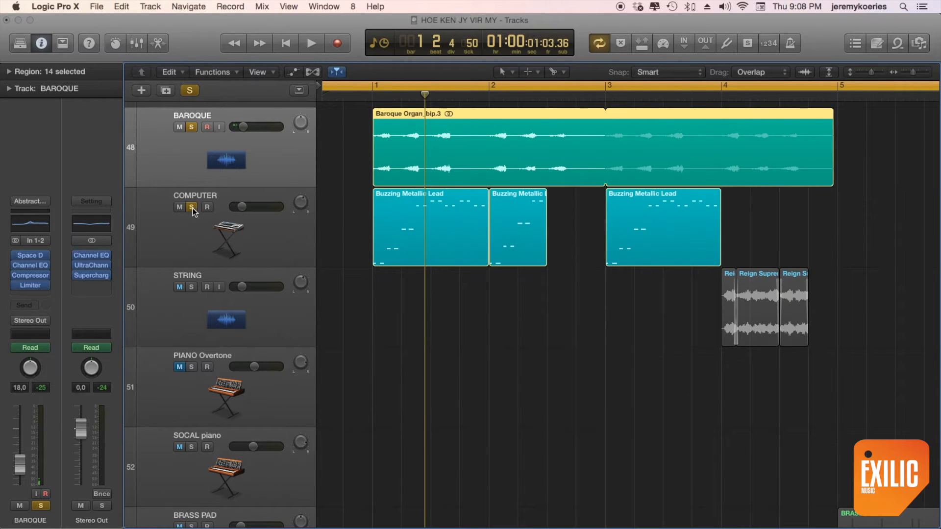
pyautogui.press('space')
pyautogui.press('z')
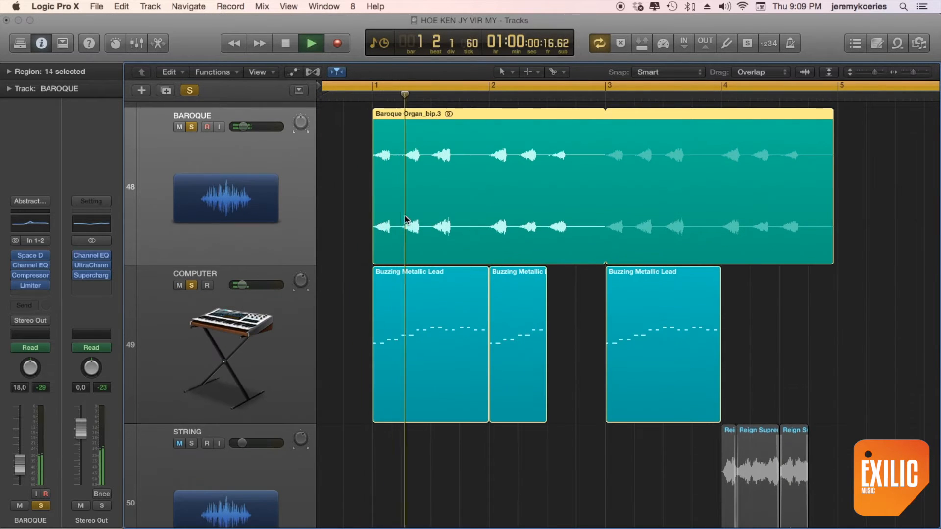
pyautogui.press('z')
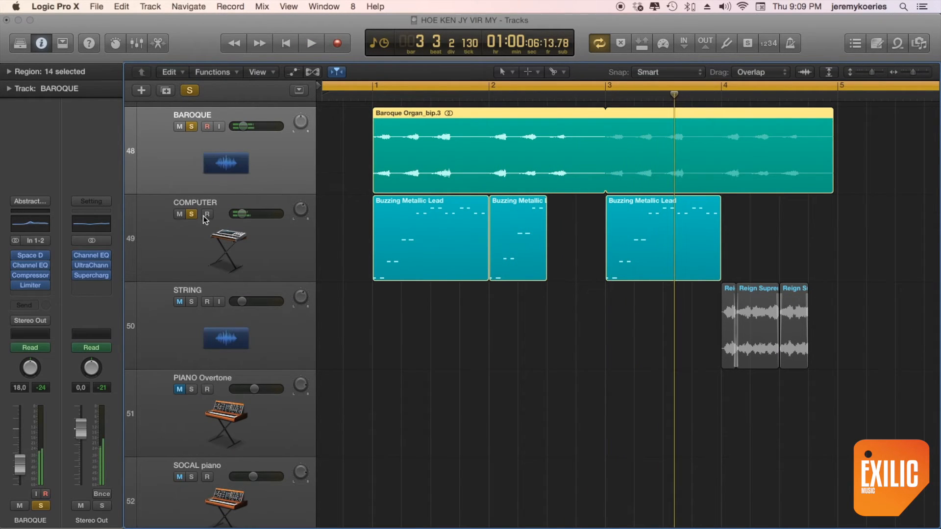
# Unsolo the COMPUTER track and set the cycle range to the Baroque Organ_bip.3 region at bars 1 to 5
pyautogui.click(192, 214)
pyautogui.press('Return')
pyautogui.click(356, 171)
pyautogui.click(431, 145)
pyautogui.press('u')
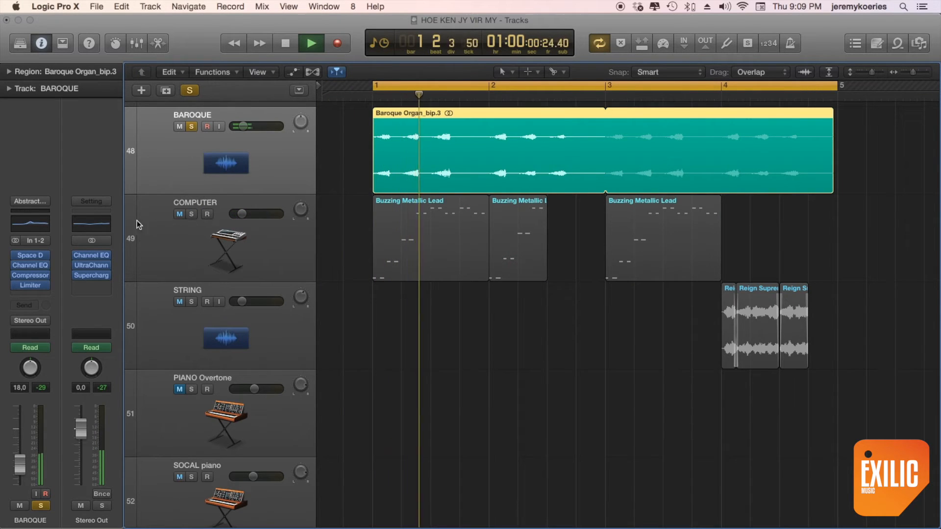
# Solo COMPUTER again alongside BAROQUE and play the cycled section
pyautogui.press('space')
pyautogui.click(191, 214)
pyautogui.press('space')
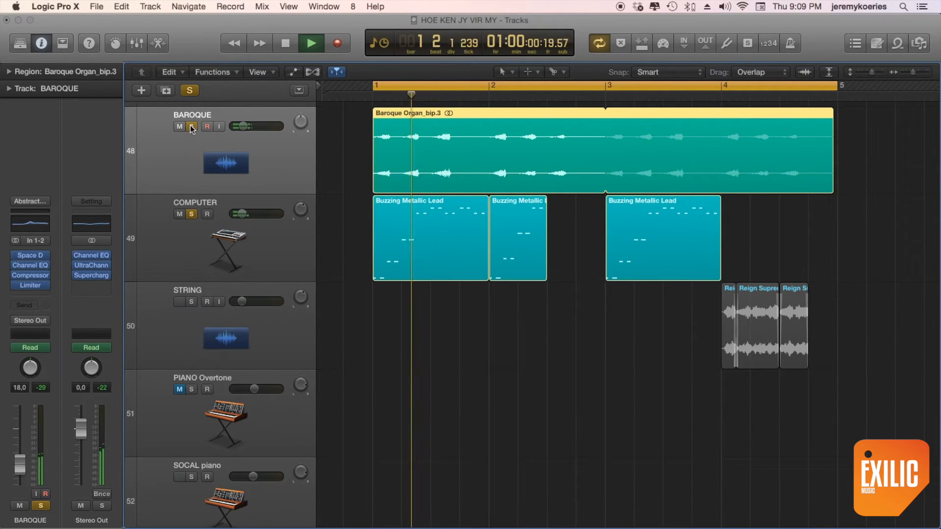
# Unsolo BAROQUE, select the COMPUTER track and play its Buzzing Metallic Lead regions alone
pyautogui.click(191, 126)
pyautogui.click(186, 247)
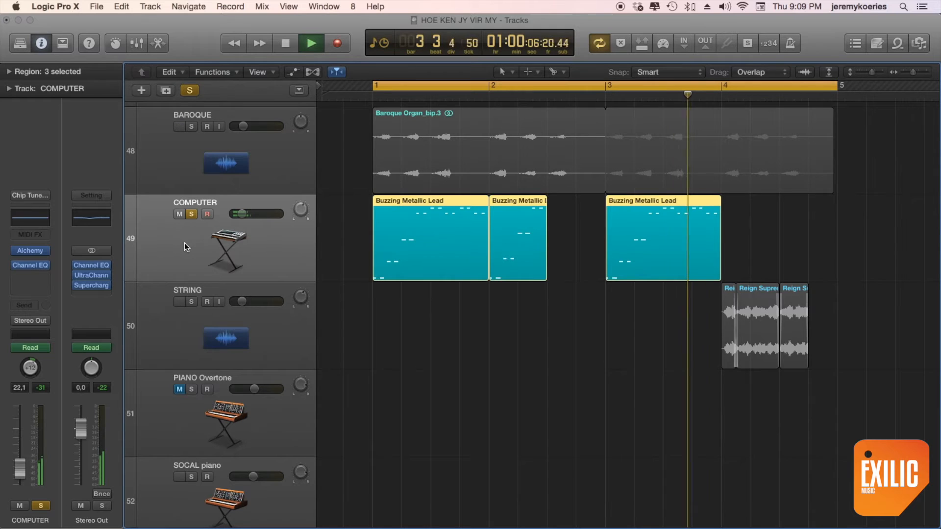
pyautogui.press('space')
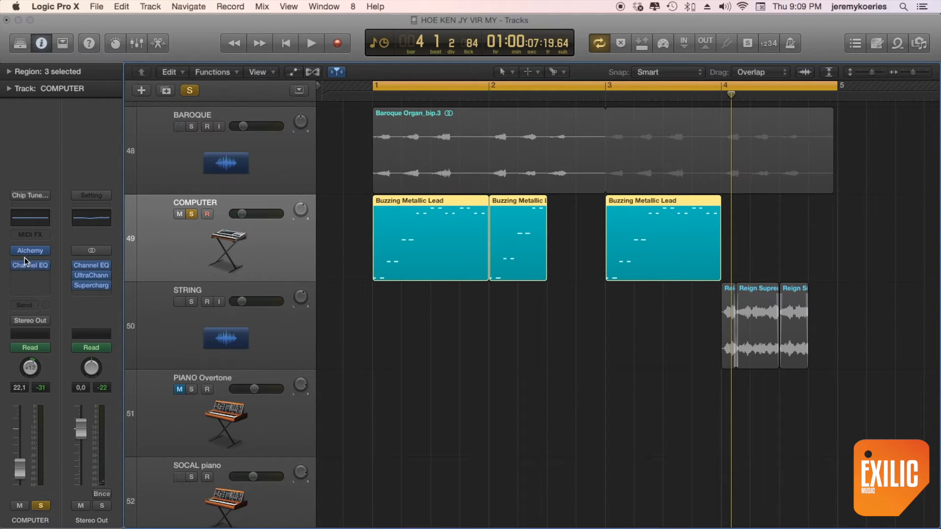
pyautogui.press('space')
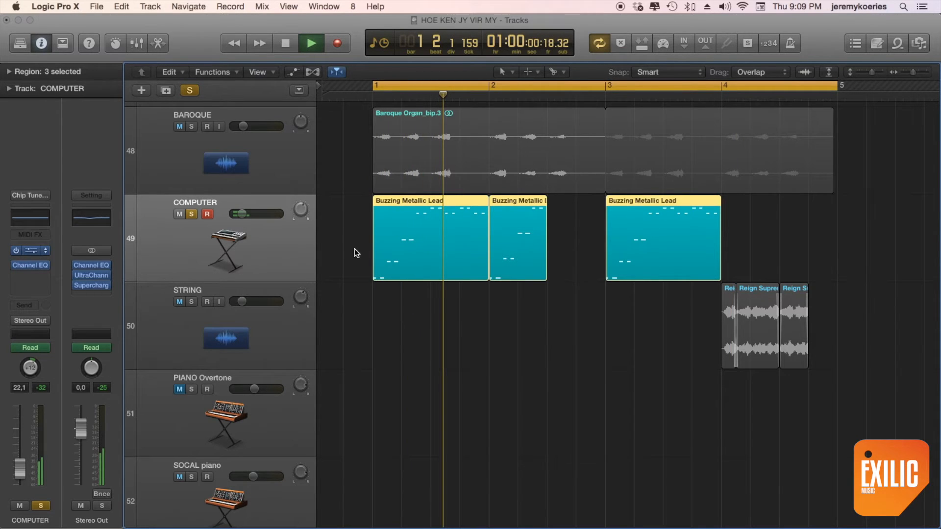
# Inspect the Alchemy instrument on the COMPUTER track and close its window
pyautogui.click(30, 250)
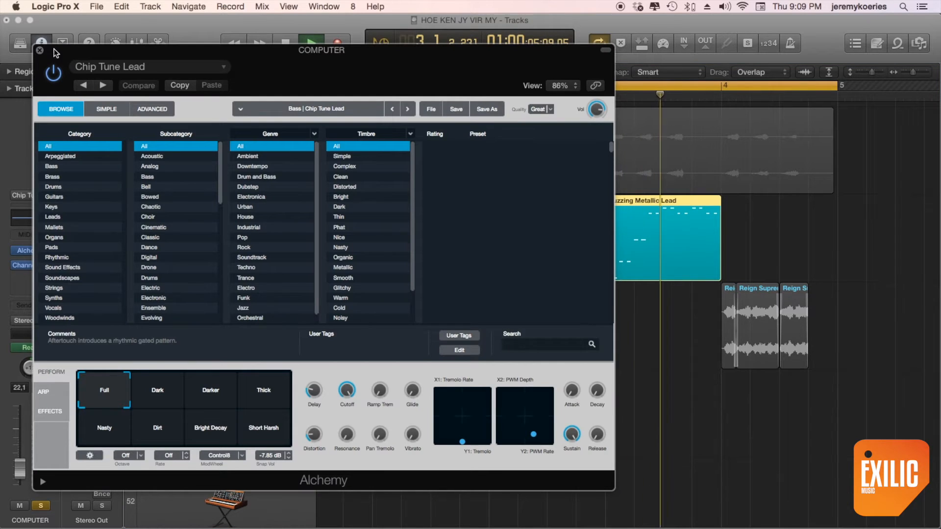
pyautogui.click(40, 50)
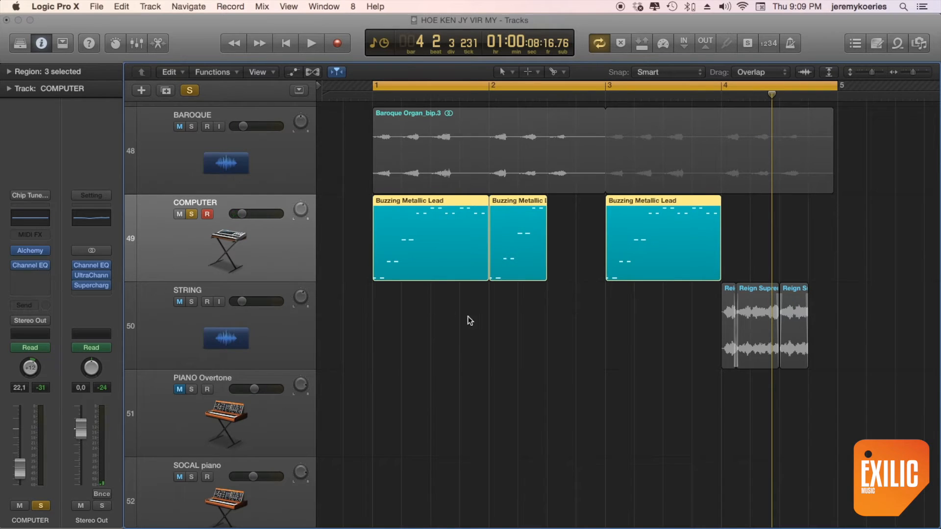
# Solo BAROQUE alongside the COMPUTER track and play the cycled section from bar 1
pyautogui.click(191, 127)
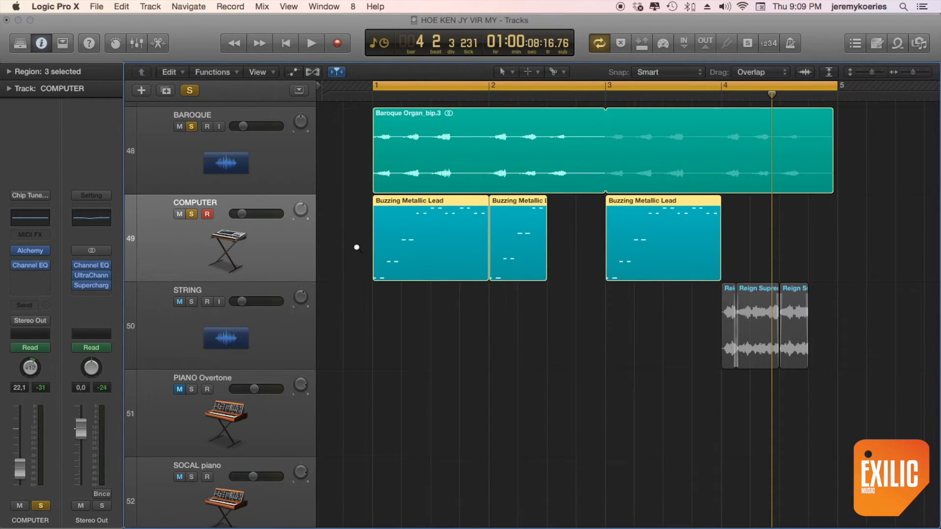
pyautogui.press('super+Up')
pyautogui.press('space')
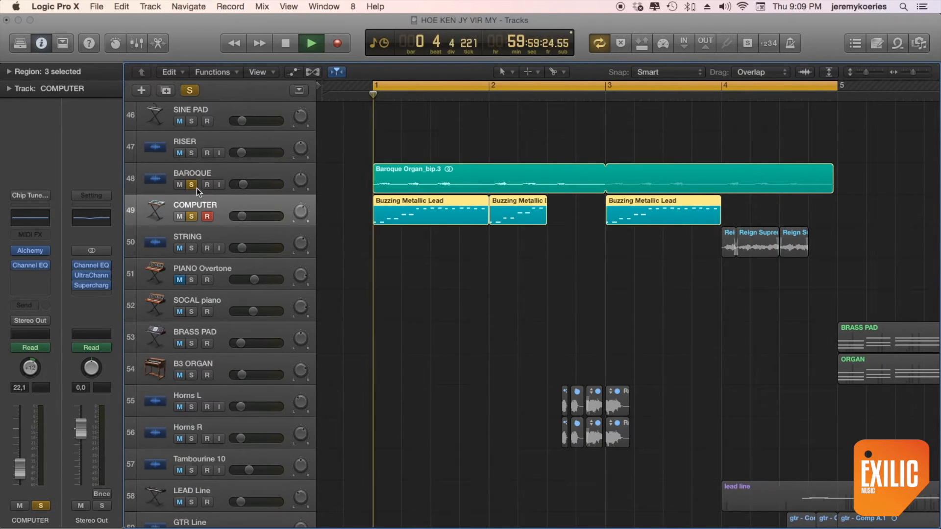
# Clear the BAROQUE and COMPUTER solos and play the full mix of the cycled section
pyautogui.click(192, 188)
pyautogui.press('Return')
pyautogui.press('super+Up')
pyautogui.press('super+Up')
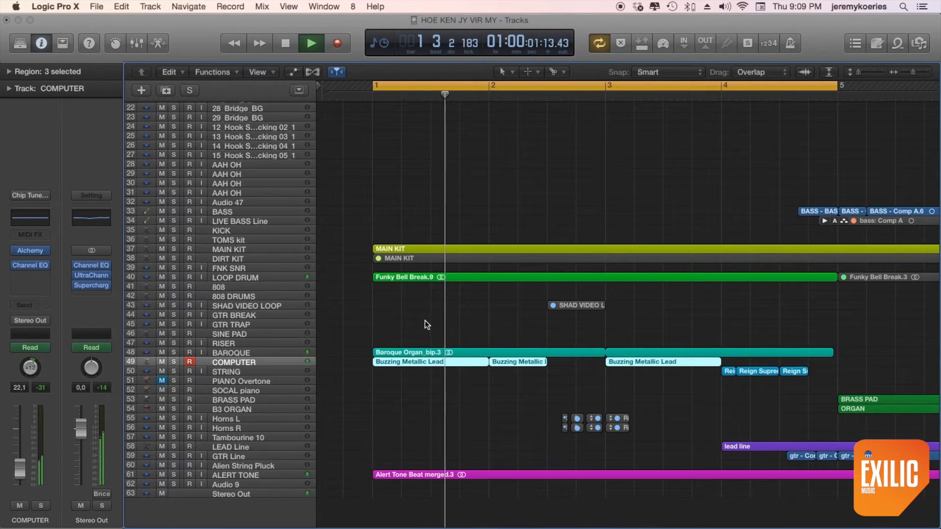
pyautogui.press('space')
# Select the LOOP DRUM track, solo the MAIN KIT track and play it within the cycled bars
pyautogui.click(240, 277)
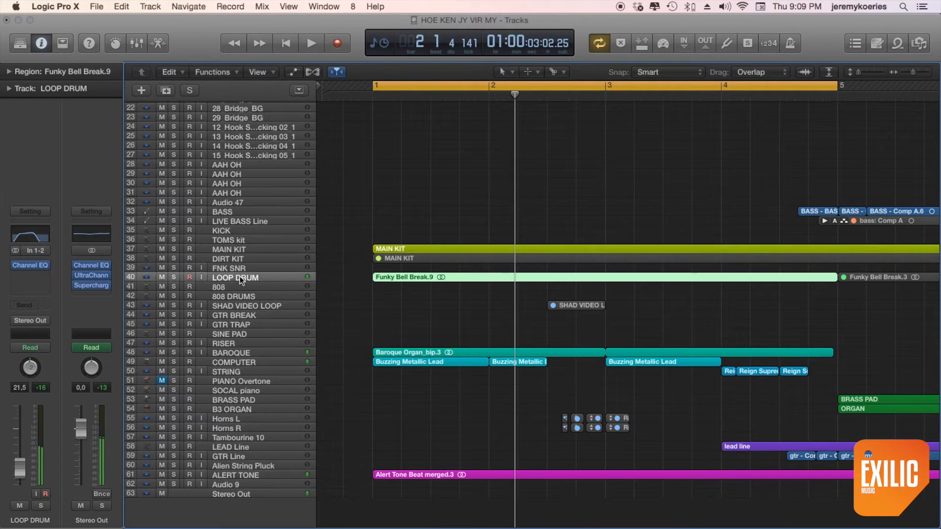
pyautogui.press('super+Down')
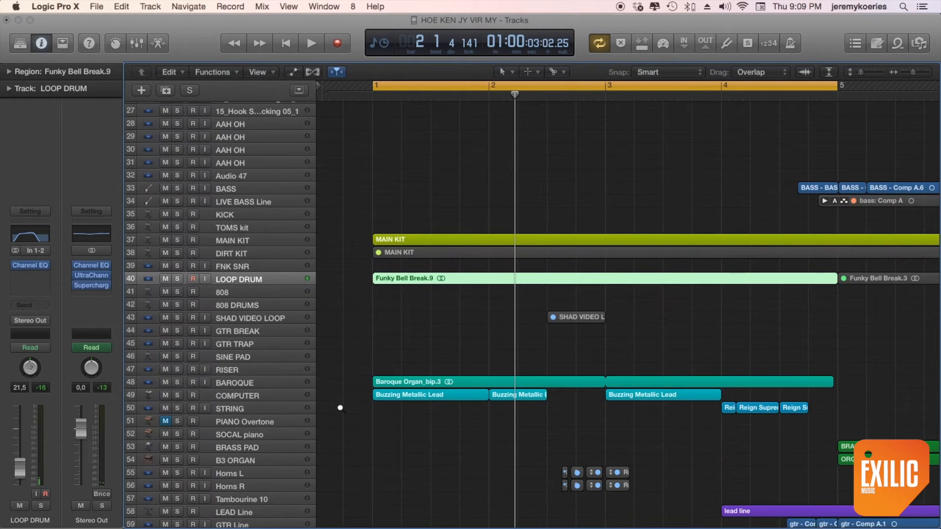
pyautogui.click(177, 239)
pyautogui.press('space')
pyautogui.press('super+Down')
pyautogui.press('super+Down')
pyautogui.press('super+Down')
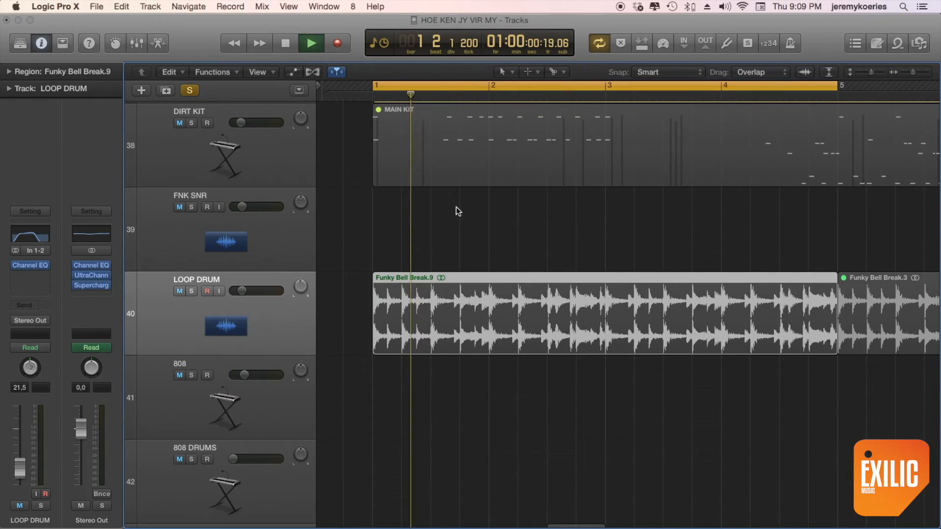
# Turn off the cycle range and play the soloed MAIN KIT part on to about bar 8
pyautogui.press('super+Left')
pyautogui.press('super+Left')
pyautogui.press('super+Left')
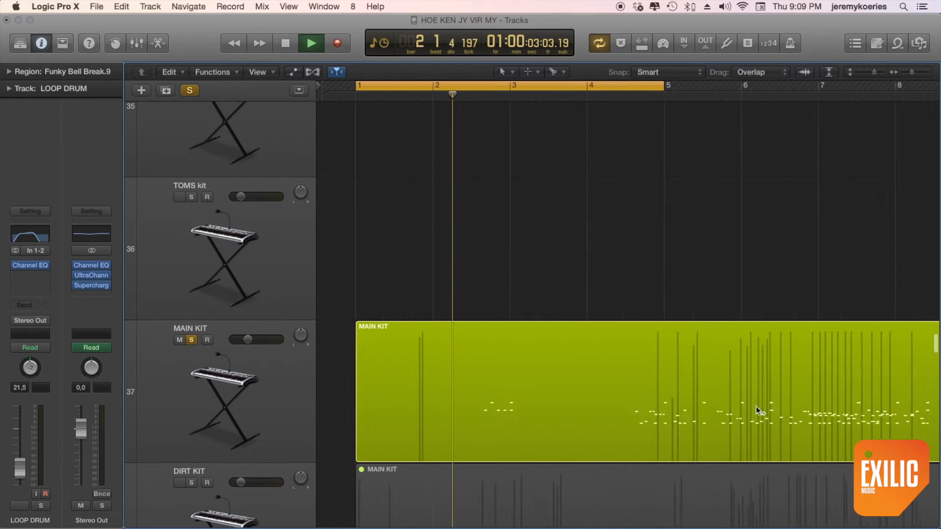
pyautogui.click(417, 87)
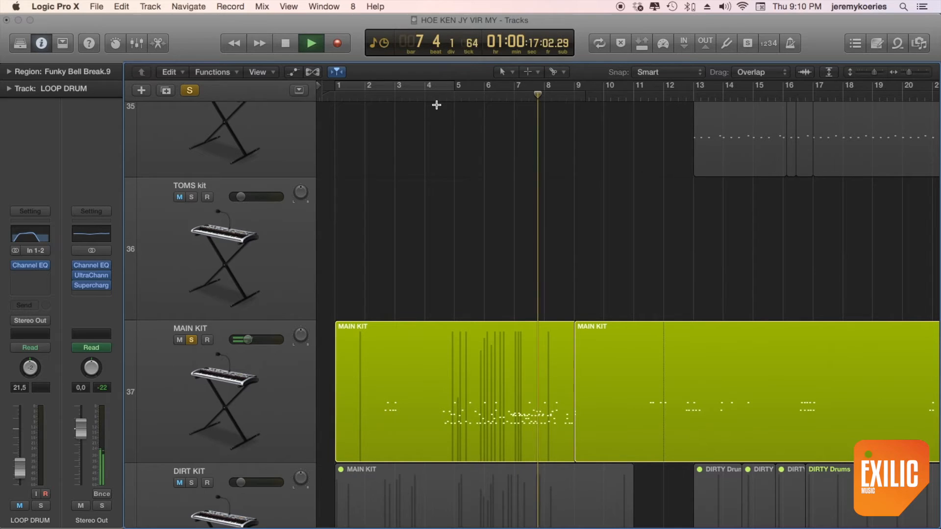
pyautogui.press('super+Left')
pyautogui.press('space')
# Inspect the kick, toms, snare and crash in the MAIN KIT track's Drum Kit Designer and close its window
pyautogui.click(223, 408)
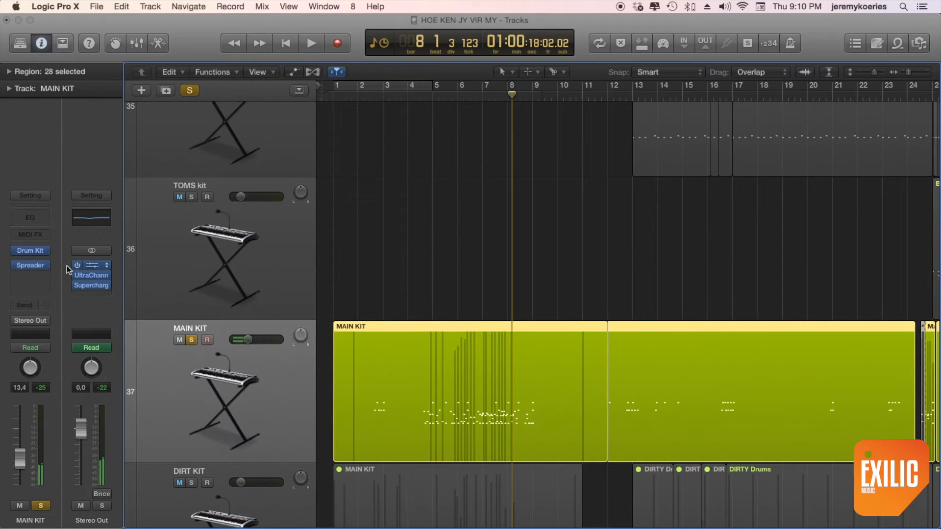
pyautogui.press('v')
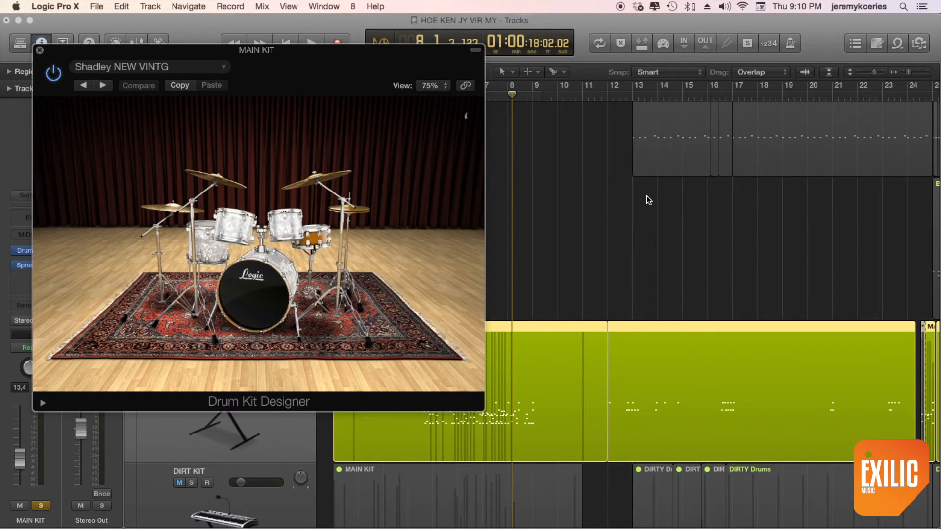
pyautogui.click(256, 294)
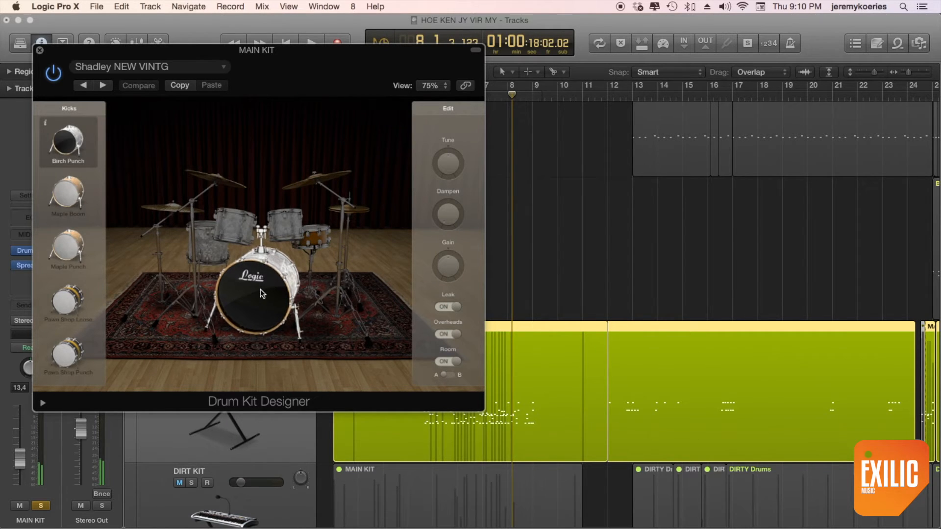
pyautogui.click(238, 230)
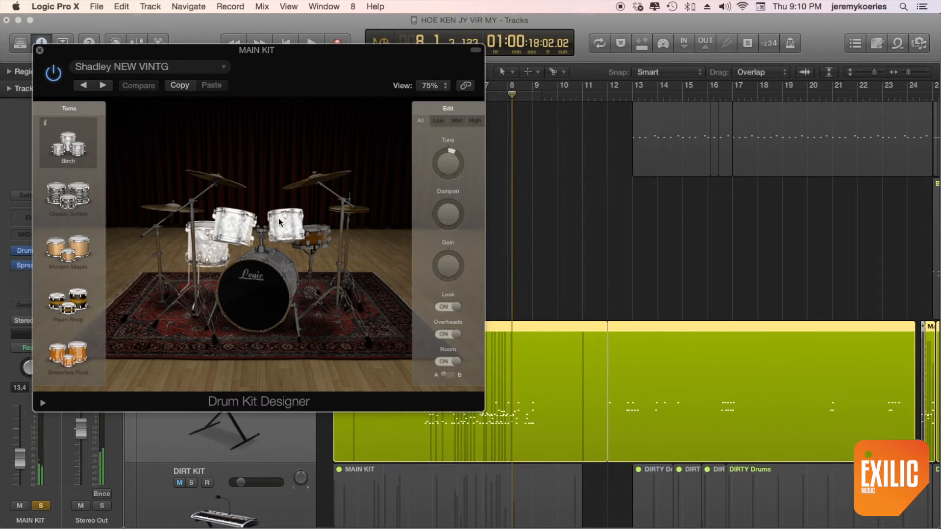
pyautogui.click(317, 241)
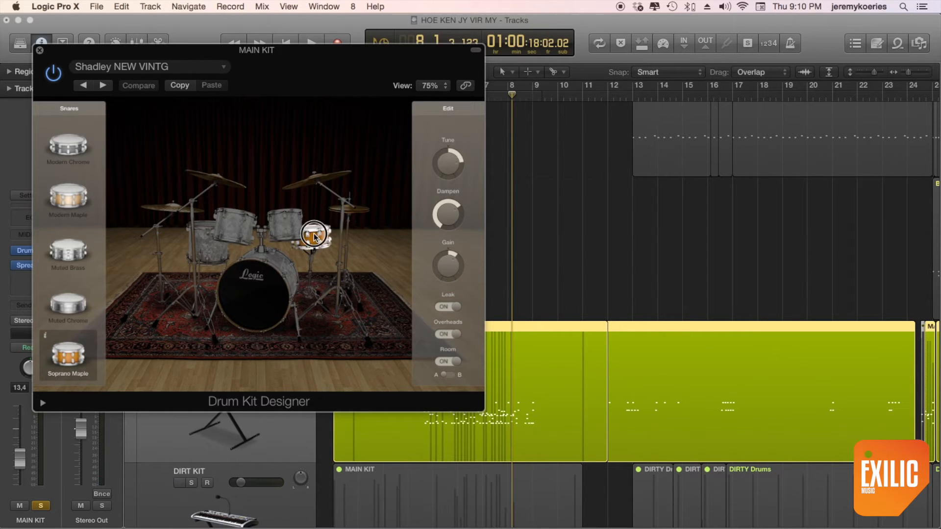
pyautogui.click(254, 285)
pyautogui.click(226, 185)
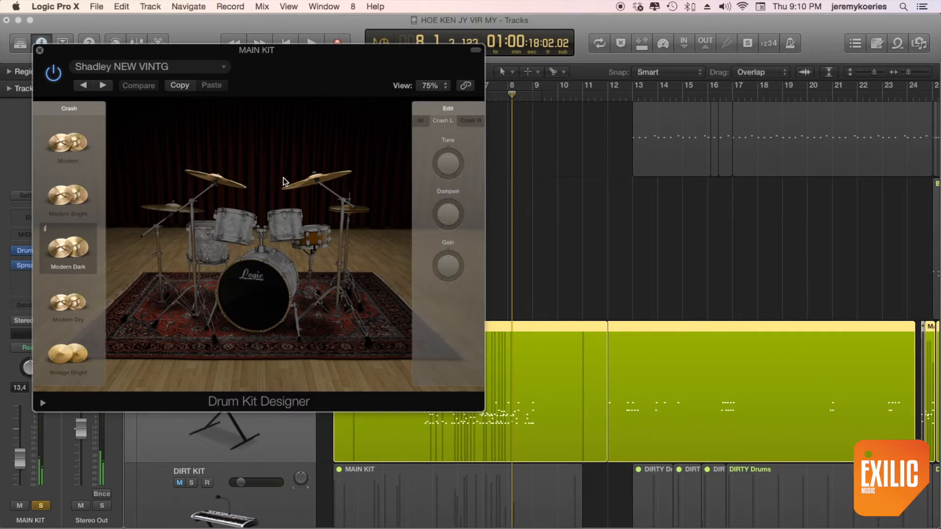
pyautogui.click(41, 51)
# Replay the soloed MAIN KIT from about bar 4, and play the full mix from there with its solo cleared
pyautogui.click(416, 96)
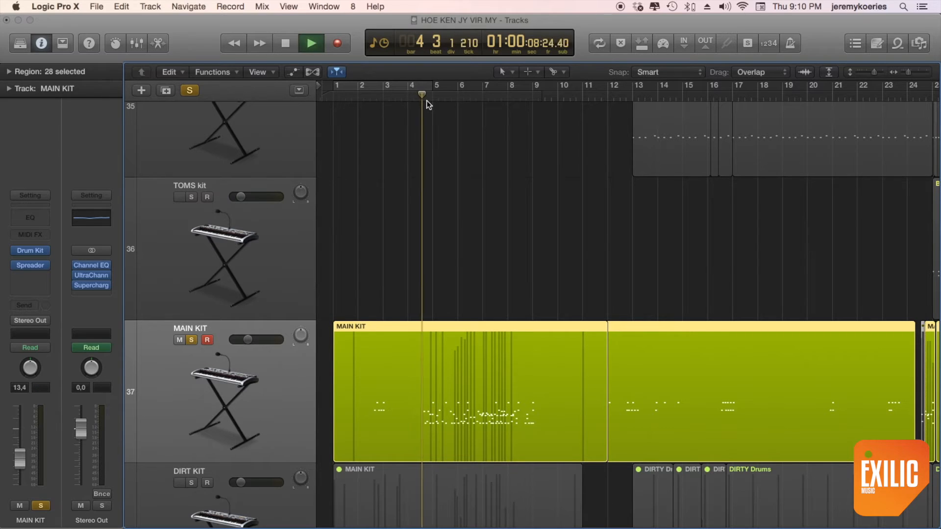
pyautogui.click(409, 99)
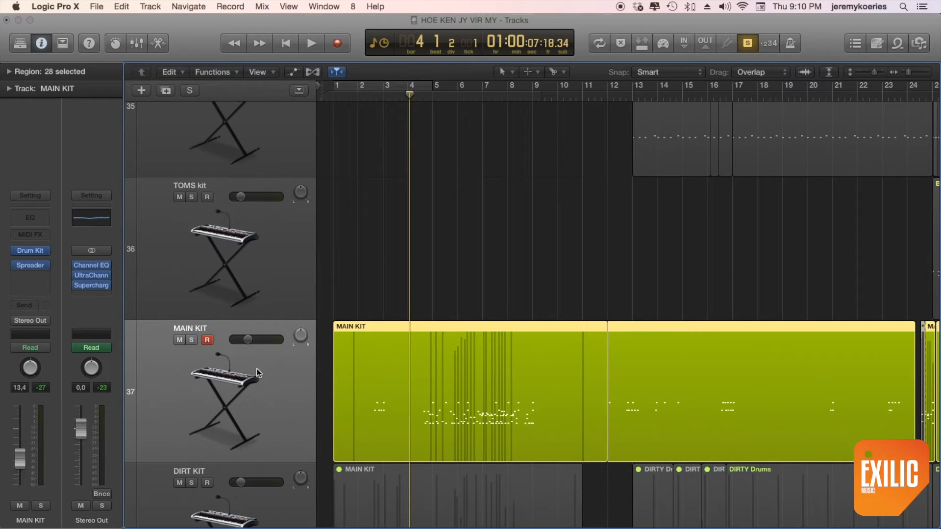
pyautogui.press('super+Up')
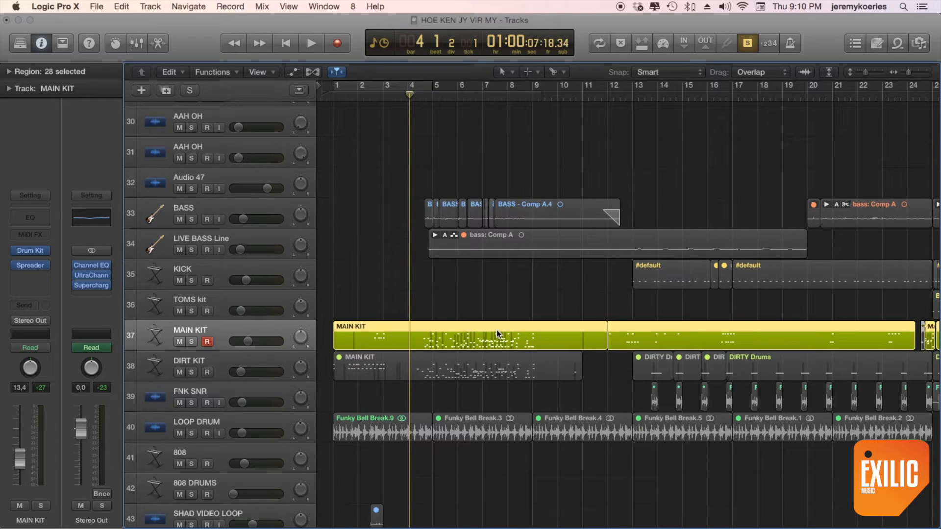
pyautogui.hotkey('ctrl', 's')
pyautogui.press('space')
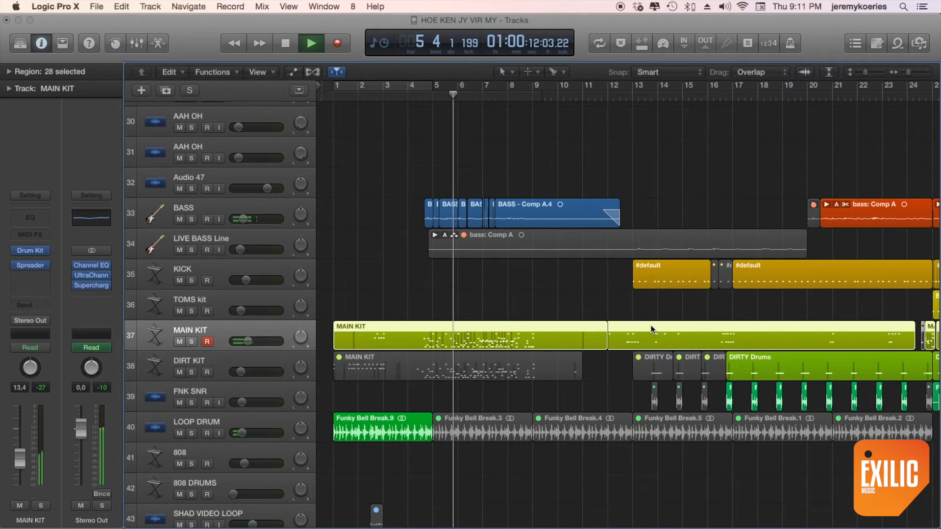
# Select the BASS track's regions between bars 4 and 13 and set the cycle range to those bars during playback
pyautogui.press('super+Up')
pyautogui.click(272, 255)
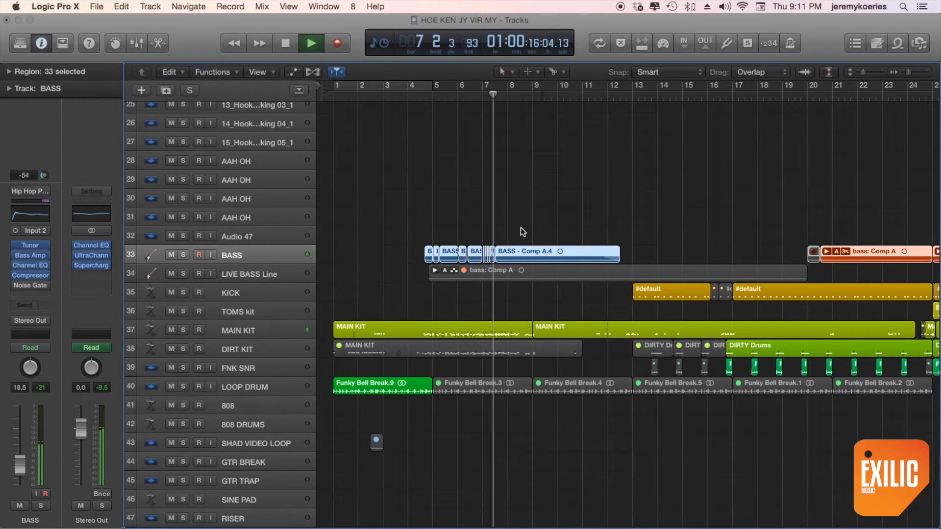
pyautogui.moveTo(549, 204); pyautogui.dragTo(405, 255)
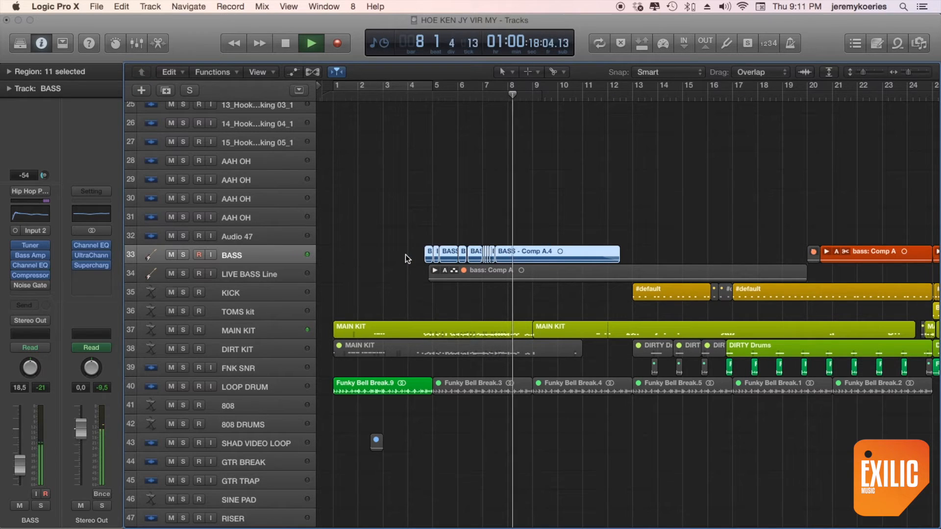
pyautogui.press('super+u')
pyautogui.press('super+Down')
pyautogui.press('super+Down')
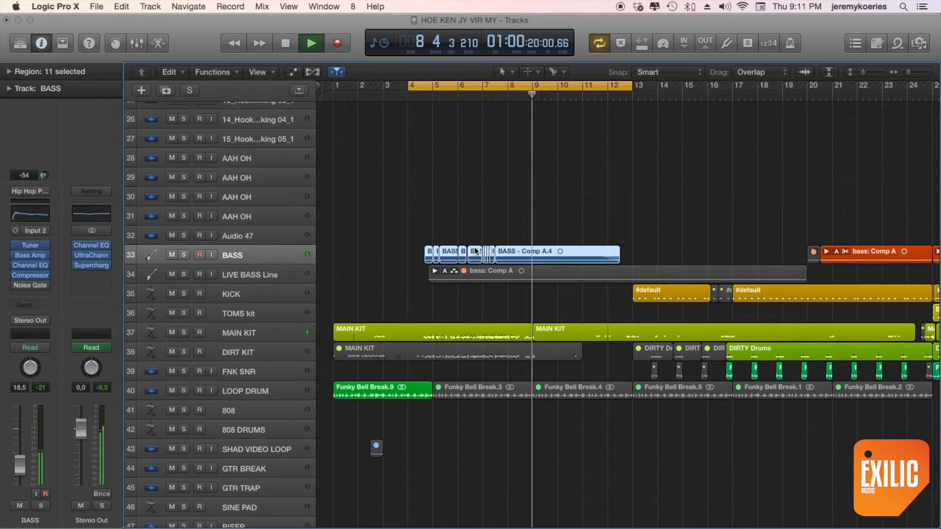
pyautogui.press('super+Up')
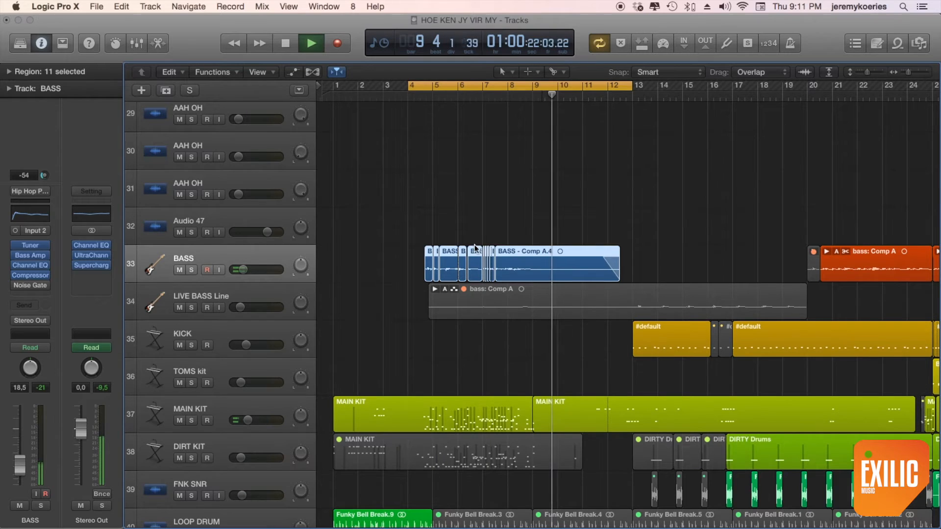
pyautogui.press('space')
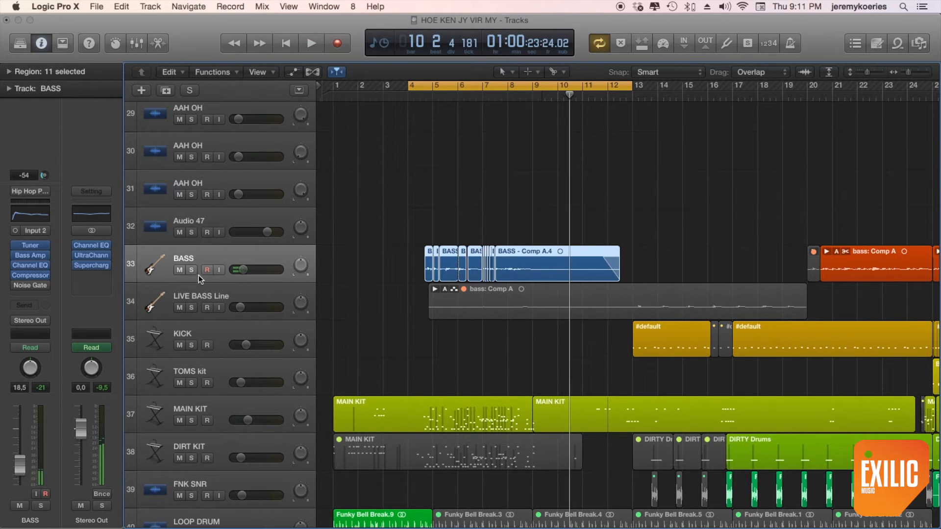
# Solo the BASS track, play its regions from bar 4 and clear the solo
pyautogui.click(193, 269)
pyautogui.press('space')
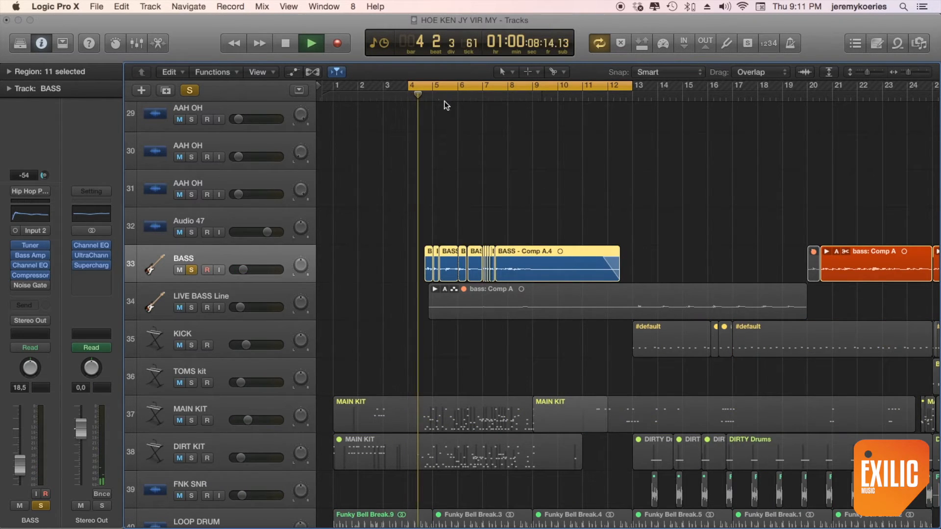
pyautogui.press('super+Down')
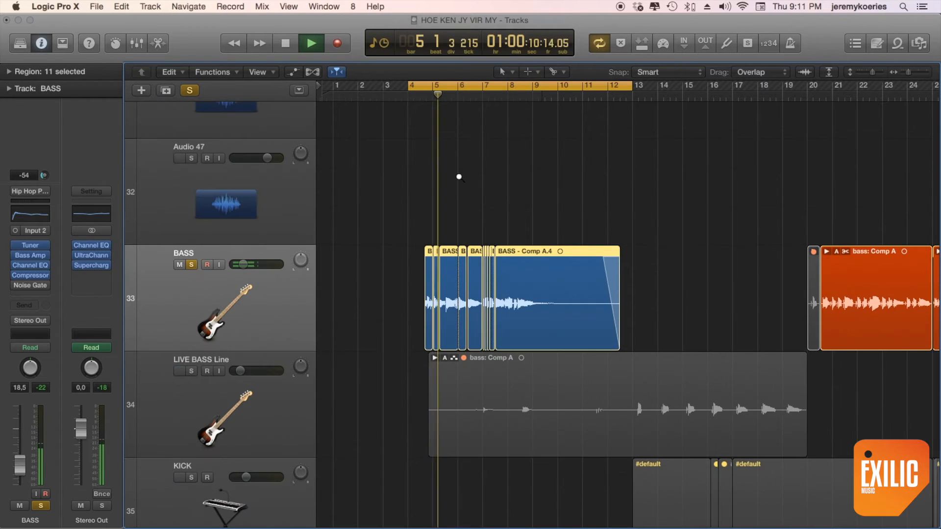
pyautogui.press('super+Up')
pyautogui.press('super+Up')
pyautogui.press('super+Up')
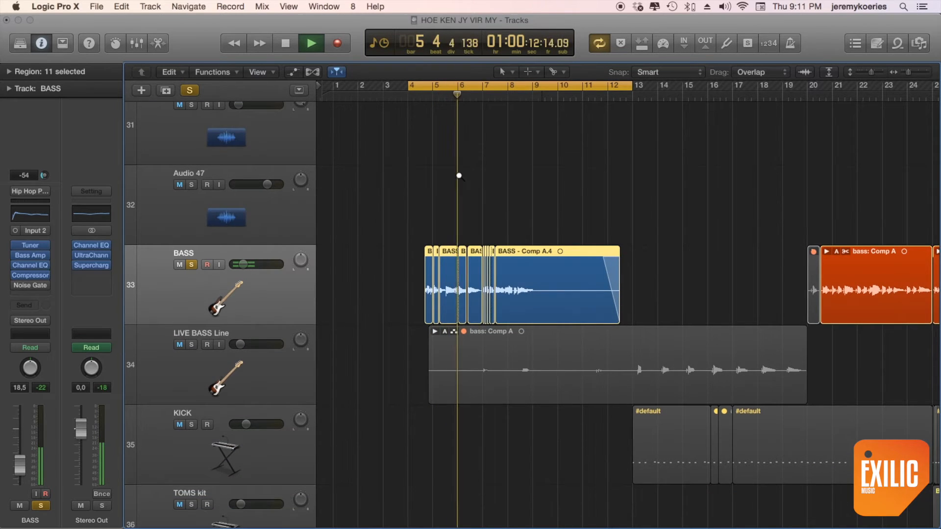
pyautogui.press('super+Up')
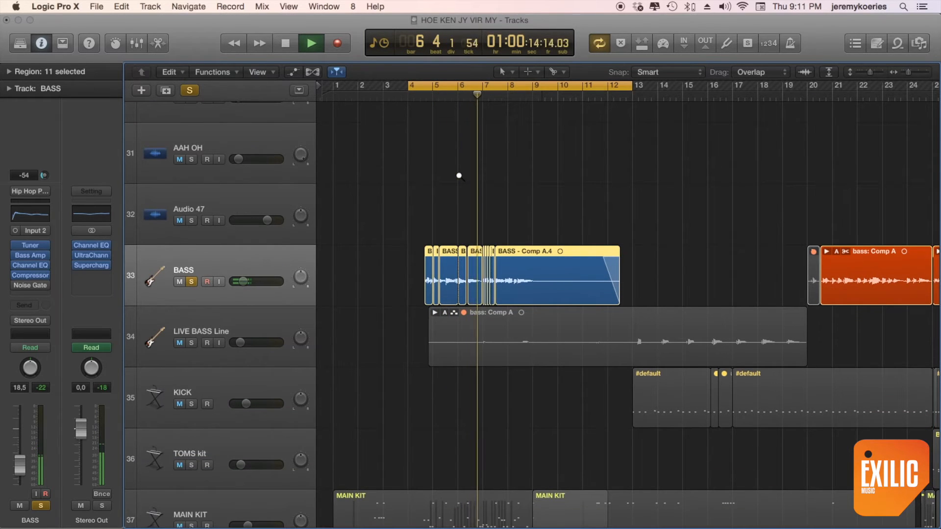
pyautogui.press('super+Up')
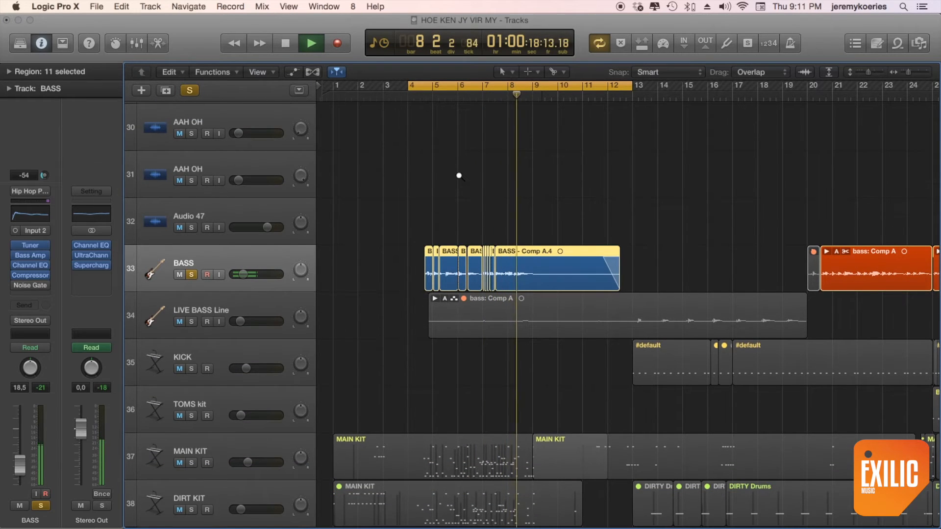
pyautogui.click(191, 275)
pyautogui.press('space')
# Solo the BRASS PAD track, set the cycle range to its region at bars 5 to 10 and play it
pyautogui.scroll(-4, 450, 139)
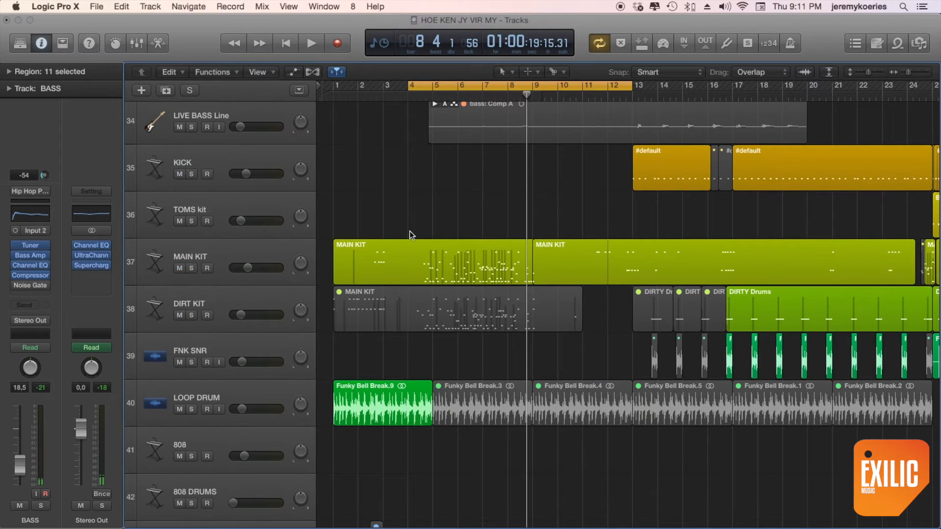
pyautogui.scroll(-18, 478, 372)
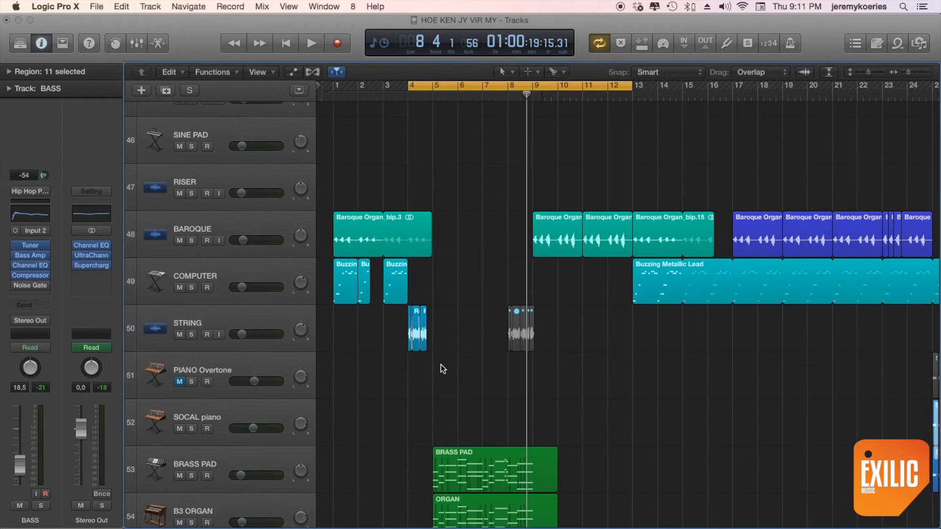
pyautogui.scroll(2, 440, 367)
pyautogui.click(191, 203)
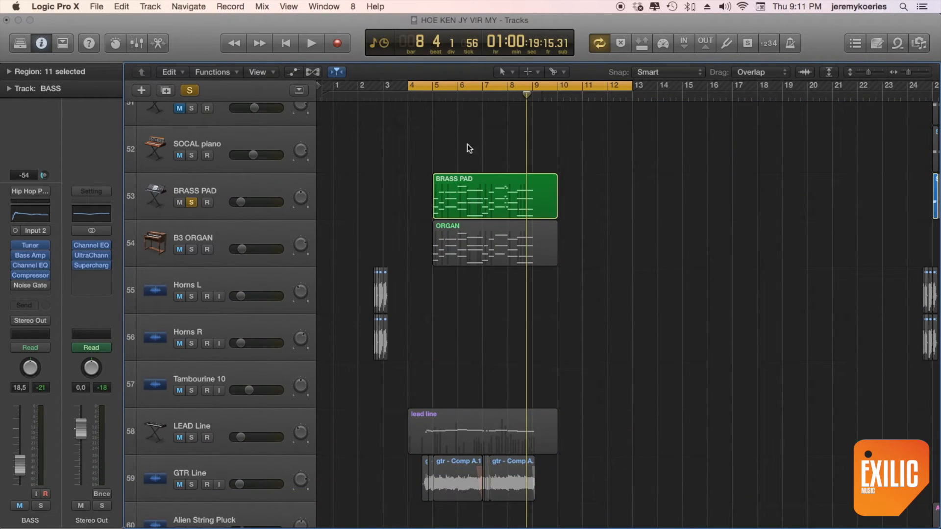
pyautogui.click(492, 191)
pyautogui.press('super+u')
pyautogui.press('space')
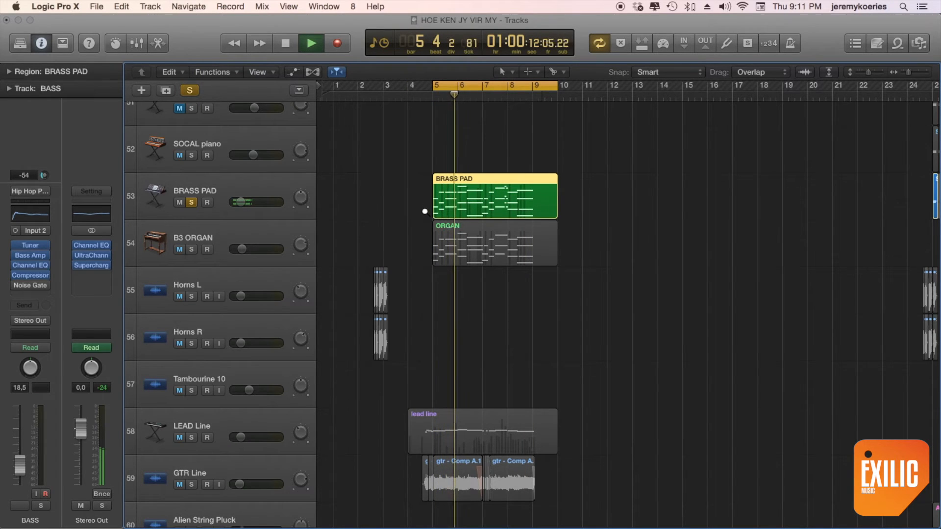
pyautogui.press('space')
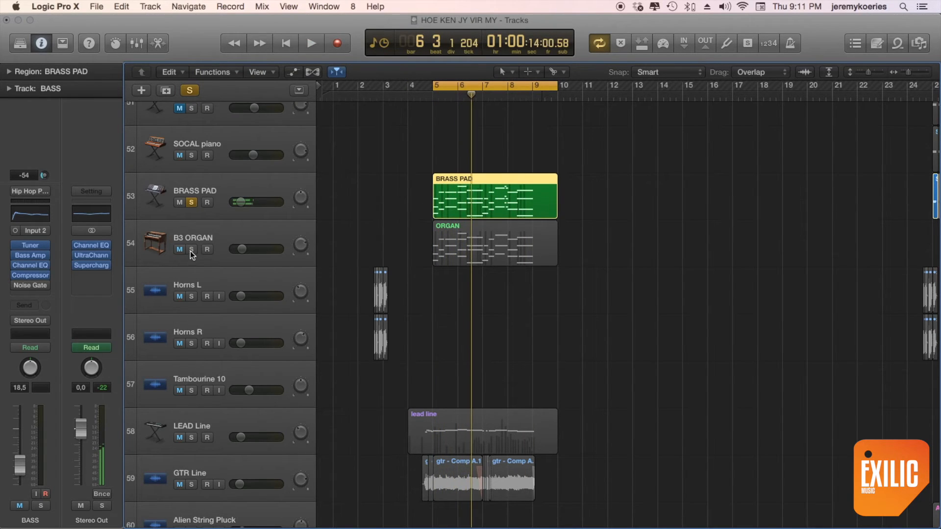
# Switch the solo from BRASS PAD to the B3 ORGAN track, select it and play its ORGAN region
pyautogui.click(190, 250)
pyautogui.click(191, 202)
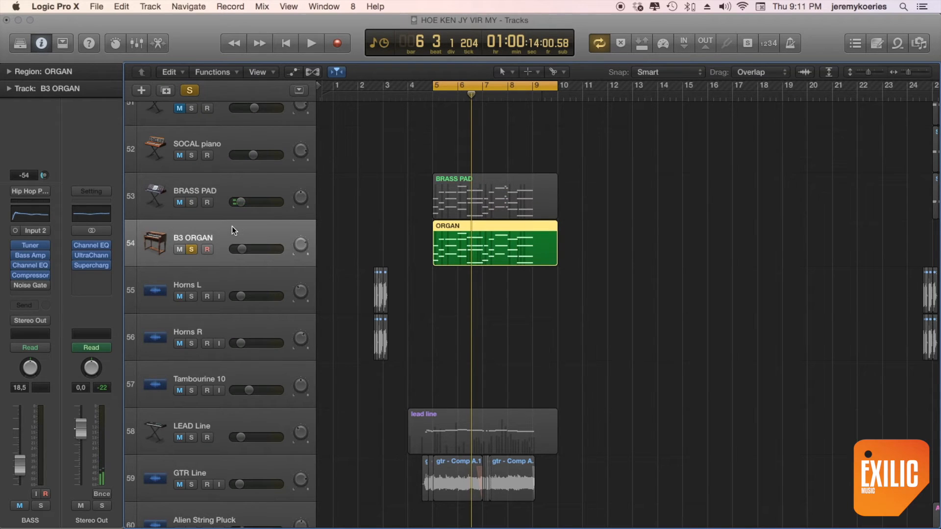
pyautogui.click(231, 225)
pyautogui.press('space')
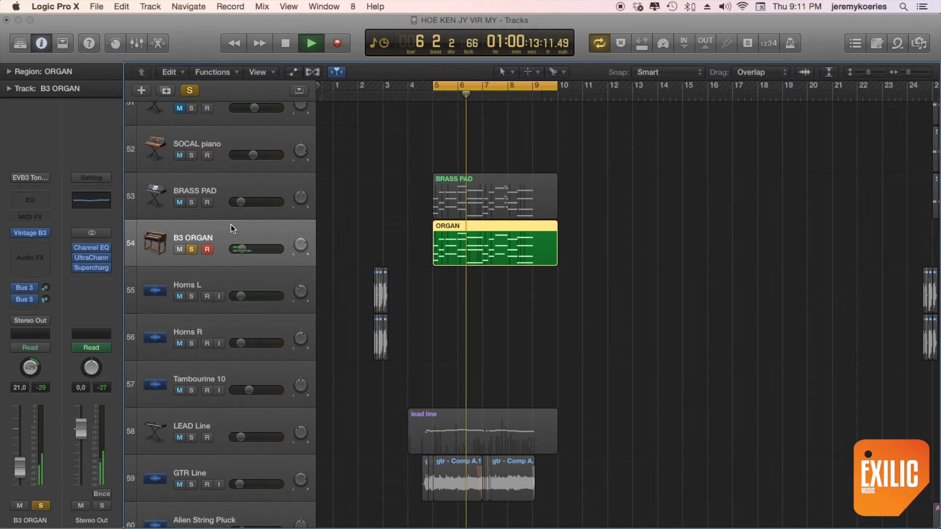
# Show the Vintage B3 instrument window of the B3 ORGAN track during playback, close it, stop playback and clear the solo
pyautogui.moveTo(31, 233)
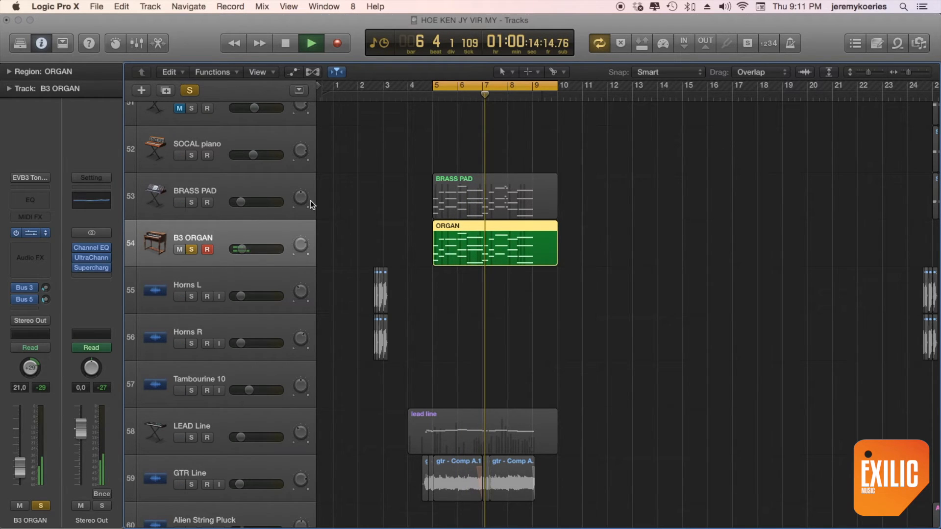
pyautogui.press('v')
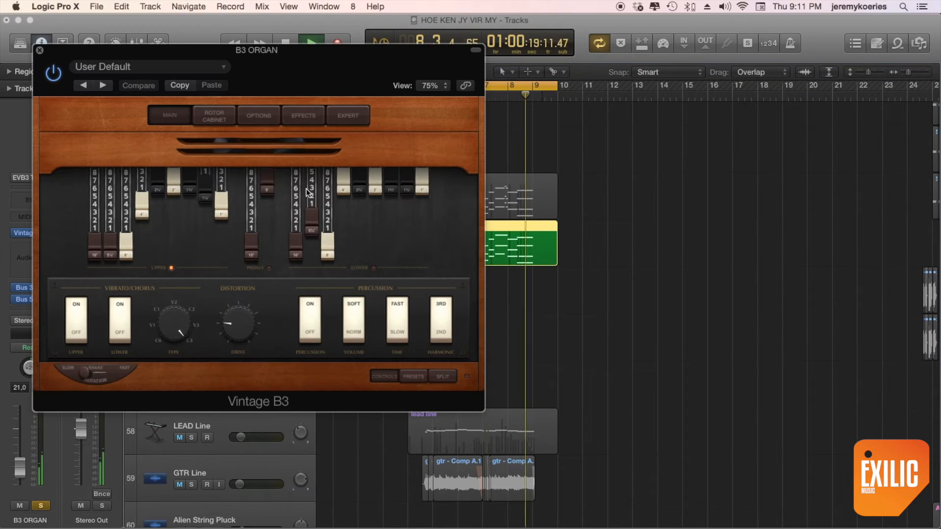
pyautogui.press('v')
pyautogui.press('space')
pyautogui.press('s')
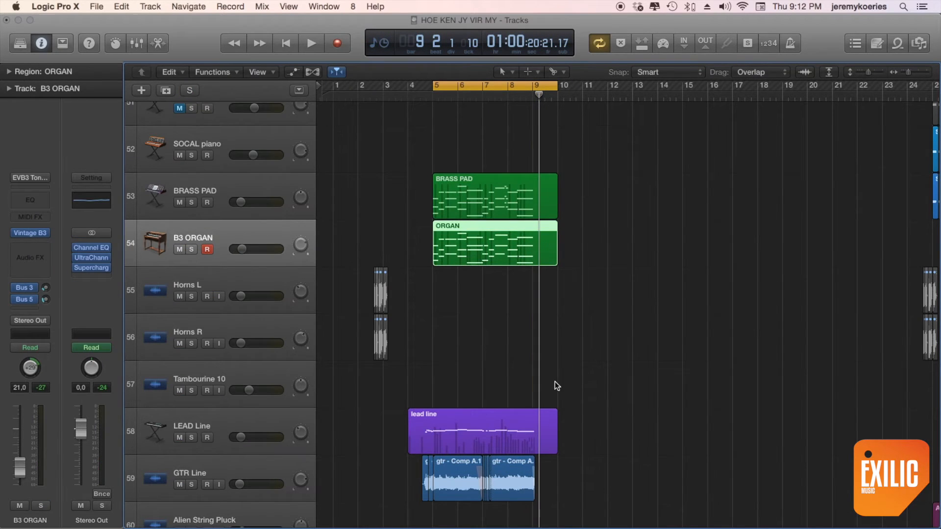
# Solo the LEAD Line track, play its lead line region and select the track
pyautogui.click(191, 412)
pyautogui.press('space')
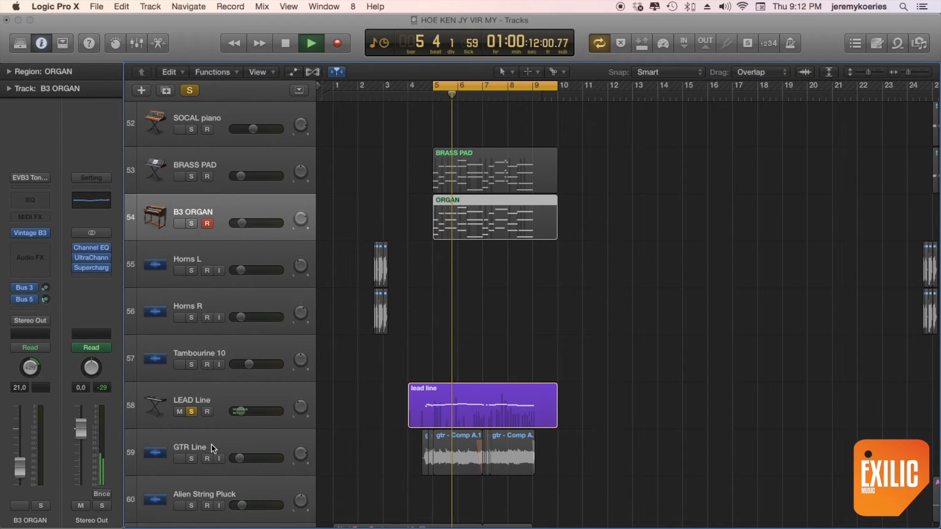
pyautogui.click(220, 401)
pyautogui.press('space')
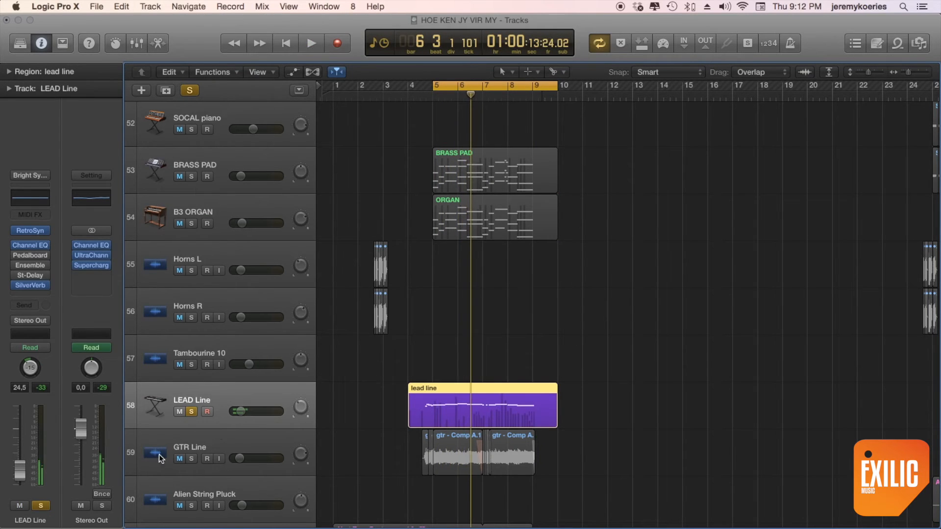
# Solo the GTR Line track and play it with and without the LEAD Line, clearing all solos to finish
pyautogui.click(191, 458)
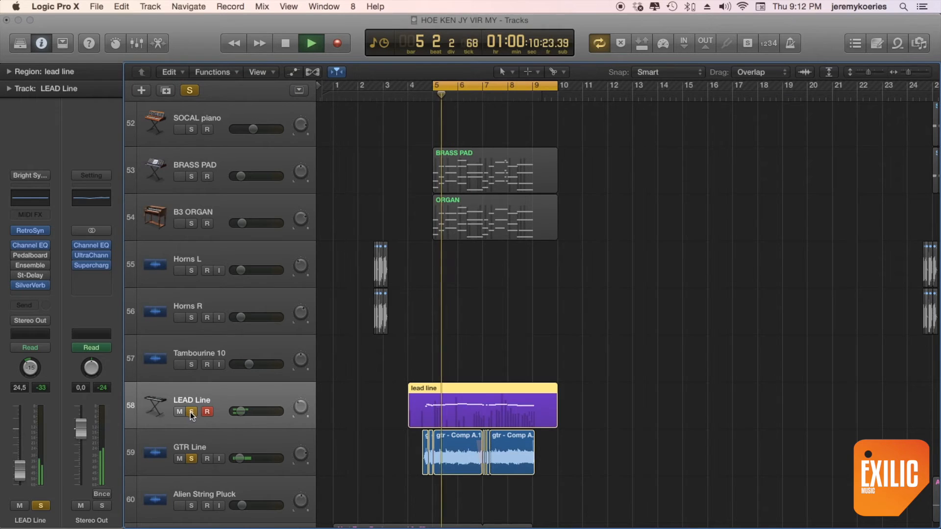
pyautogui.click(191, 412)
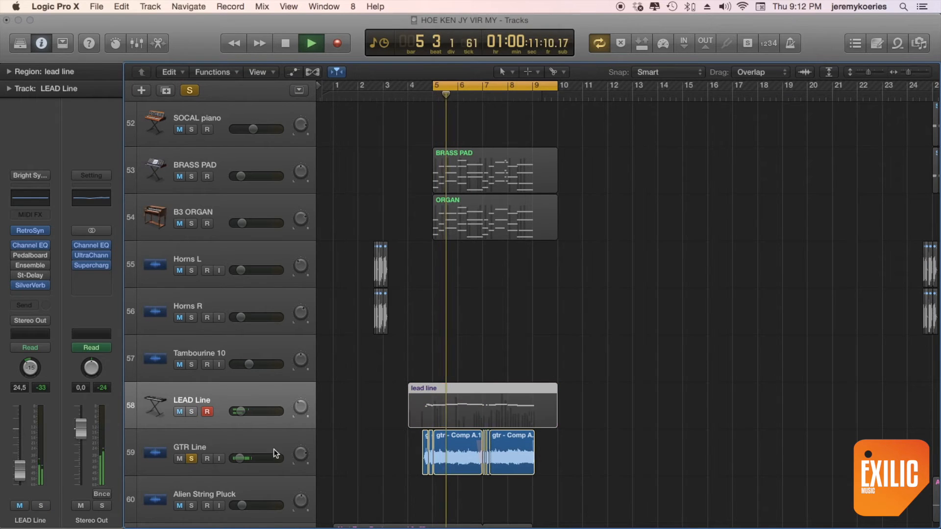
pyautogui.click(191, 411)
pyautogui.press('space')
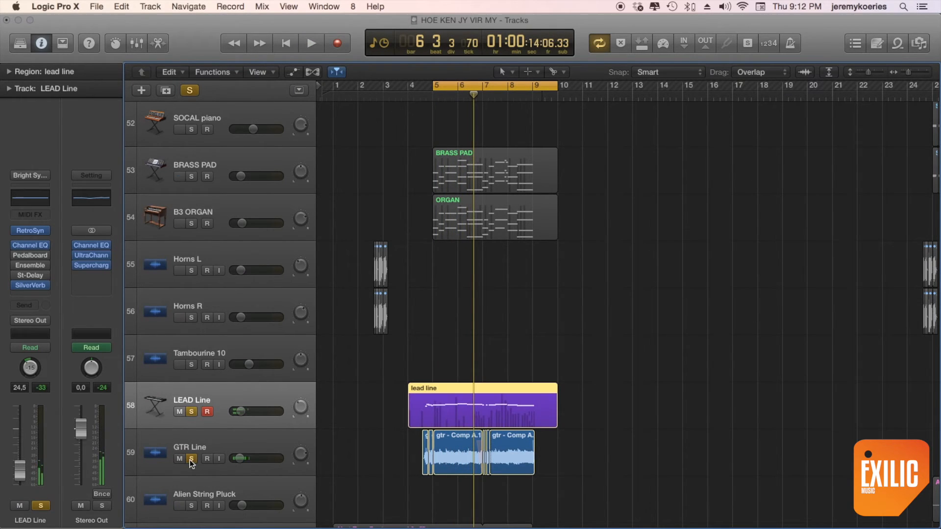
pyautogui.press('space')
pyautogui.scroll(-5, 221, 426)
pyautogui.press('space')
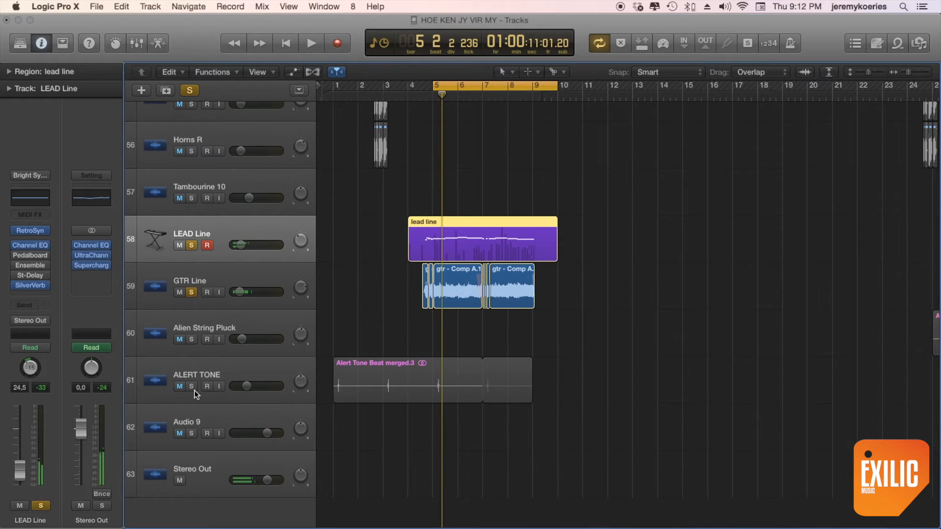
pyautogui.keyDown('alt'); pyautogui.click(191, 292); pyautogui.keyUp('alt')
# Play the full mix with cycle mode turned off and show more tracks and bars of the arrangement
pyautogui.scroll(6, 405, 328)
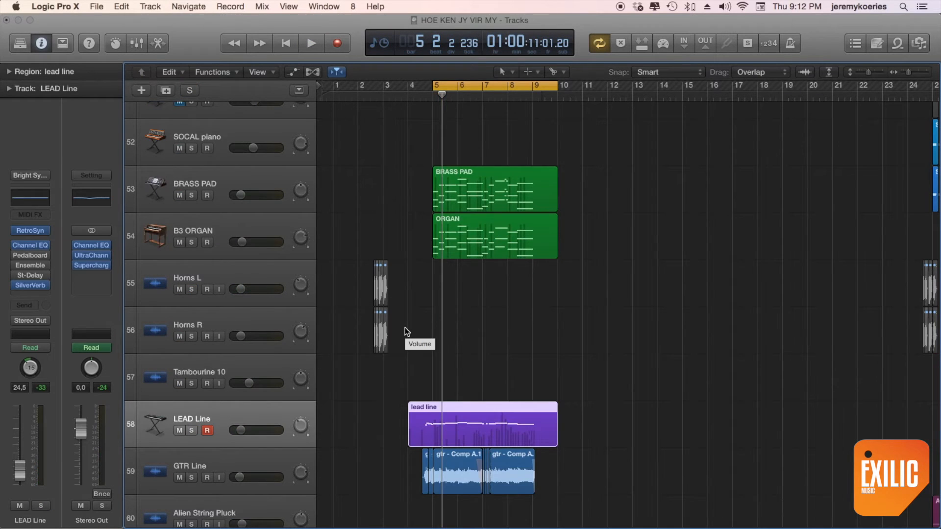
pyautogui.press('space')
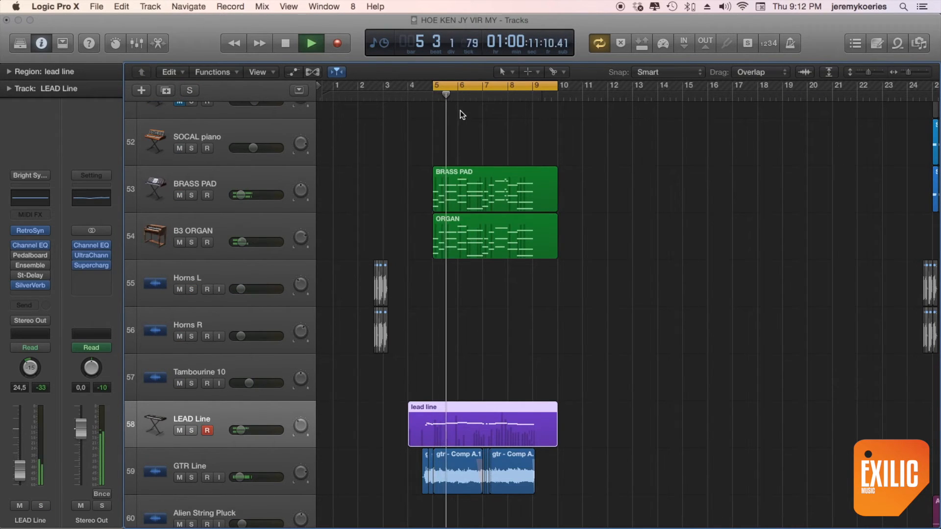
pyautogui.click(487, 84)
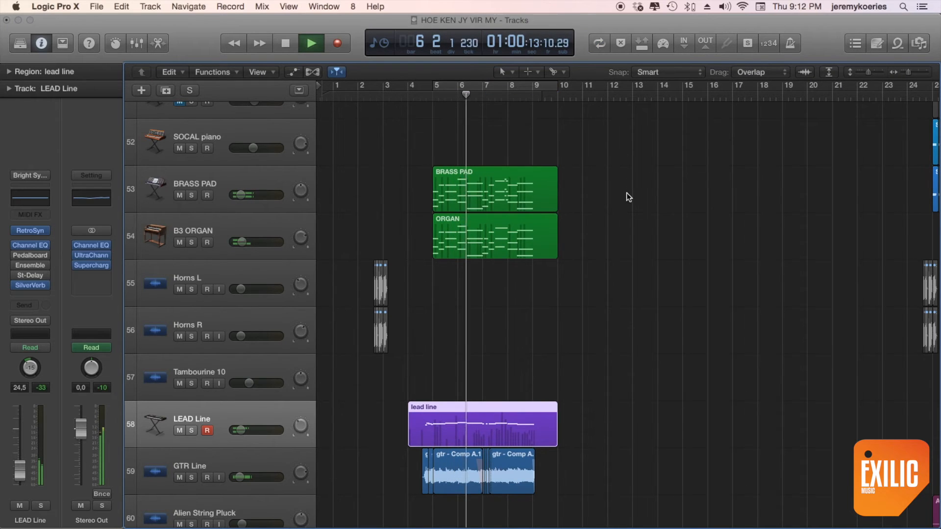
pyautogui.press('super+Up')
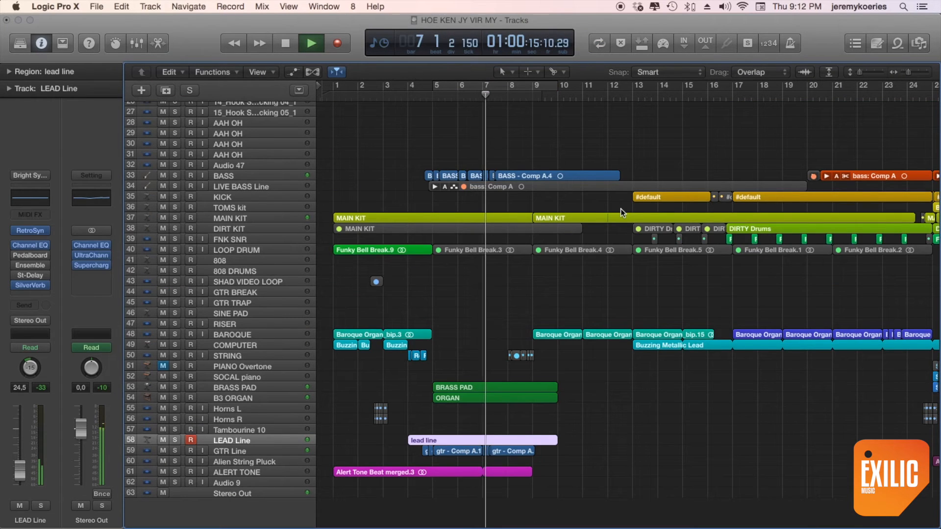
pyautogui.press('super+Left')
pyautogui.press('super+Left')
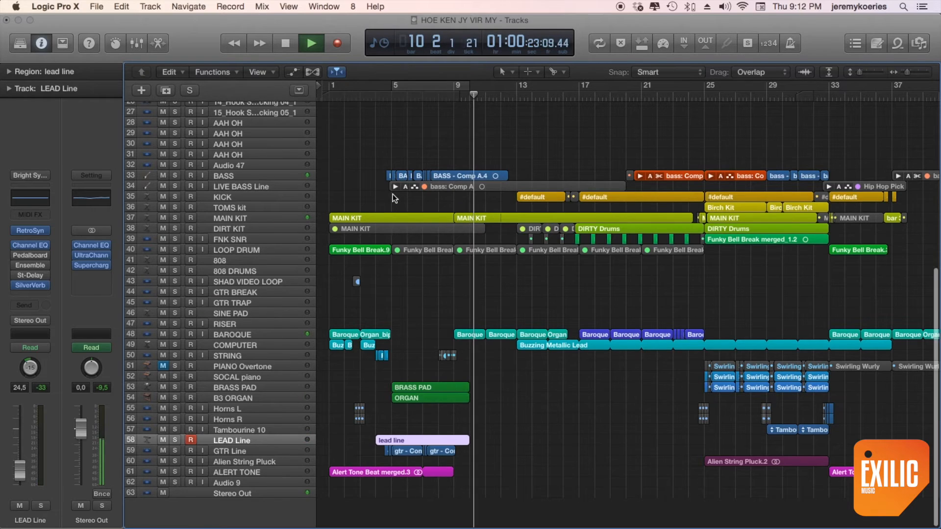
# Mute the 02_Lead Verse 101_1 and 03_Lead Verse 102_1 vocal tracks during playback and return to the drum tracks
pyautogui.scroll(10, 400, 186)
pyautogui.moveTo(162, 108); pyautogui.dragTo(165, 120)
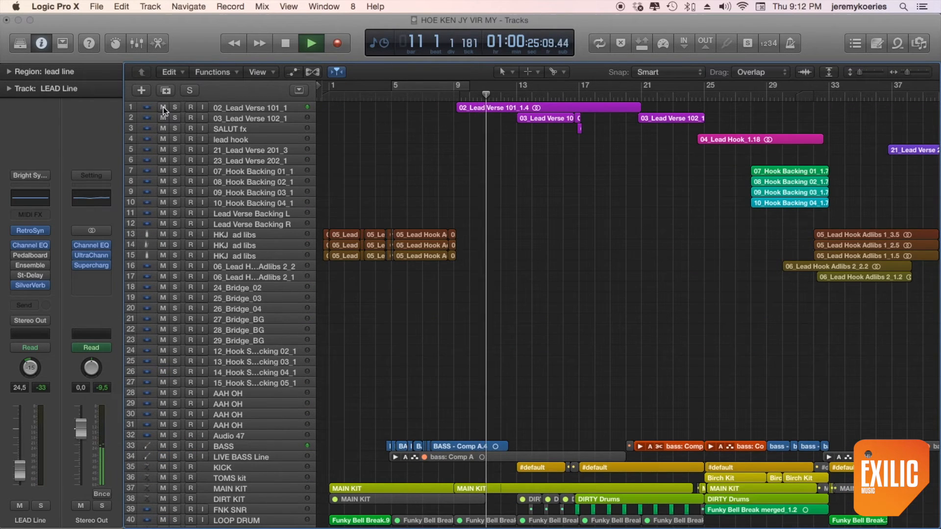
pyautogui.scroll(-10, 441, 273)
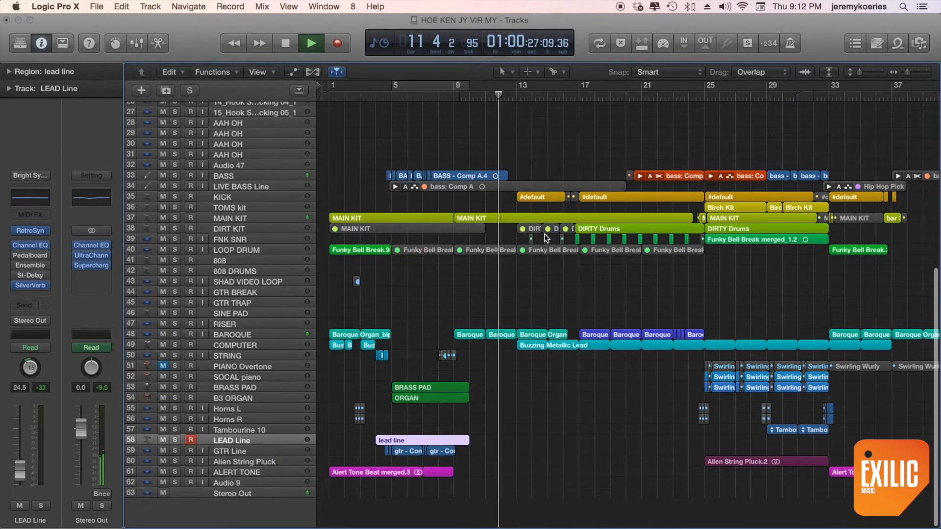
pyautogui.scroll(-3, 545, 235)
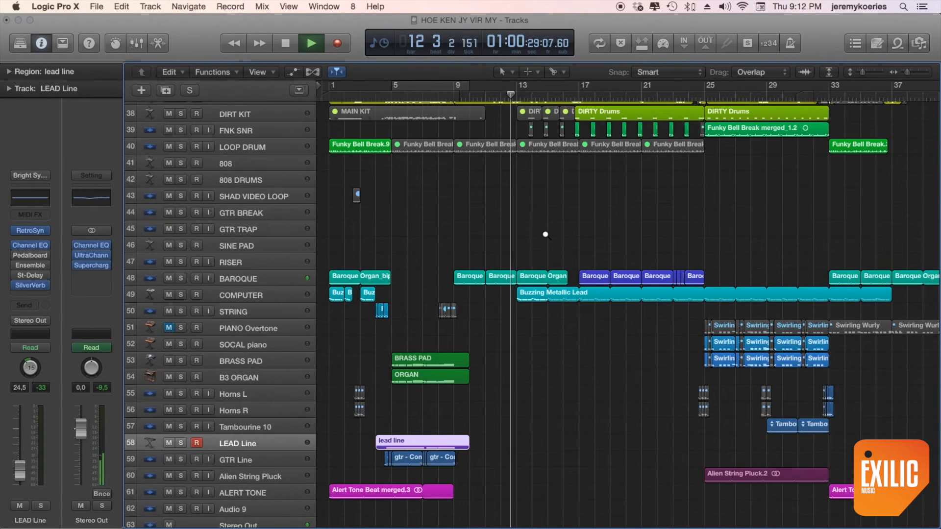
pyautogui.scroll(3, 545, 234)
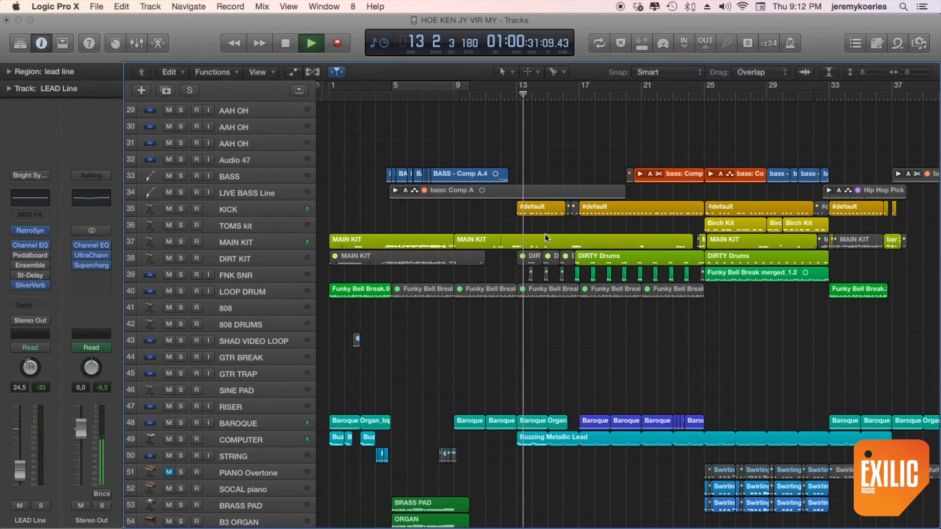
# Solo the KICK track and the DIRT KIT track in turn during playback, clearing each solo
pyautogui.click(236, 209)
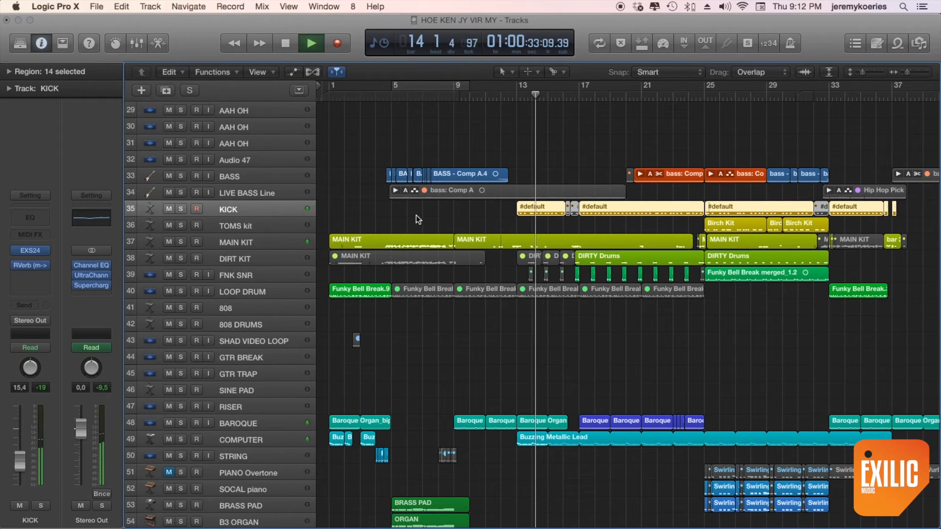
pyautogui.click(181, 209)
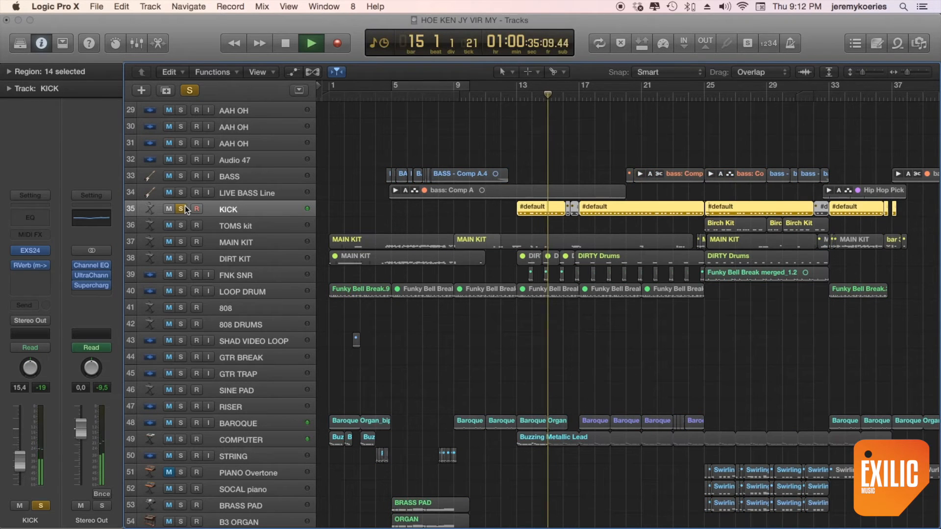
pyautogui.click(181, 208)
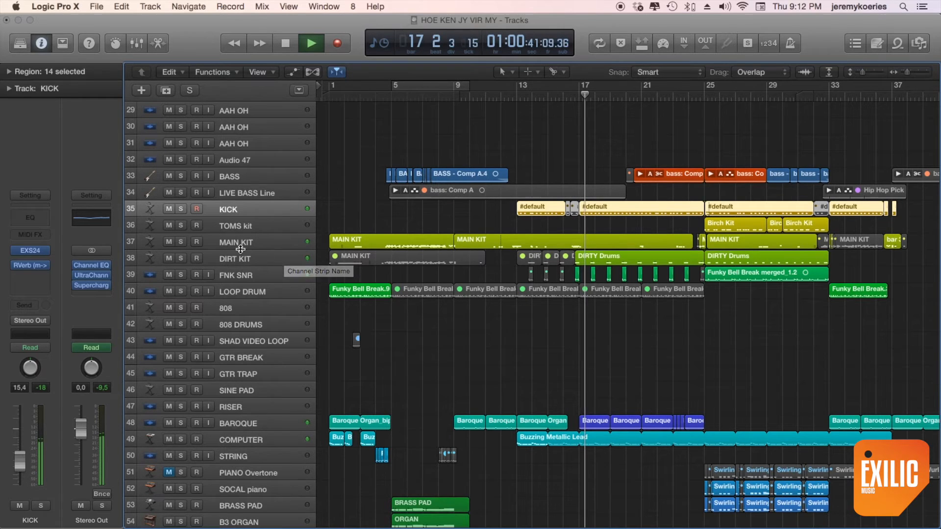
pyautogui.click(179, 258)
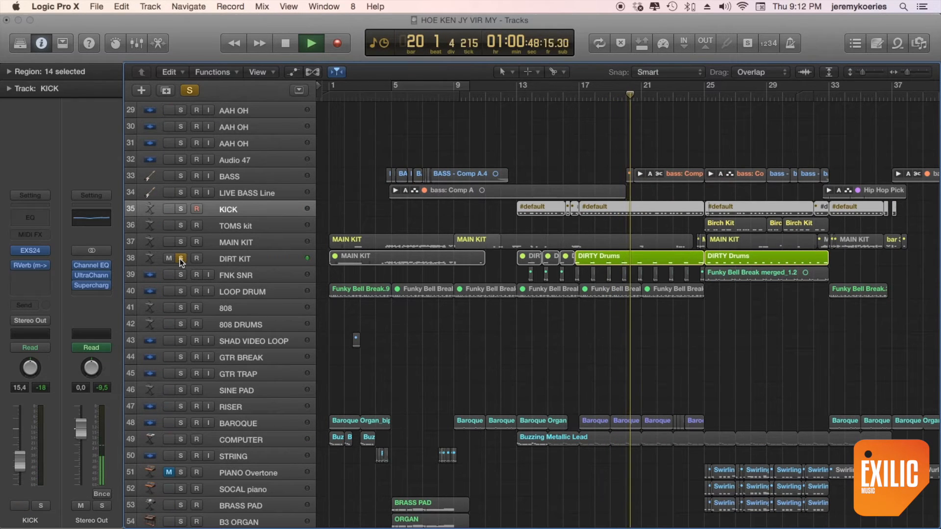
pyautogui.click(181, 258)
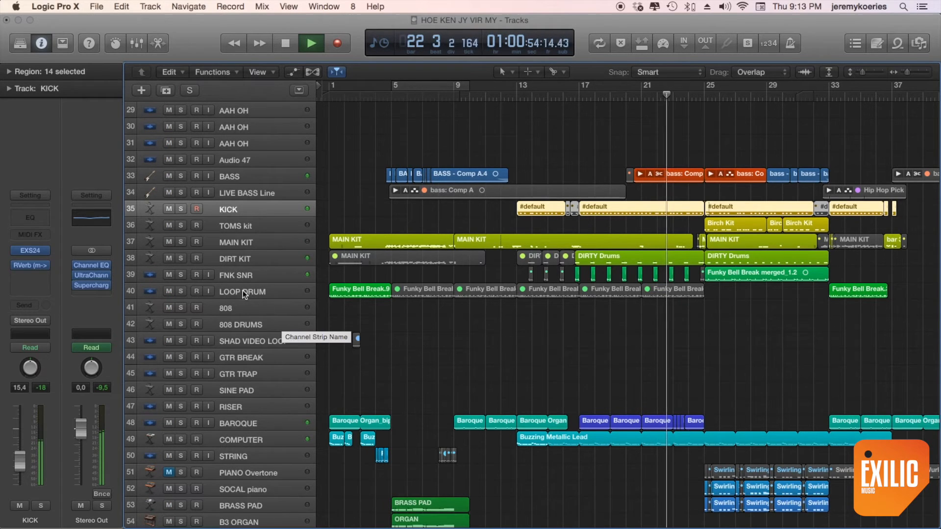
# Select and solo the FNK SNR track, play it from late in bar 16 and clear the solo
pyautogui.press('space')
pyautogui.click(235, 275)
pyautogui.click(180, 275)
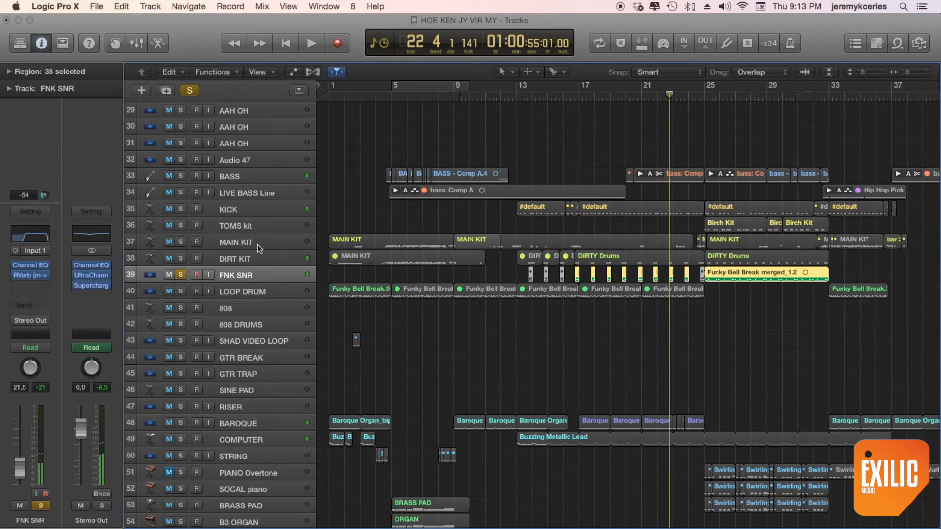
pyautogui.click(562, 96)
pyautogui.click(575, 96)
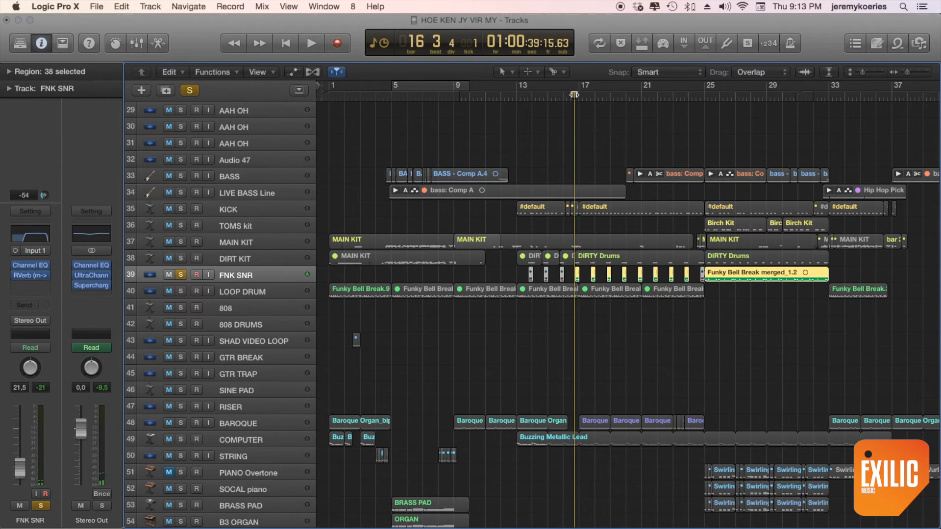
pyautogui.press('space')
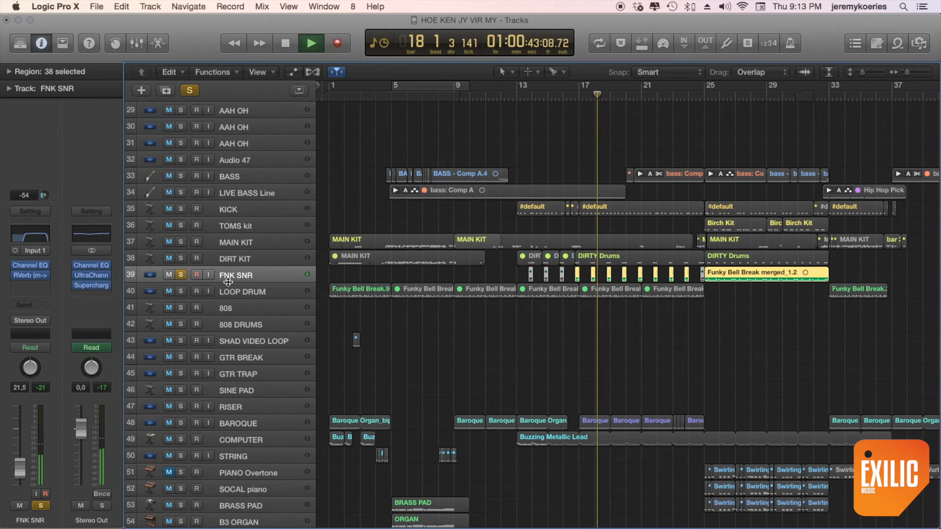
pyautogui.click(180, 274)
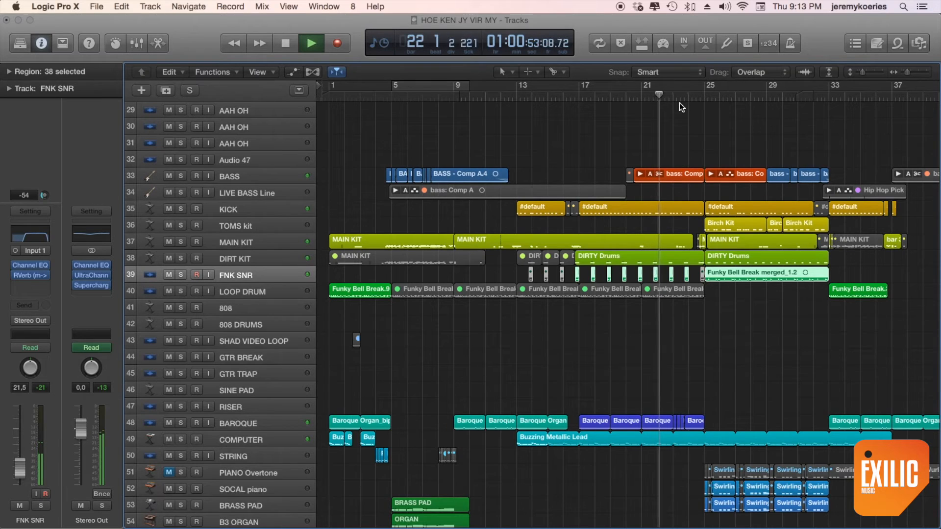
# Play the full mix from just before bar 25, look over the instrument tracks below and stop playback
pyautogui.press('space')
pyautogui.click(698, 95)
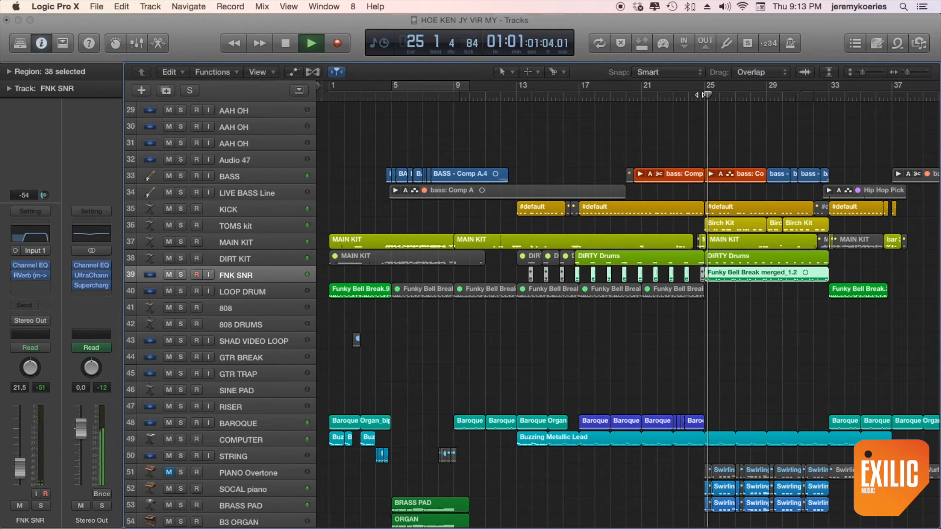
pyautogui.scroll(-5, 708, 222)
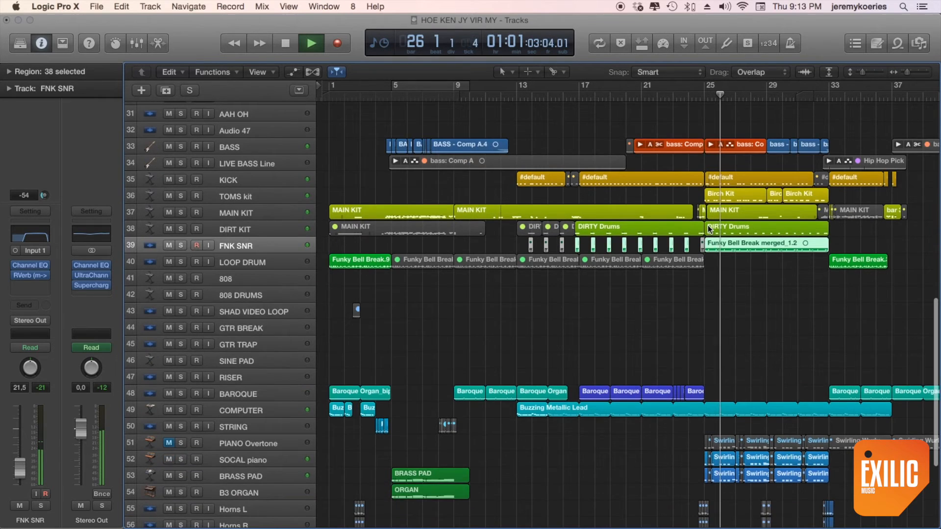
pyautogui.scroll(-1, 707, 222)
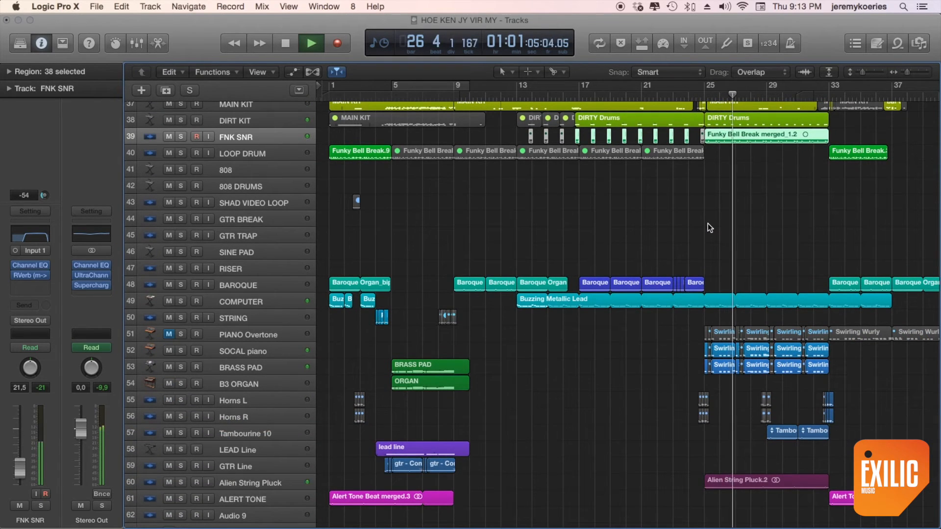
pyautogui.press('space')
# Select the Swirling regions on the SOCAL piano and BRASS PAD tracks, set the cycle range to bars 25 to 33 and play it
pyautogui.moveTo(676, 355); pyautogui.dragTo(853, 368)
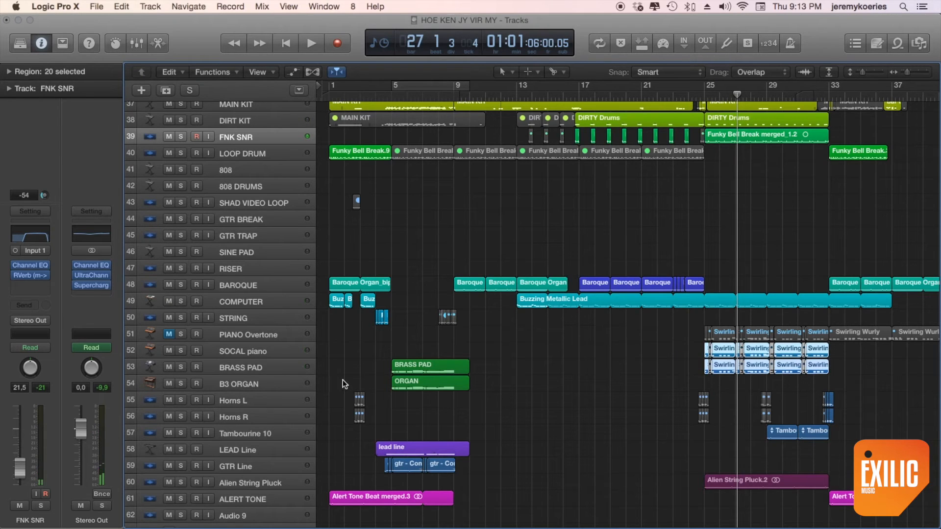
pyautogui.press('super+u')
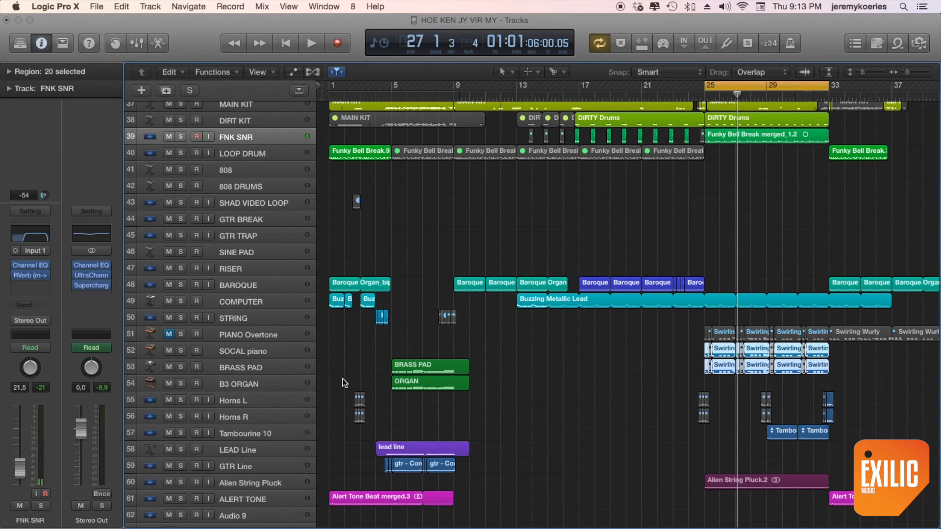
pyautogui.press('space')
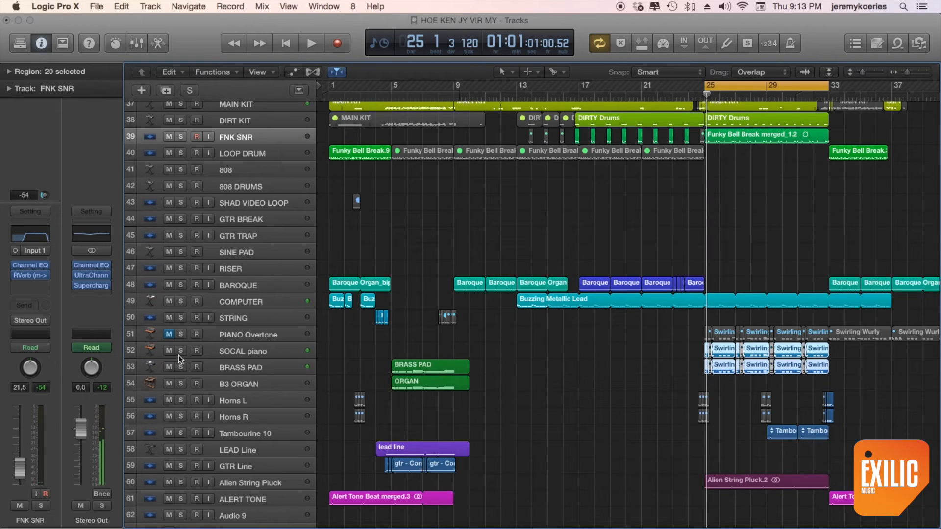
# Solo the SOCAL piano track, play its Swirling regions in the cycle range and enlarge the track rows
pyautogui.click(181, 352)
pyautogui.press('space')
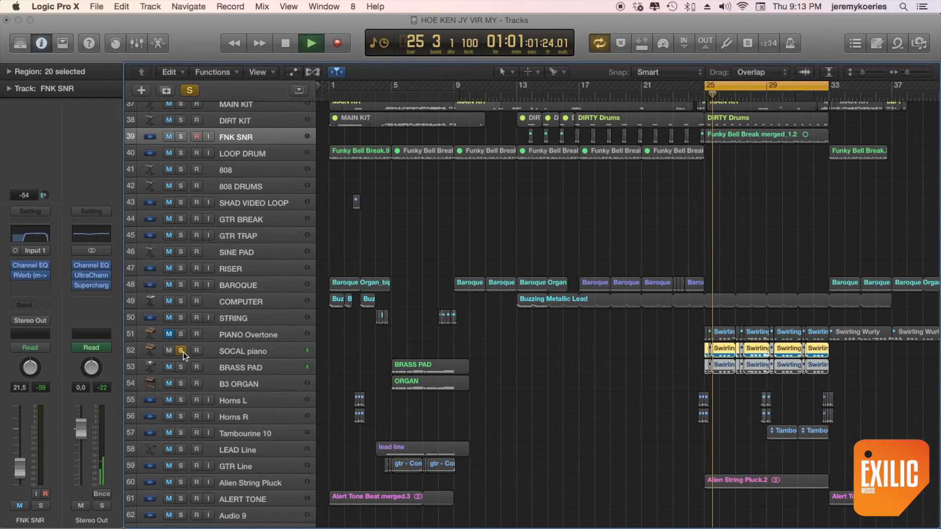
pyautogui.press('super+Down')
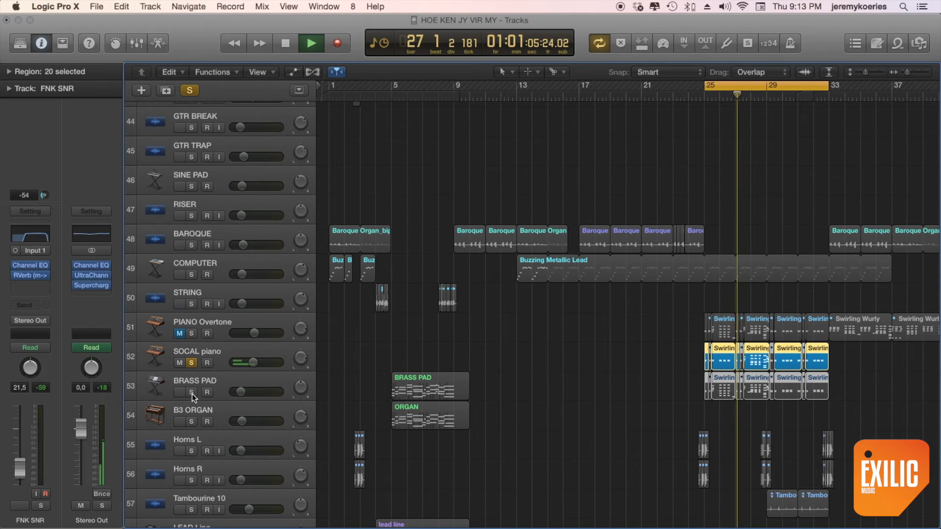
# Solo the BRASS PAD track, play the cycle range and compare it without and with the SOCAL piano solo
pyautogui.press('space')
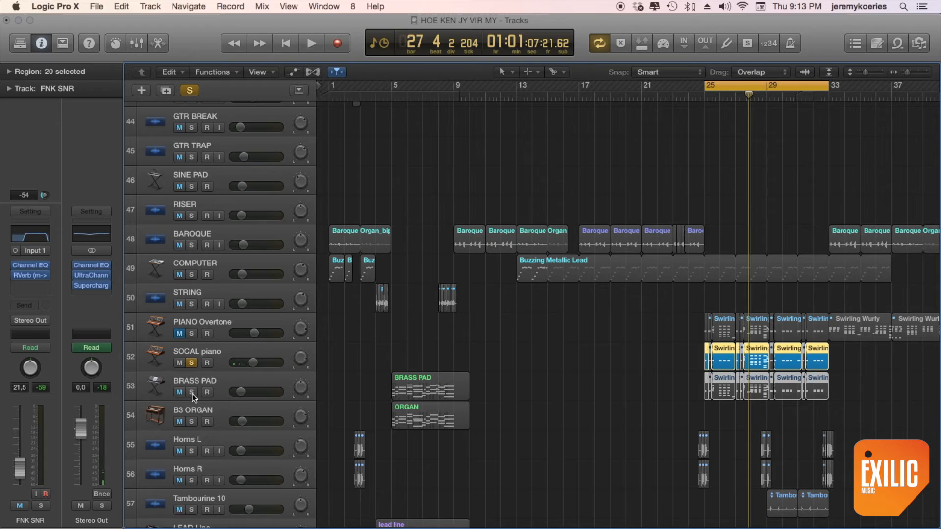
pyautogui.click(191, 392)
pyautogui.press('space')
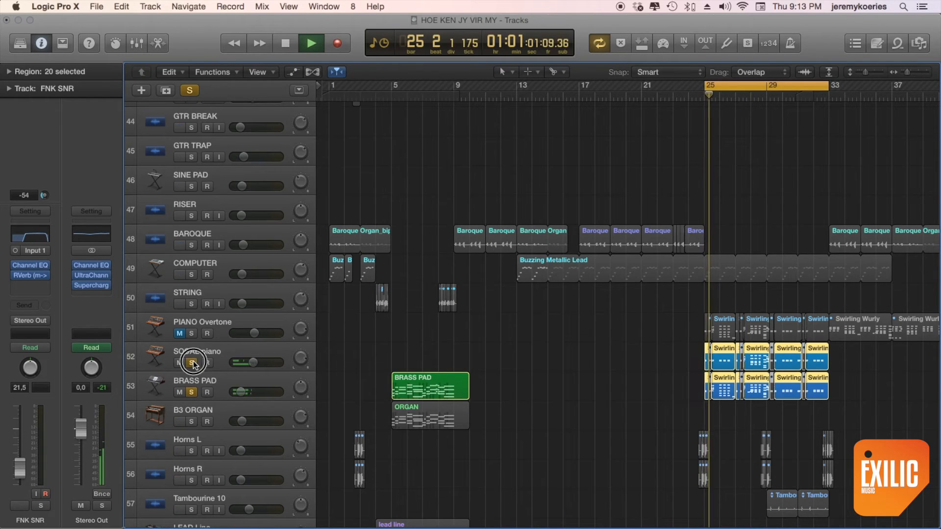
pyautogui.click(193, 362)
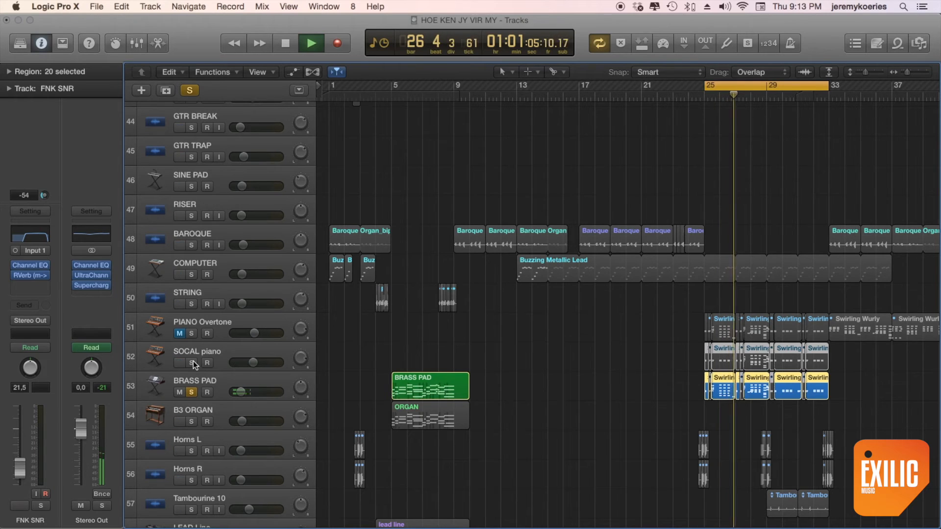
pyautogui.click(191, 362)
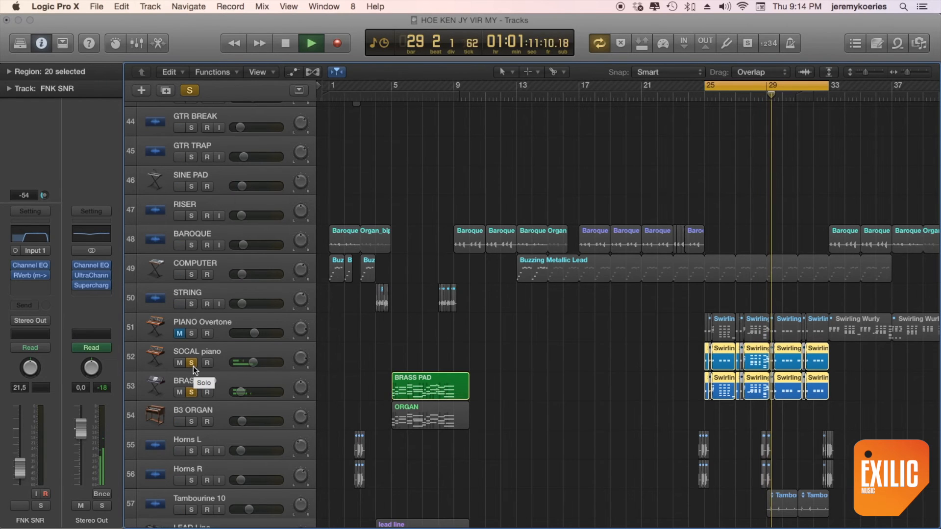
# Clear all solos, turn off the cycle range and play the full mix past bar 33
pyautogui.keyDown('alt'); pyautogui.click(193, 366); pyautogui.keyUp('alt')
pyautogui.scroll(-5, 593, 381)
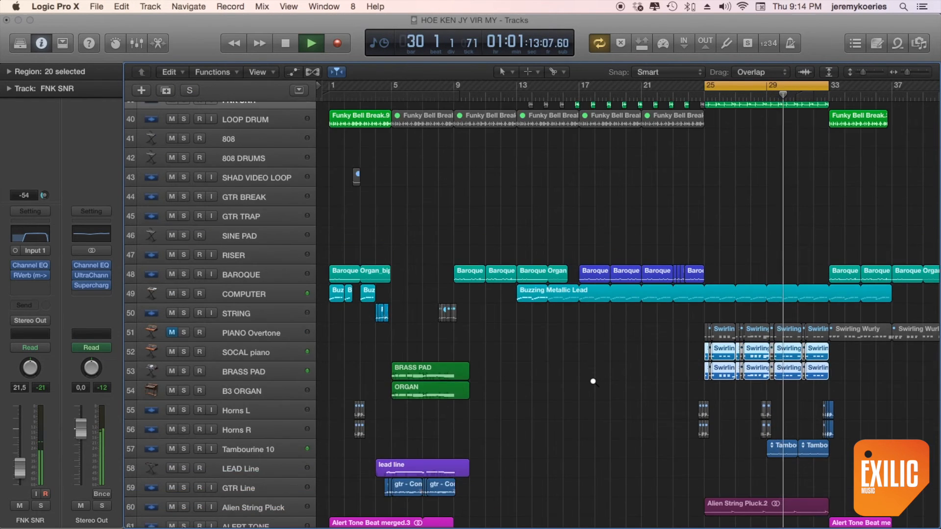
pyautogui.click(787, 90)
pyautogui.press('super+Left')
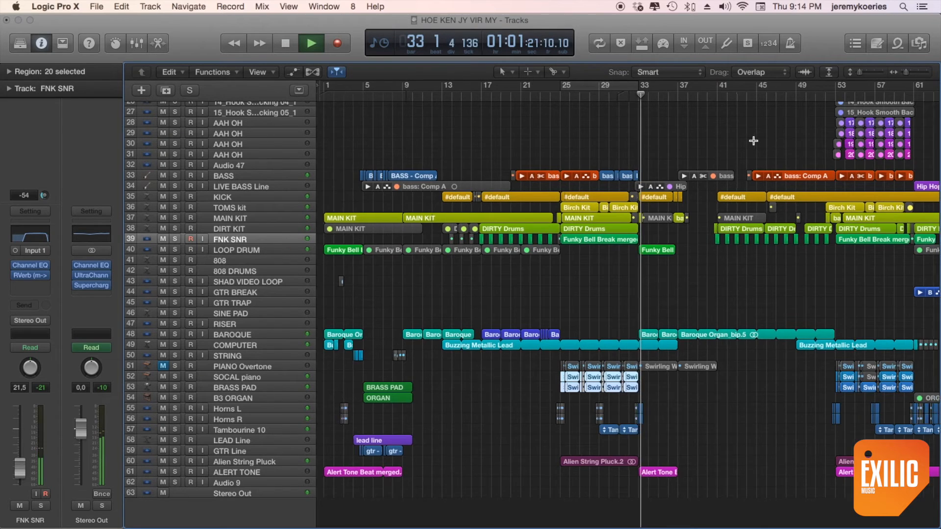
pyautogui.press('super+Right')
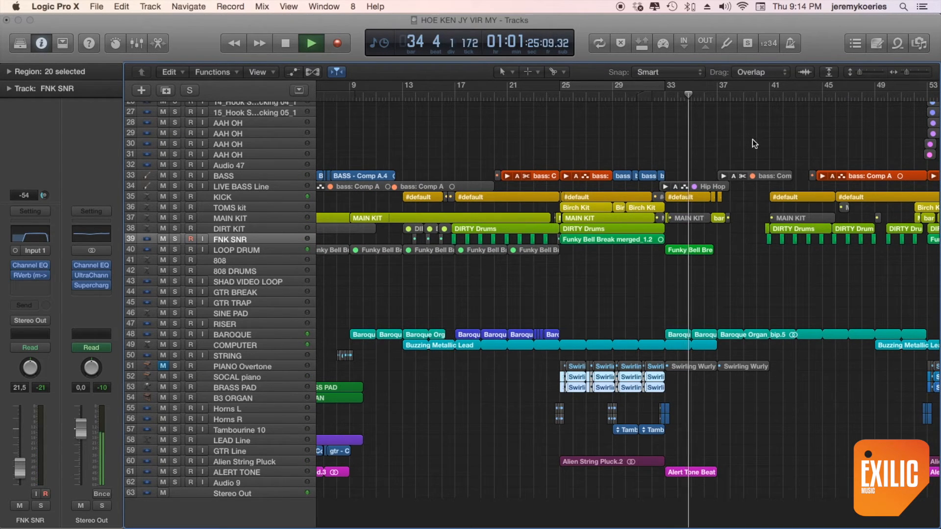
pyautogui.press('space')
# Move the playhead to bar 60 and play the full mix into the section at bar 61
pyautogui.press('super+Left')
pyautogui.press('super+Left')
pyautogui.moveTo(674, 99); pyautogui.dragTo(667, 99)
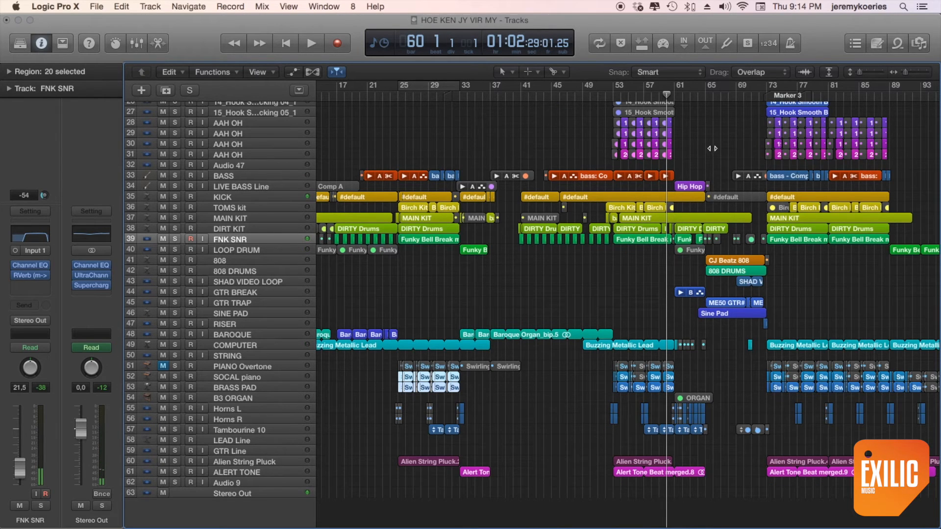
pyautogui.press('space')
pyautogui.press('super+Right')
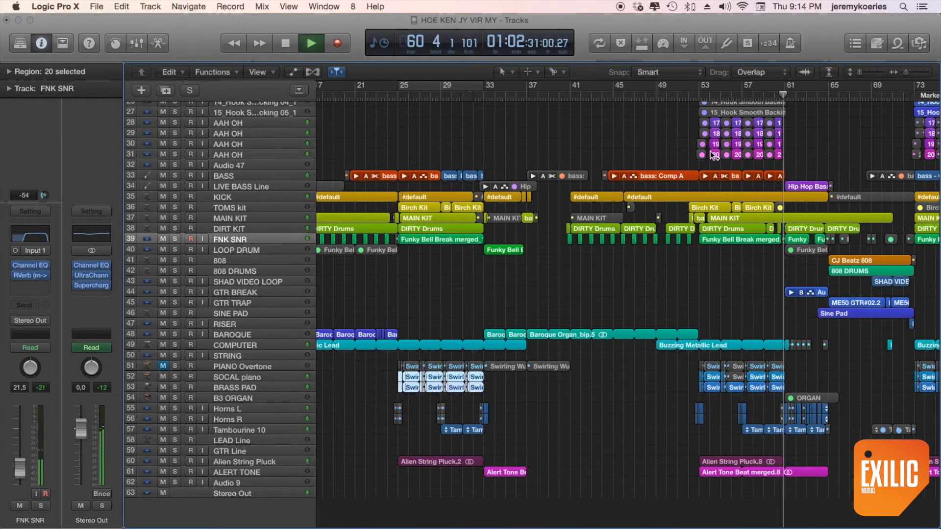
pyautogui.press('super+Right')
pyautogui.hscroll(3, 609, 209)
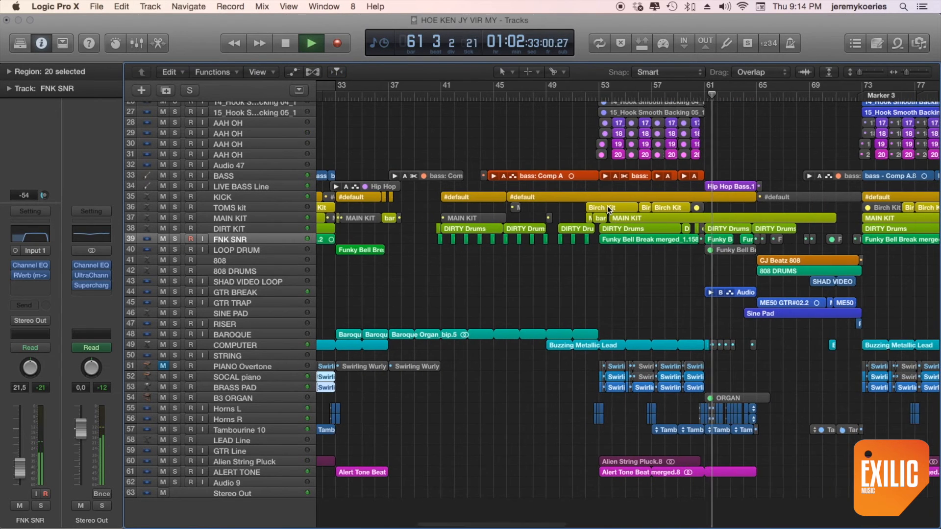
# Select the Hip Hop Bass.1 region on the LIVE BASS Line track and set the cycle range to bars 61 to 65
pyautogui.click(269, 187)
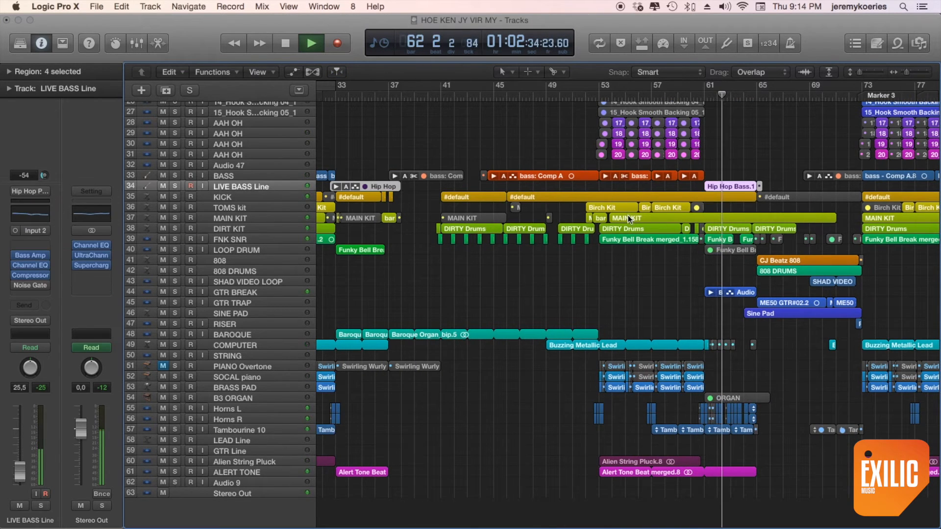
pyautogui.press('super+Down')
pyautogui.press('space')
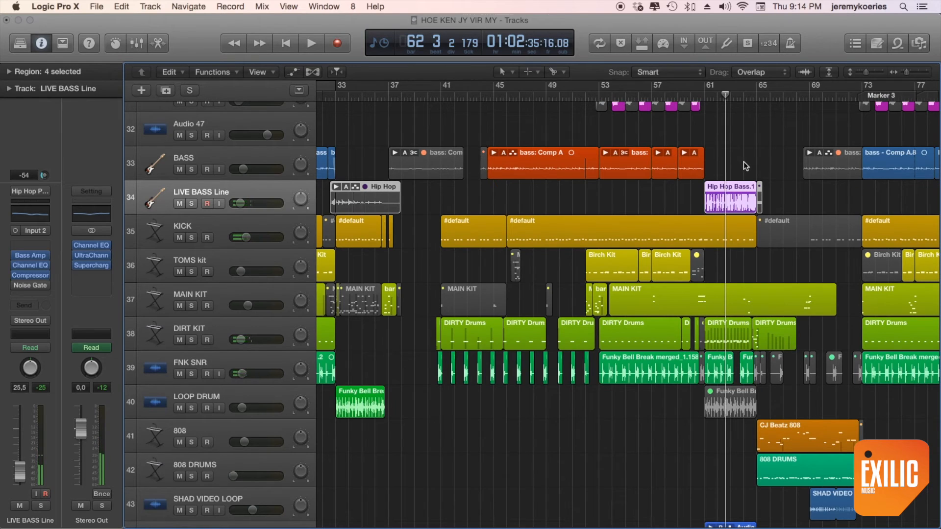
pyautogui.press('c')
pyautogui.click(760, 162)
pyautogui.click(743, 191)
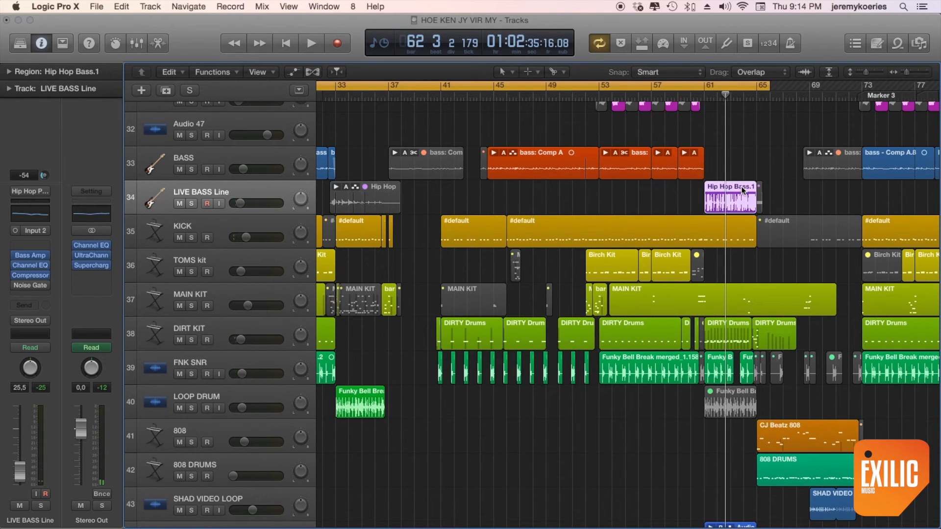
pyautogui.press('super+u')
# Solo the LIVE BASS Line track and play its Hip Hop Bass.1 region in the cycle range
pyautogui.press('space')
pyautogui.click(192, 204)
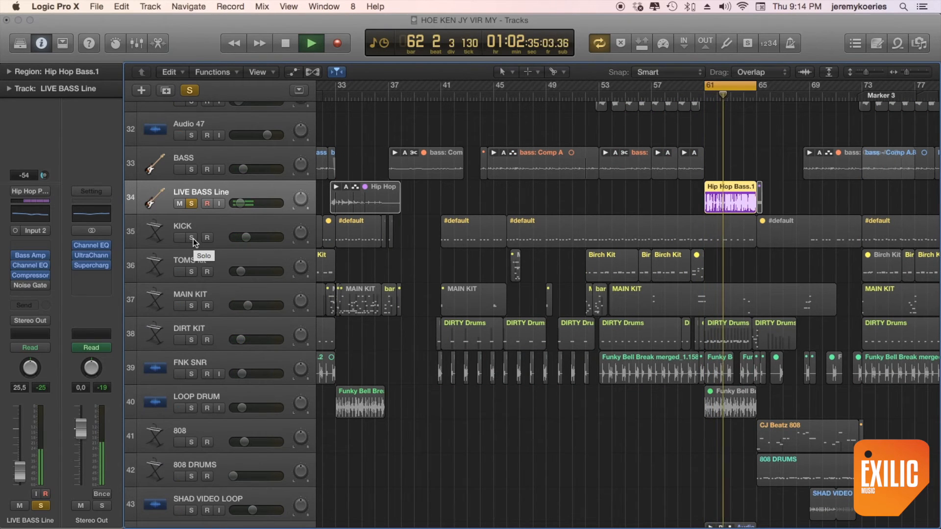
pyautogui.press('space')
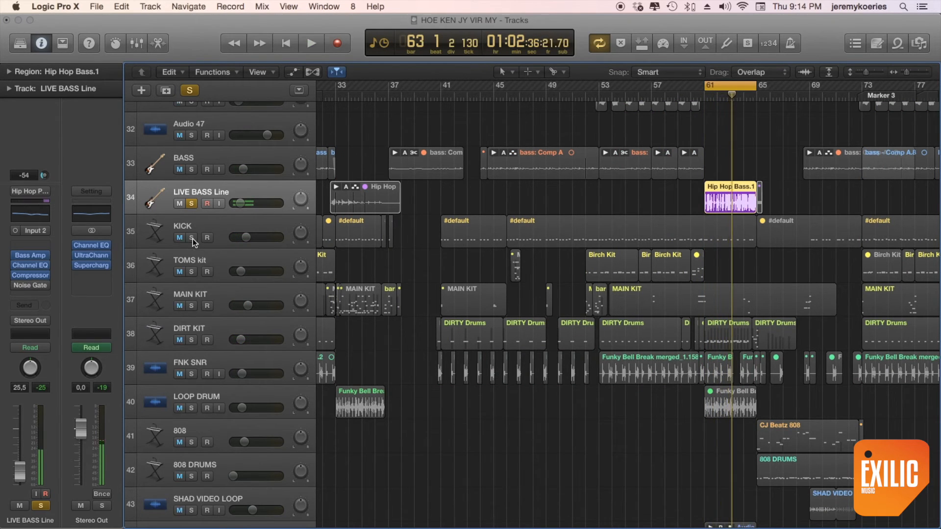
# Add the KICK and MAIN KIT tracks to the soloed live bass and play the cycle range
pyautogui.click(193, 239)
pyautogui.press('space')
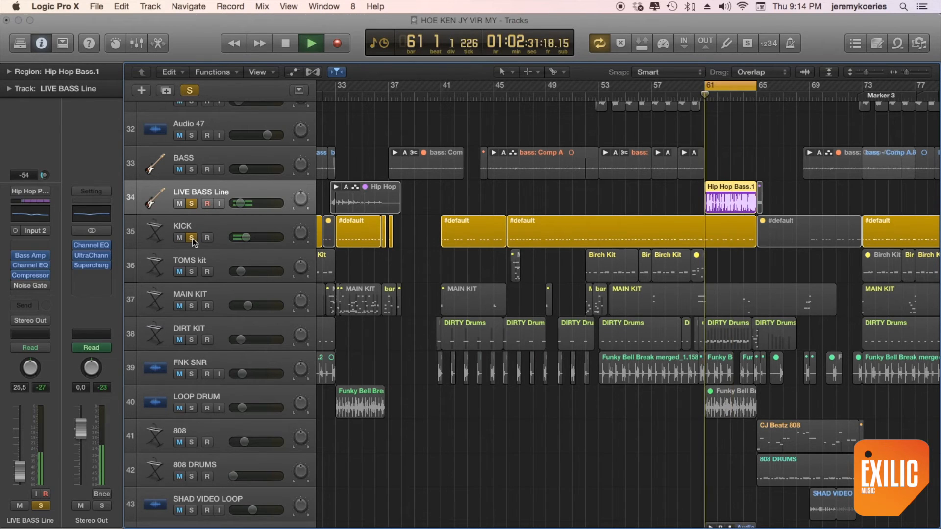
pyautogui.press('super+Down')
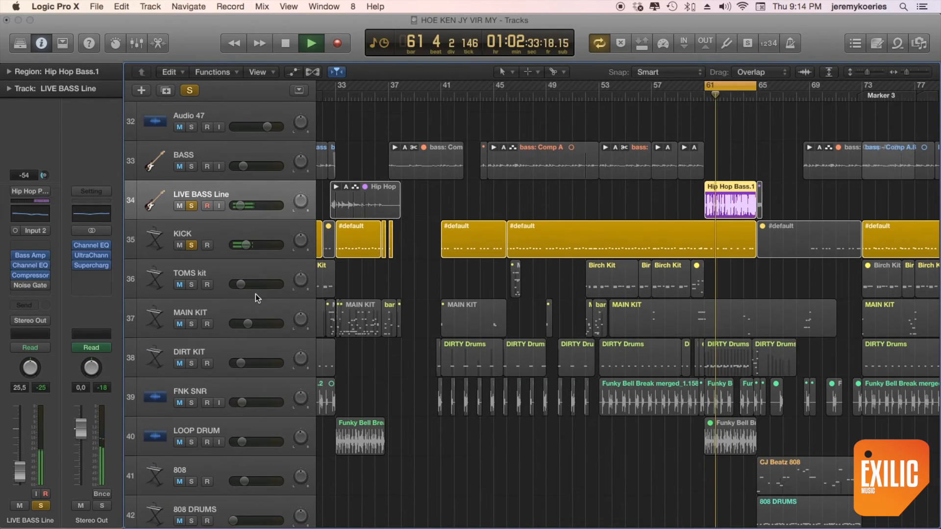
pyautogui.click(192, 323)
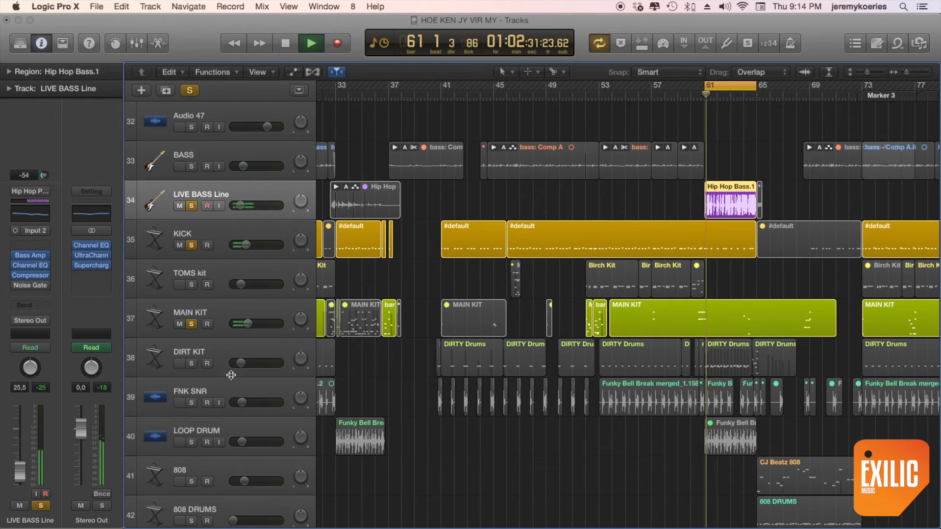
pyautogui.press('space')
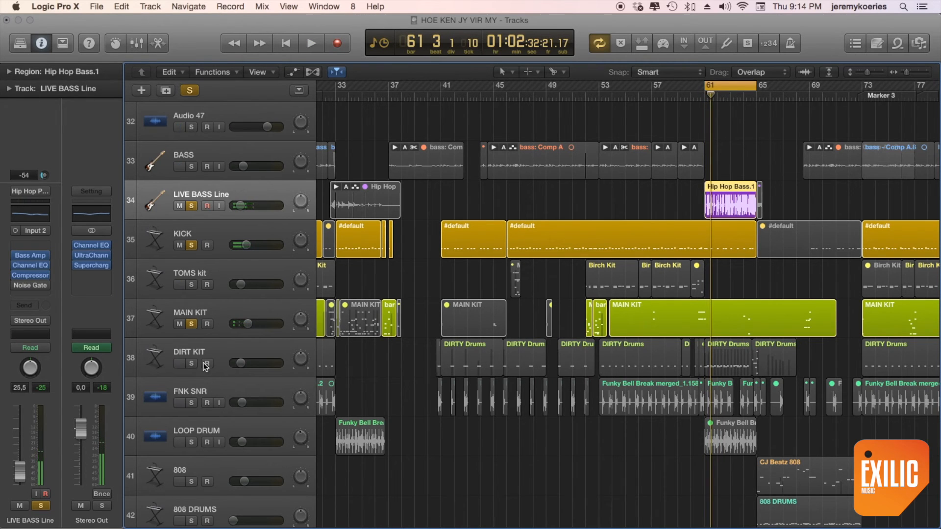
# Select and solo the DIRT KIT track, then play it with the bass and kick after unsoloing MAIN KIT
pyautogui.click(245, 351)
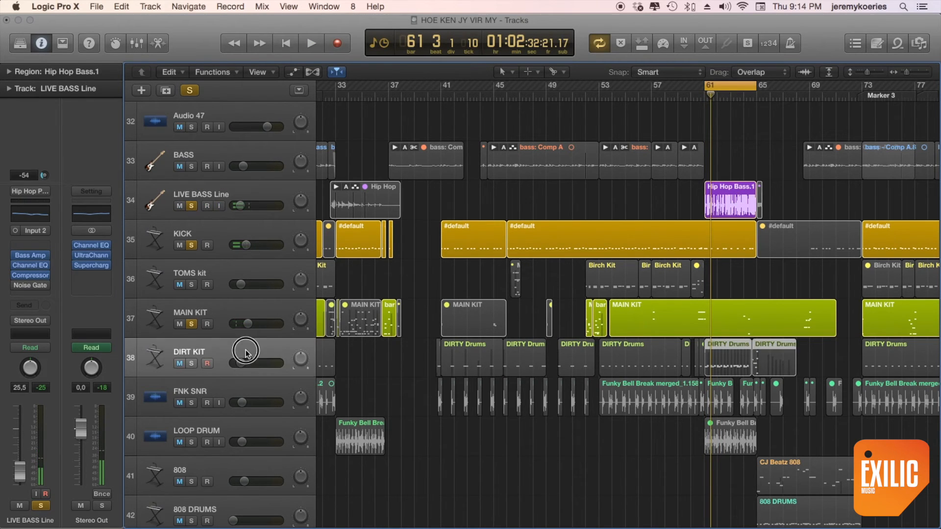
pyautogui.click(192, 363)
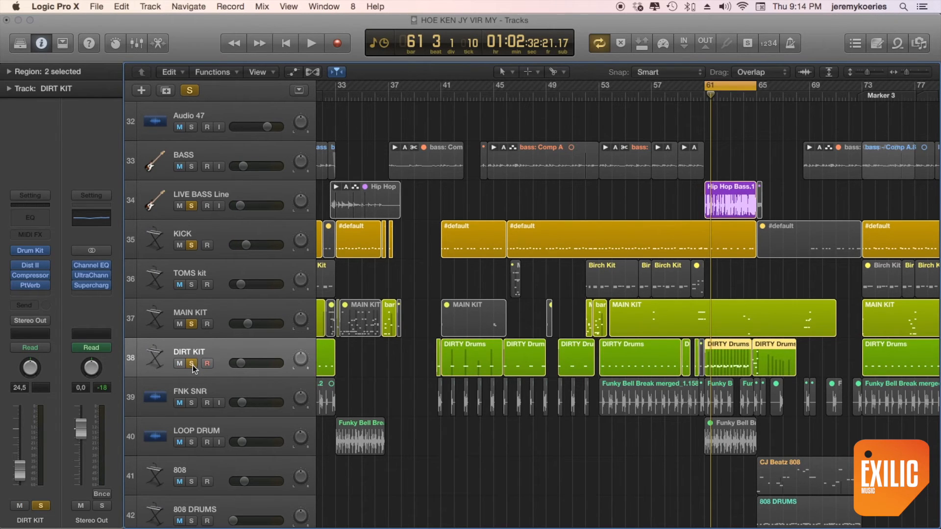
pyautogui.press('space')
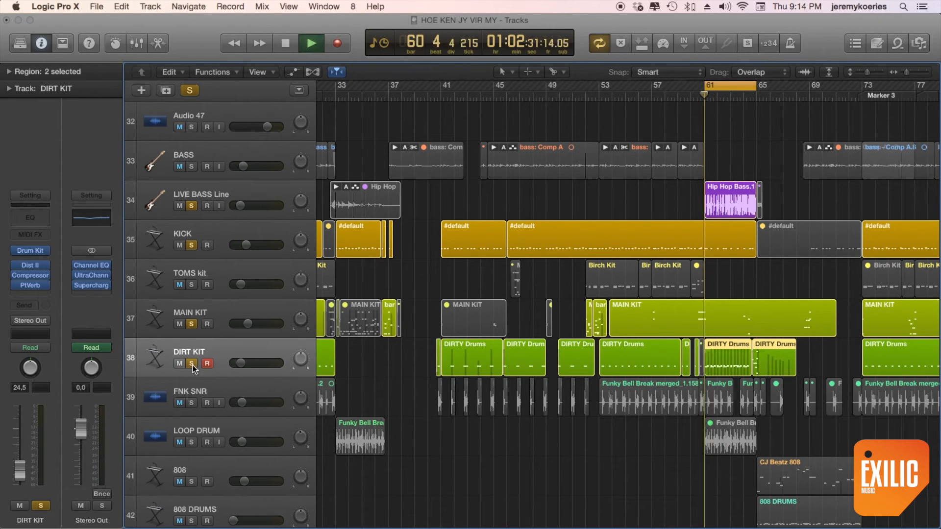
pyautogui.click(192, 324)
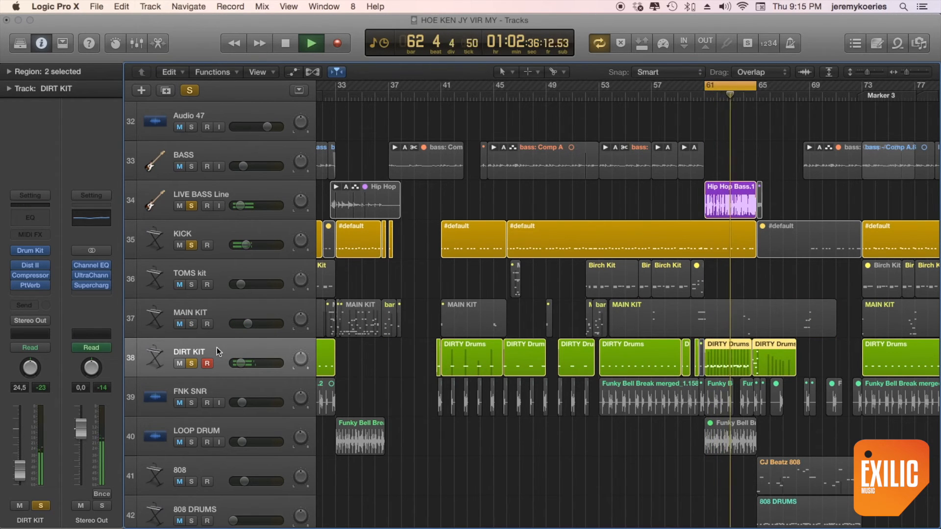
pyautogui.scroll(-2, 216, 346)
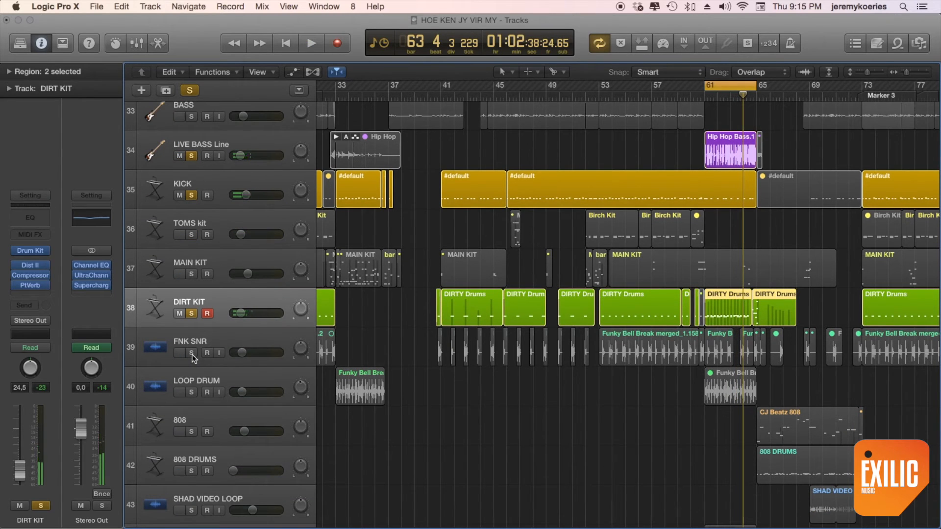
# Solo the FNK SNR track and play it, switching the DIRT KIT solo off and on and briefly soloing LOOP DRUM
pyautogui.click(192, 352)
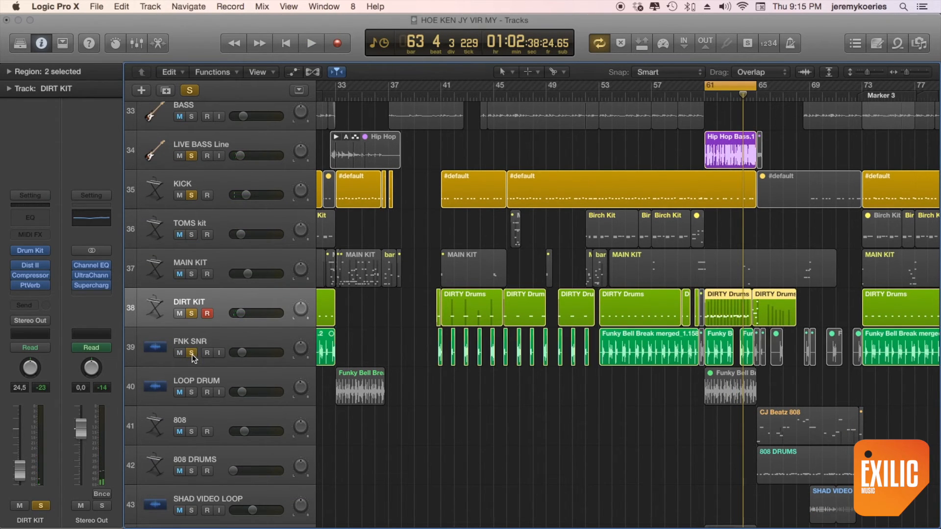
pyautogui.press('space')
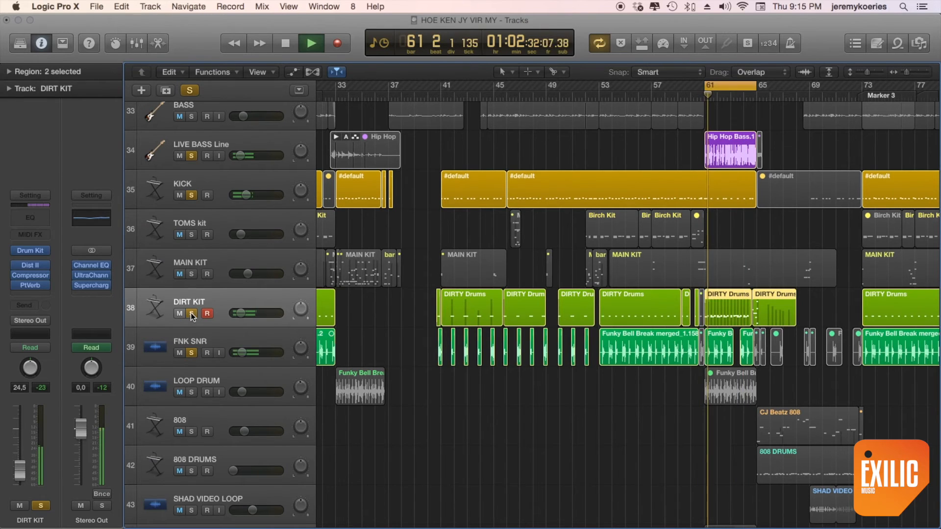
pyautogui.click(192, 313)
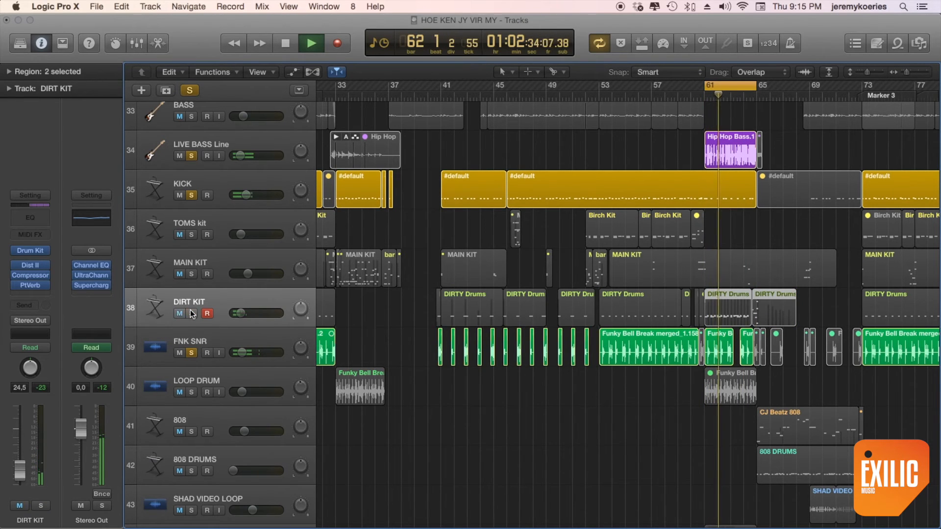
pyautogui.click(191, 314)
pyautogui.click(192, 392)
pyautogui.click(192, 392)
# Solo and select the GTR BREAK track, play it with the soloed bass and drums, and clear all solos
pyautogui.press('super+Up')
pyautogui.press('super+Up')
pyautogui.press('super+Up')
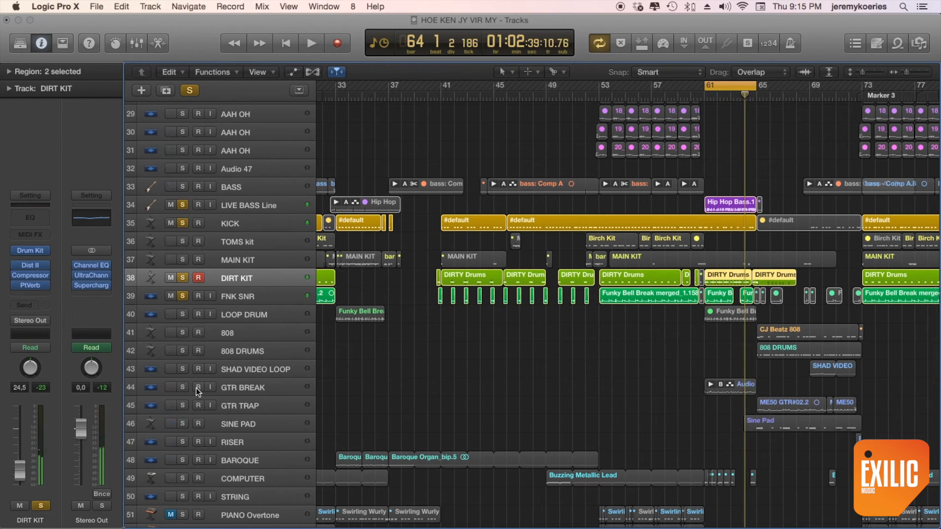
pyautogui.click(185, 388)
pyautogui.press('space')
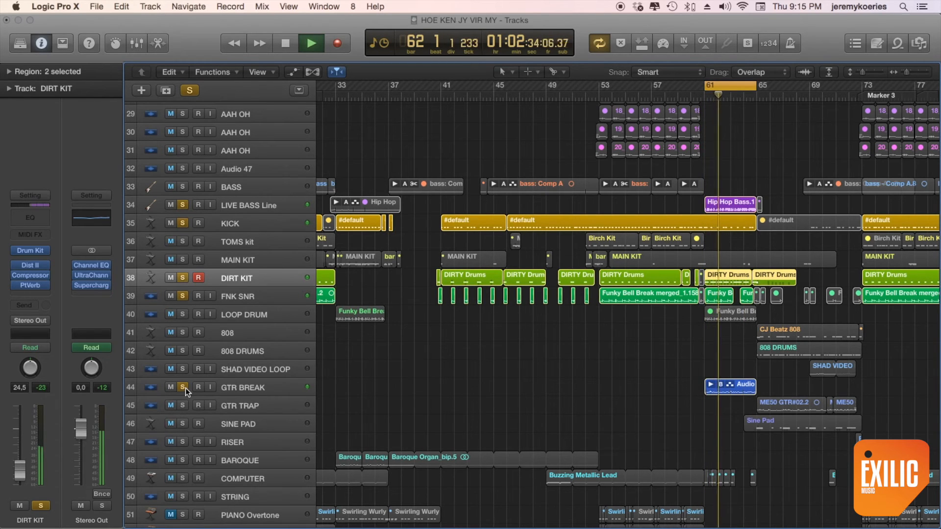
pyautogui.click(280, 384)
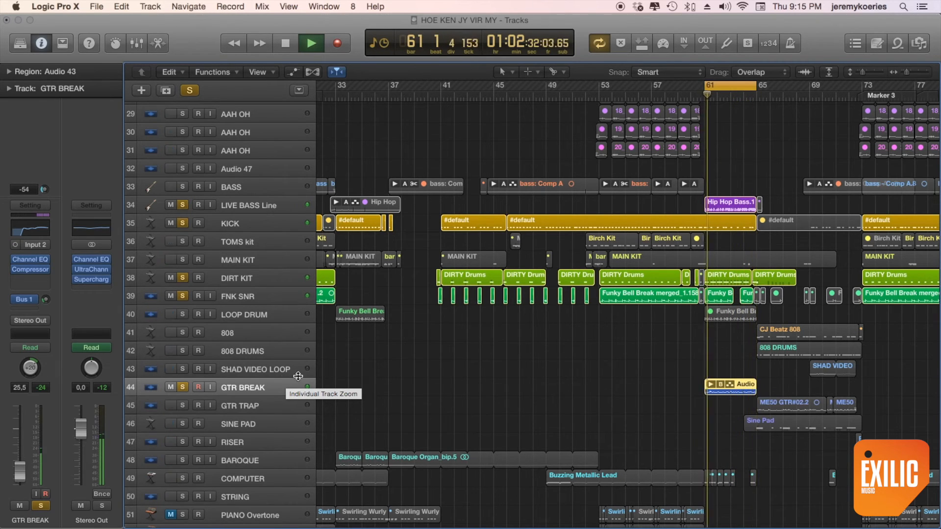
pyautogui.keyDown('alt'); pyautogui.click(183, 387); pyautogui.keyUp('alt')
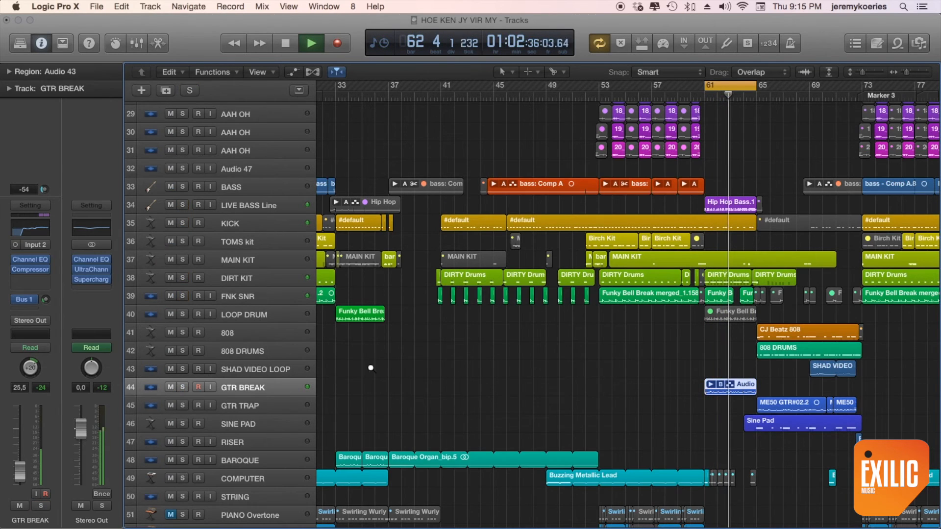
# Select the Horns L track, solo its selected regions in the cycle range and enlarge them while they play
pyautogui.scroll(-4, 554, 369)
pyautogui.scroll(-4, 548, 363)
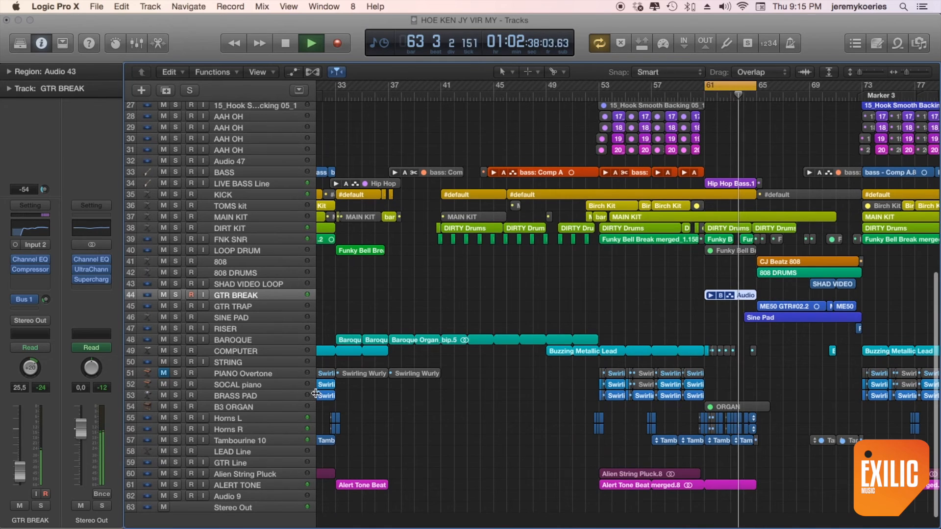
pyautogui.click(269, 418)
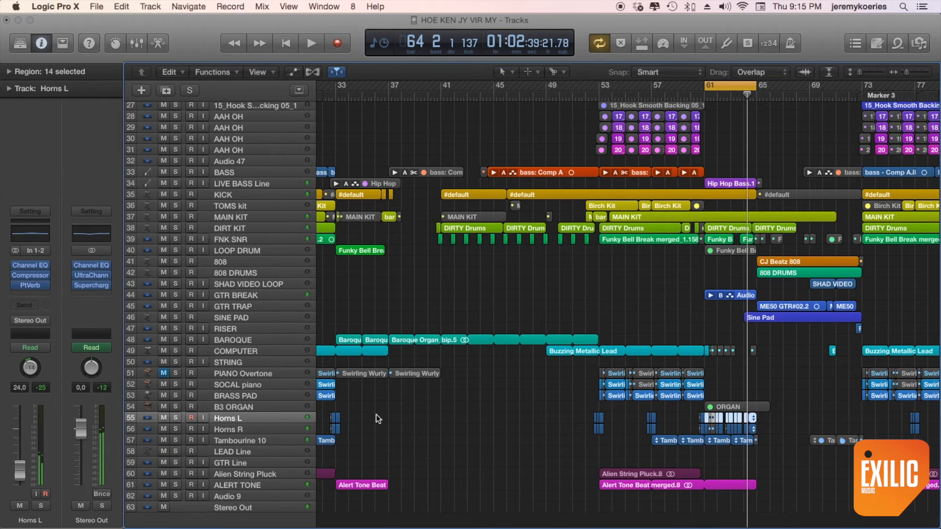
pyautogui.hotkey('ctrl', 's')
pyautogui.press('super+Down')
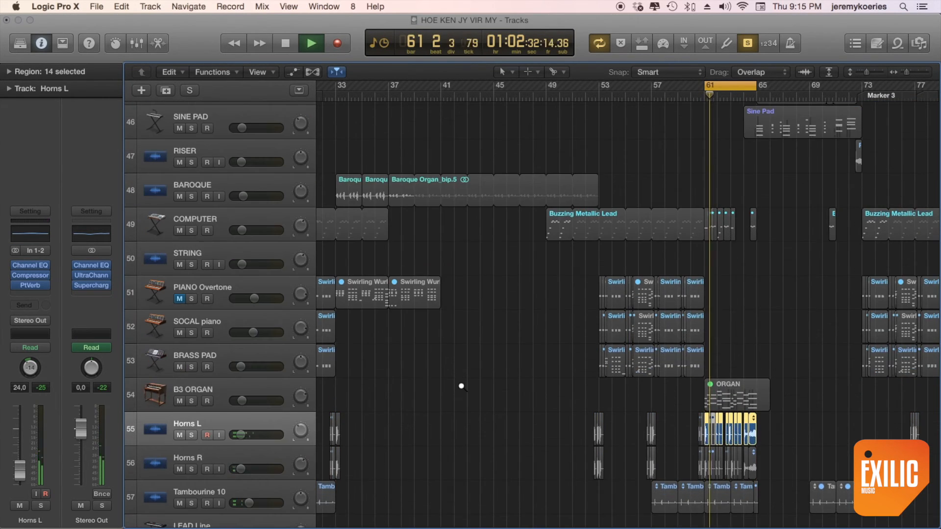
pyautogui.press('super+Down')
pyautogui.press('super+Right')
pyautogui.press('super+Left')
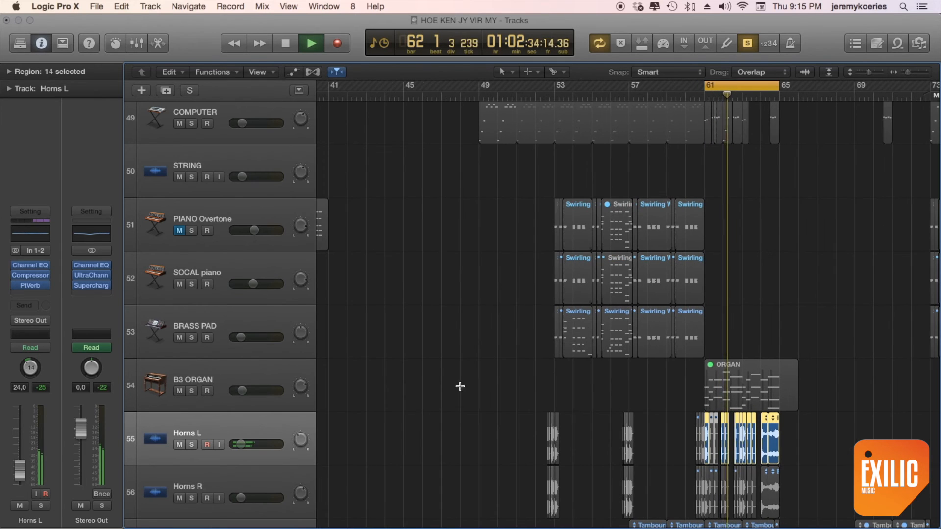
# Add the Horns R track to the Horns L selection and play both tracks' soloed regions together in the cycle range
pyautogui.press('space')
pyautogui.keyDown('shift'); pyautogui.click(239, 482); pyautogui.keyUp('shift')
pyautogui.press('space')
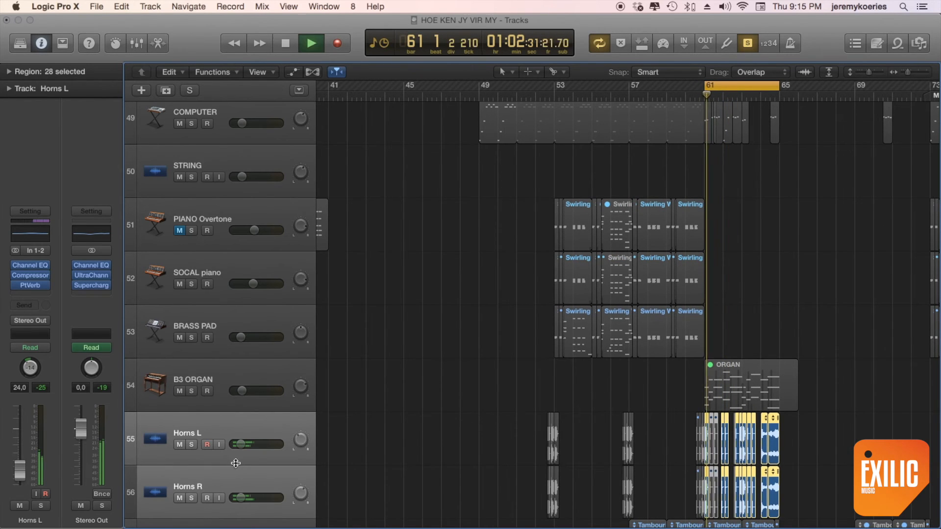
pyautogui.press('super+Up')
pyautogui.press('super+Up')
pyautogui.press('super+Left')
# Turn off the cycle range and the region solo so the full arrangement plays onward
pyautogui.press('c')
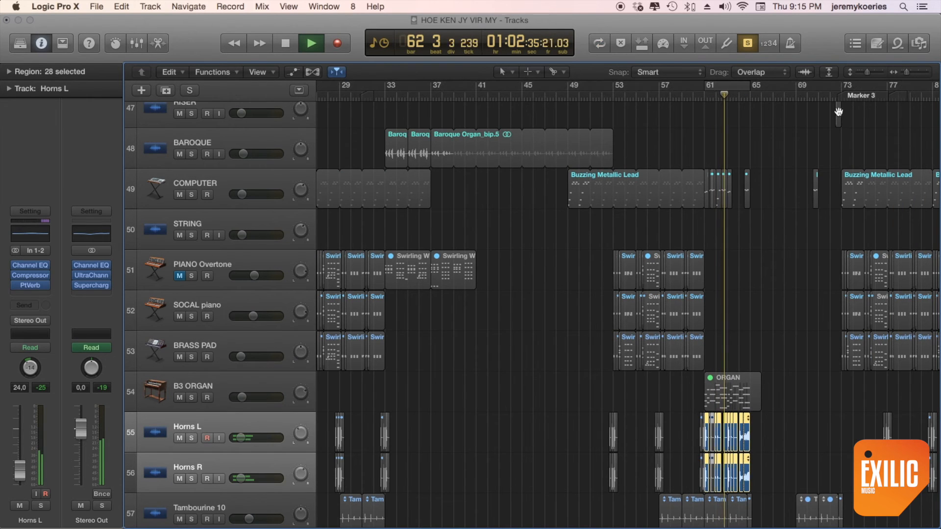
pyautogui.hotkey('ctrl', 's')
pyautogui.press('super+Left')
pyautogui.press('super+Left')
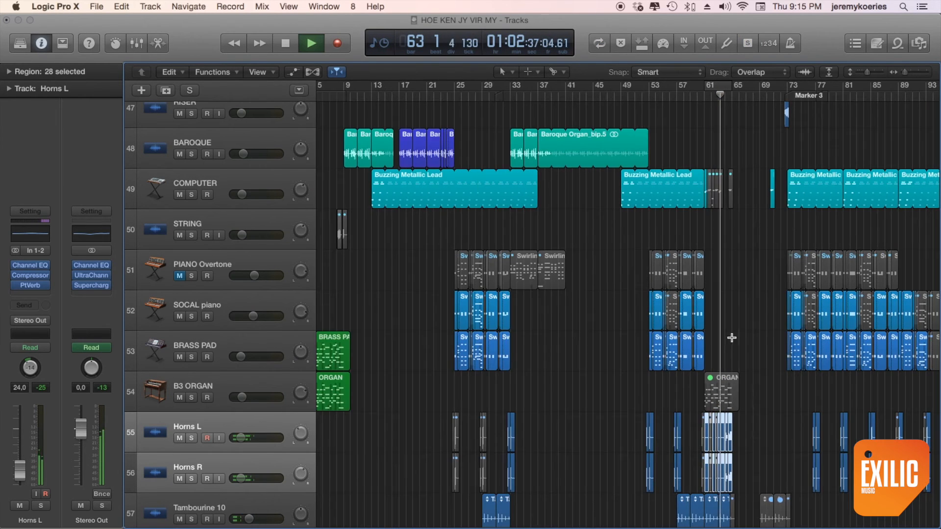
# Play the full mix into the bridge after bar 64 and examine which tracks carry regions there
pyautogui.press('super+Up')
pyautogui.press('super+Up')
pyautogui.press('super+Up')
pyautogui.press('super+Up')
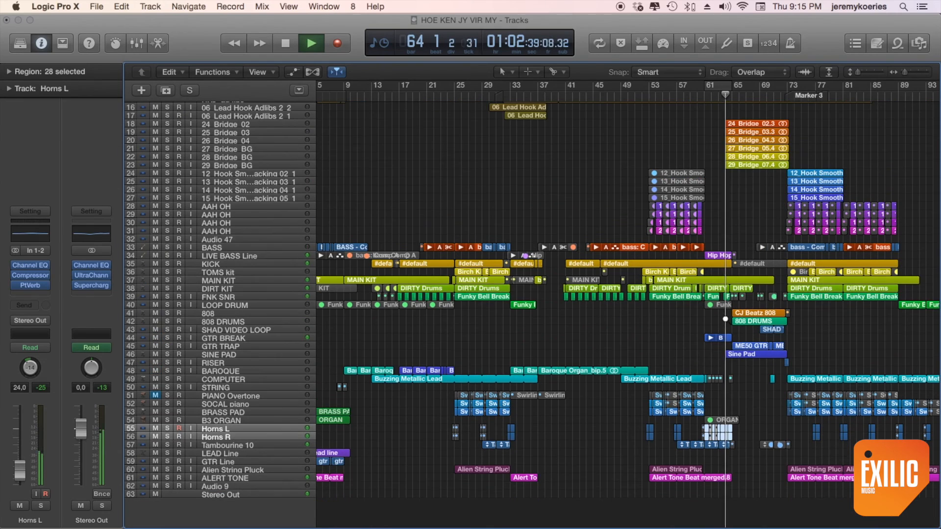
pyautogui.hscroll(1, 861, 361)
pyautogui.press('super+Right')
pyautogui.press('super+Right')
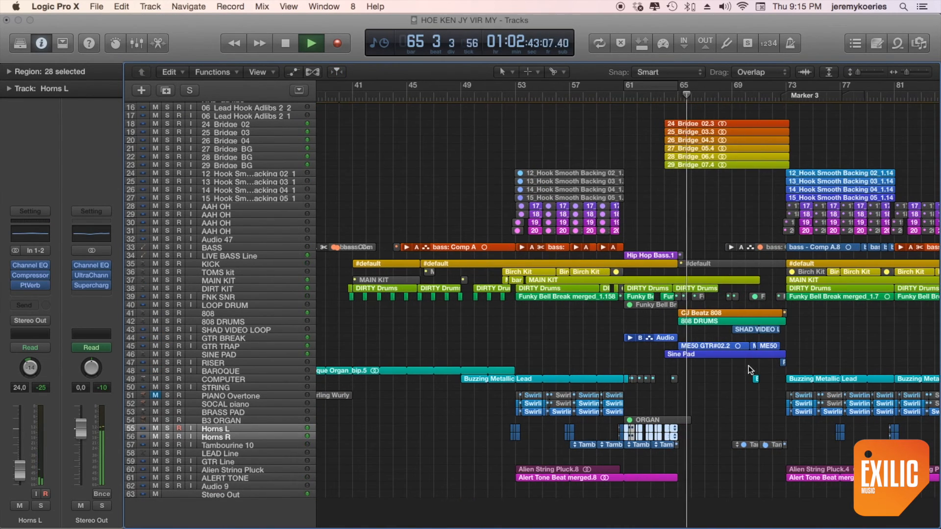
pyautogui.press('super+Down')
pyautogui.press('super+Down')
pyautogui.press('super+Down')
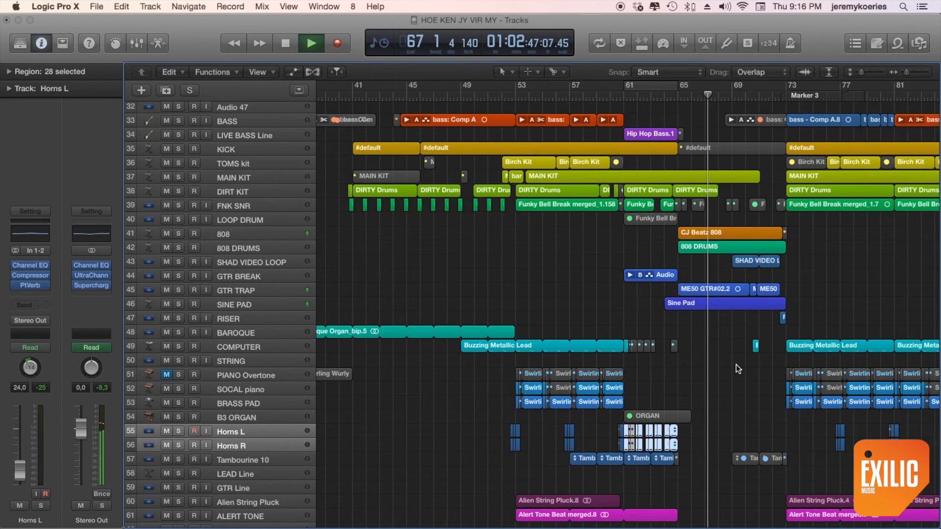
pyautogui.scroll(2, 727, 348)
pyautogui.scroll(4, 725, 343)
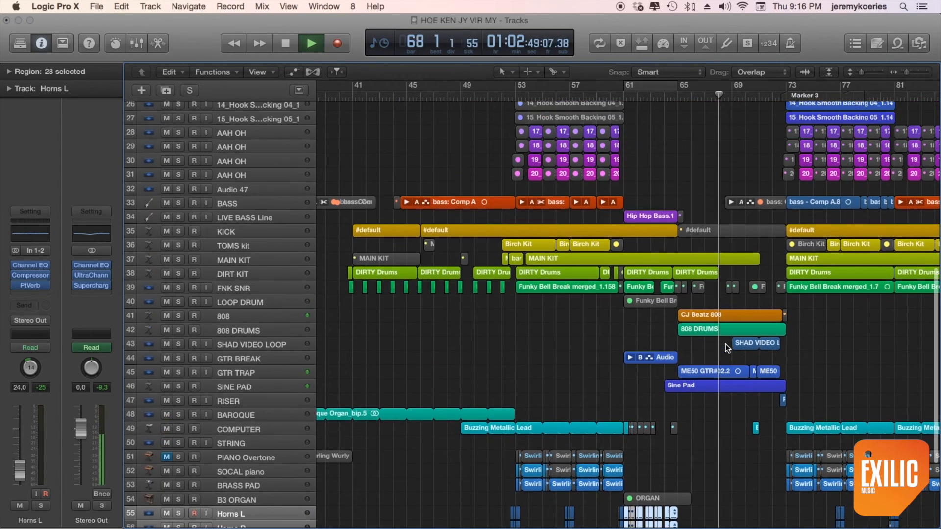
# Stop playback, select the bridge regions on the 808 to SINE PAD tracks and set the cycle range to start at bar 65
pyautogui.press('space')
pyautogui.moveTo(754, 404); pyautogui.dragTo(702, 321)
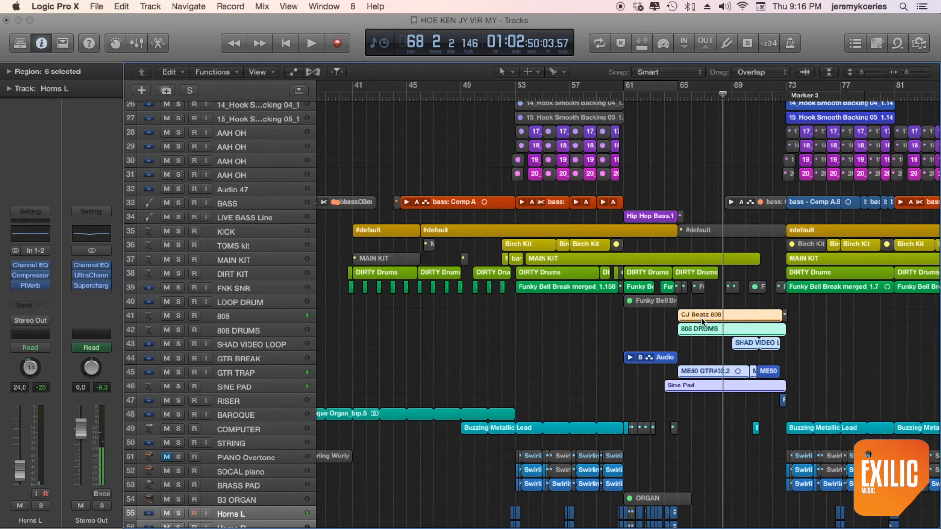
pyautogui.press('u')
pyautogui.hotkey('ctrl', 's')
# Play the soloed 808 track in the bridge cycle and enlarge the tracks around it to show their notes
pyautogui.press('space')
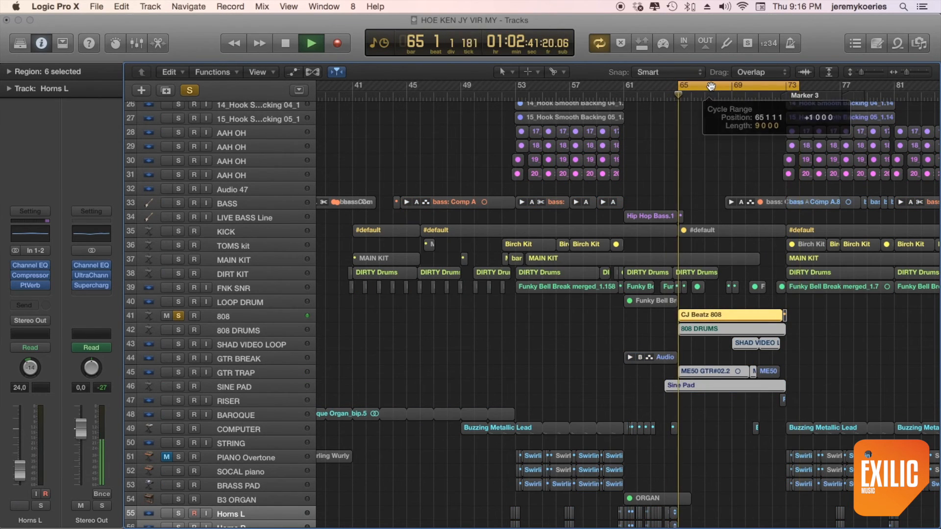
pyautogui.scroll(-2, 672, 202)
pyautogui.press('super+Down')
pyautogui.press('super+Down')
pyautogui.press('super+Down')
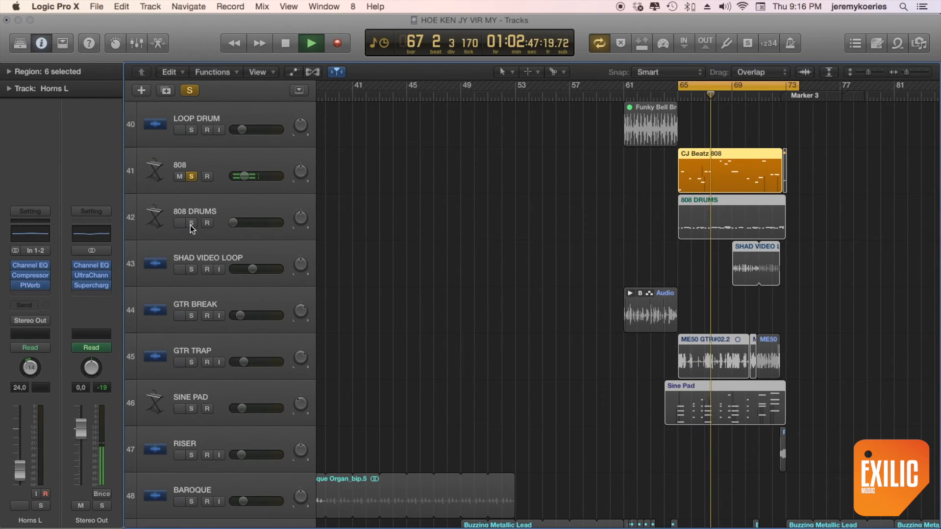
pyautogui.press('space')
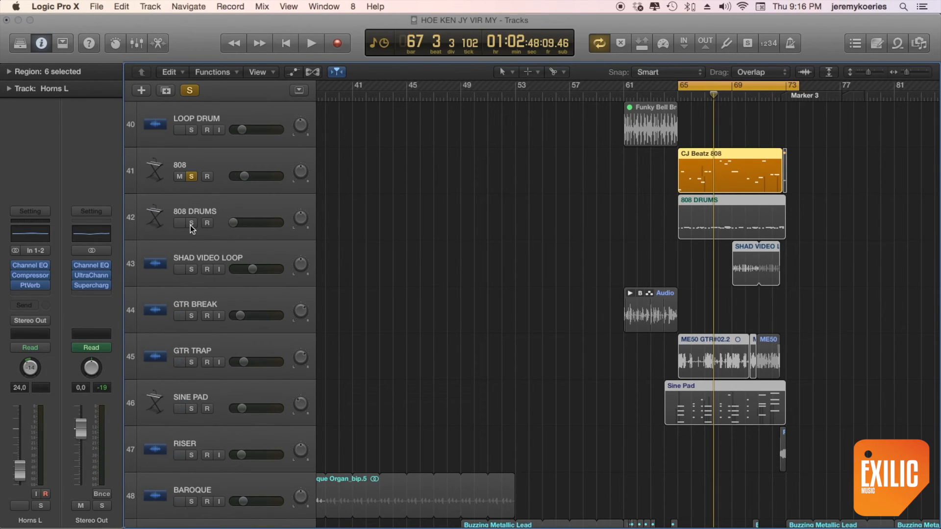
# Solo the 808 DRUMS track as well and play it together with the 808
pyautogui.click(191, 225)
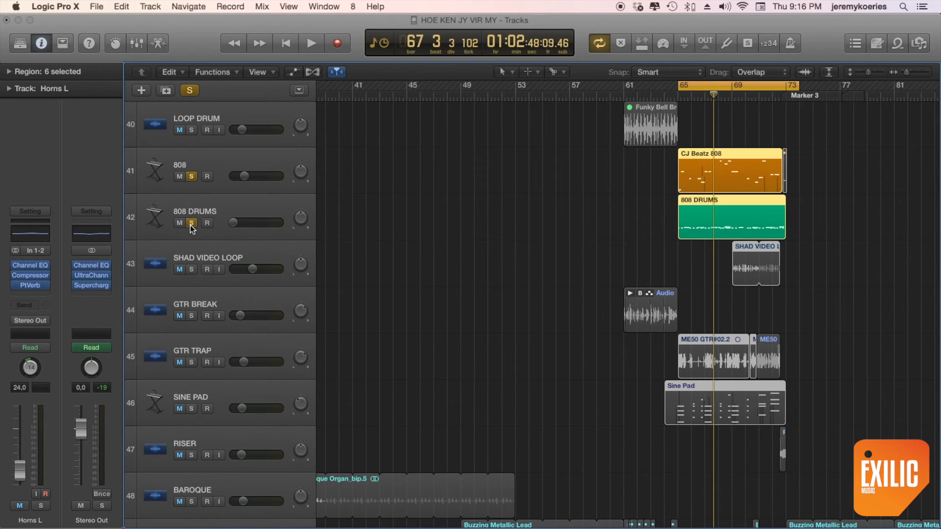
pyautogui.press('space')
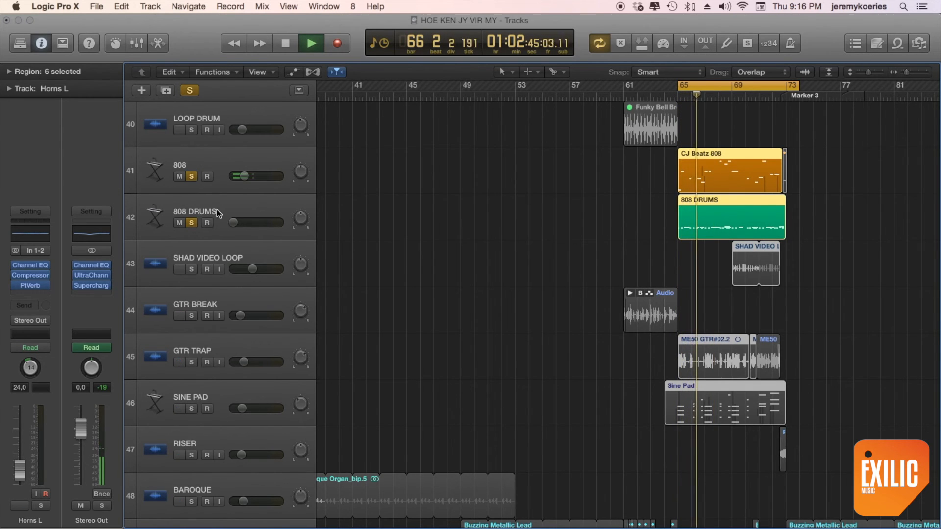
pyautogui.press('space')
# Select the 808 DRUMS track, show the mixer and solo its KICK and SNR channels while the bridge plays
pyautogui.click(228, 216)
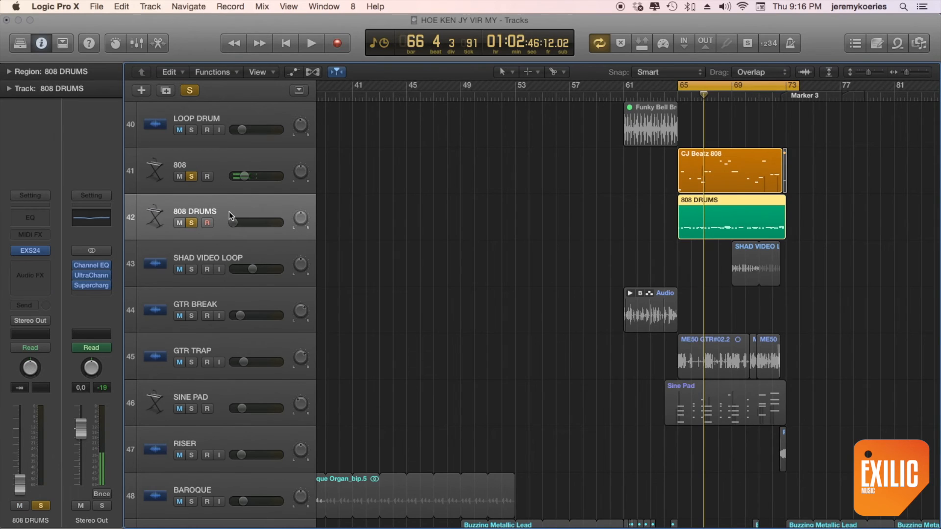
pyautogui.press('x')
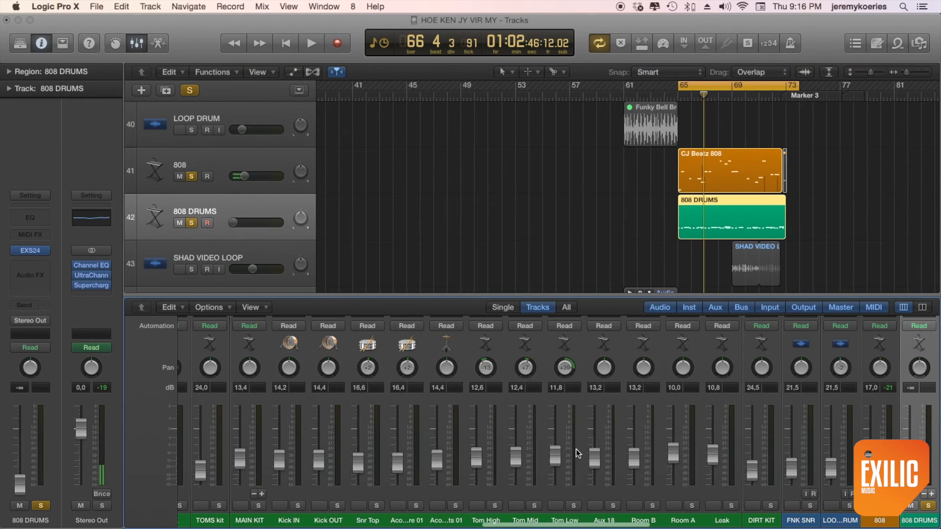
pyautogui.click(742, 507)
pyautogui.press('space')
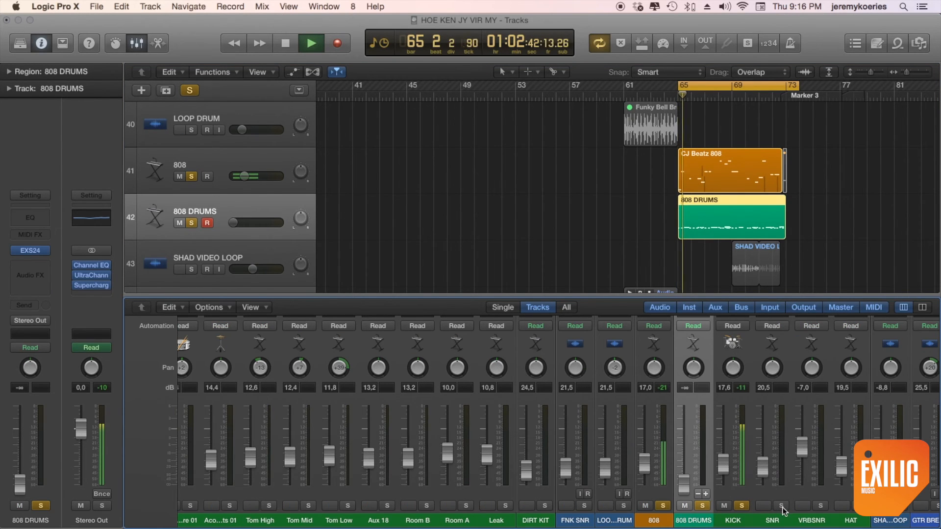
pyautogui.click(782, 507)
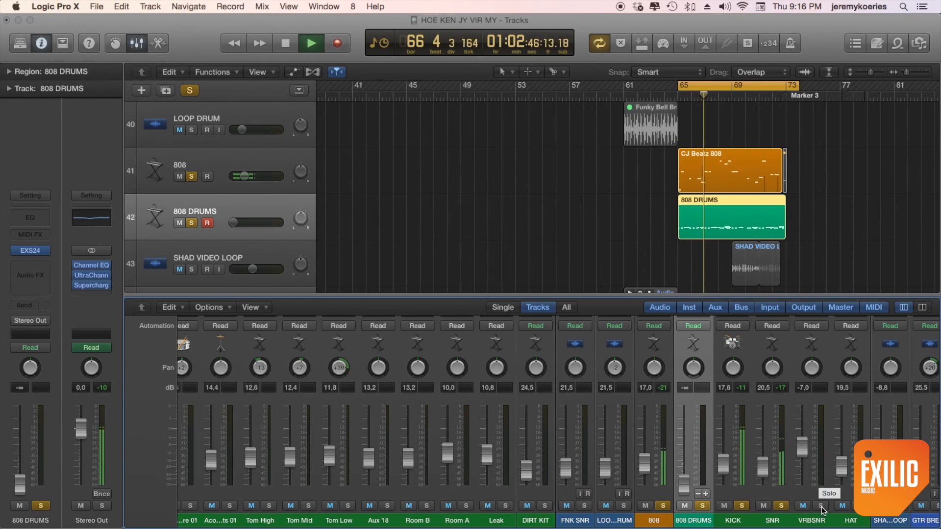
# Solo the VRBSNR and HAT channels of the 808 DRUMS and play them with the kick, snare and 808
pyautogui.scroll(10, 789, 475)
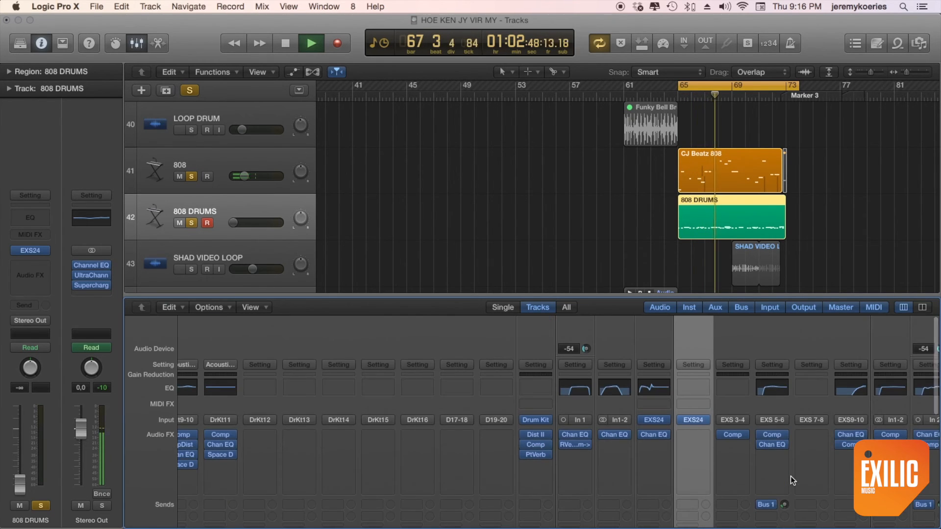
pyautogui.scroll(-6, 790, 475)
pyautogui.scroll(-3, 790, 477)
pyautogui.click(821, 506)
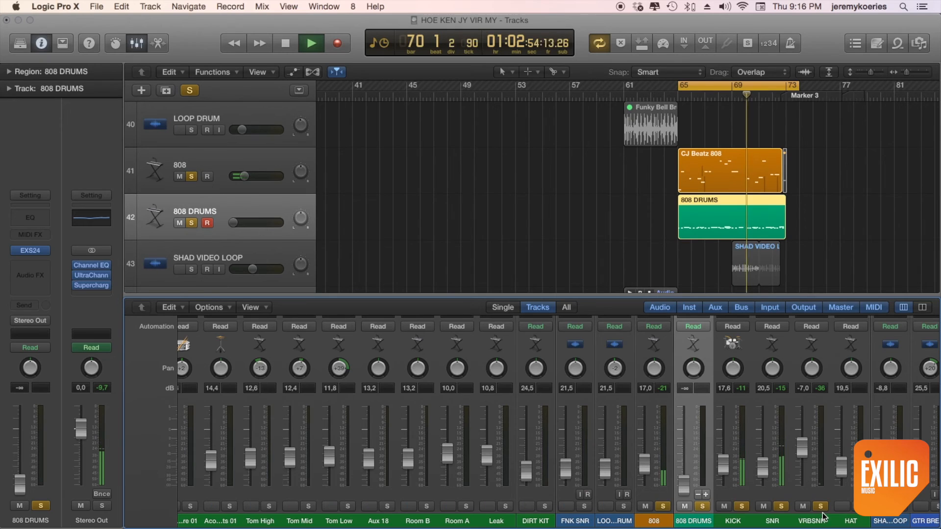
pyautogui.press('space')
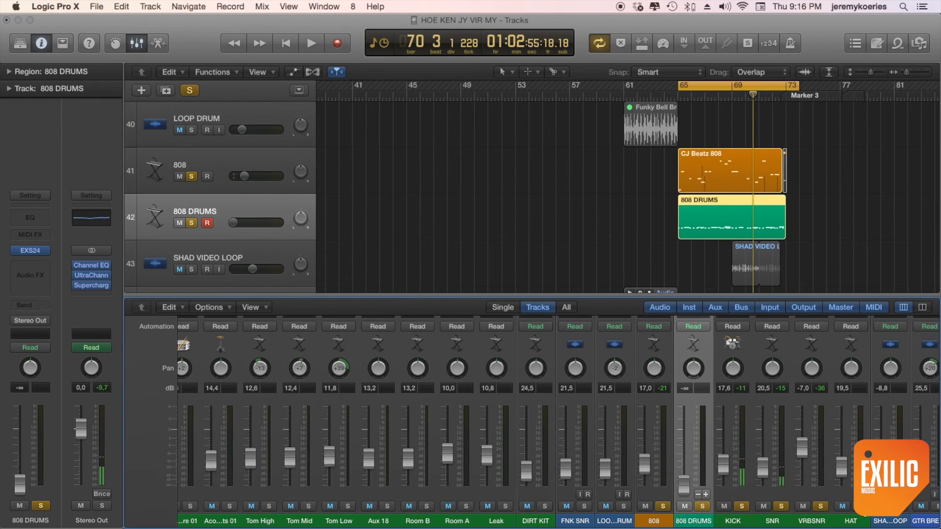
pyautogui.press('space')
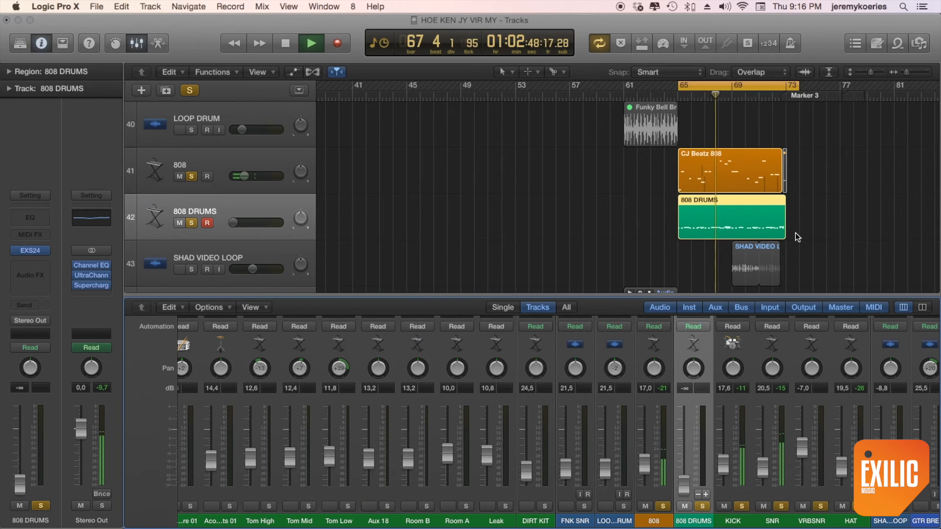
# Solo the SHAD VIDEO LOOP channel and play it with the 808 tracks from bar 69
pyautogui.hscroll(3, 817, 505)
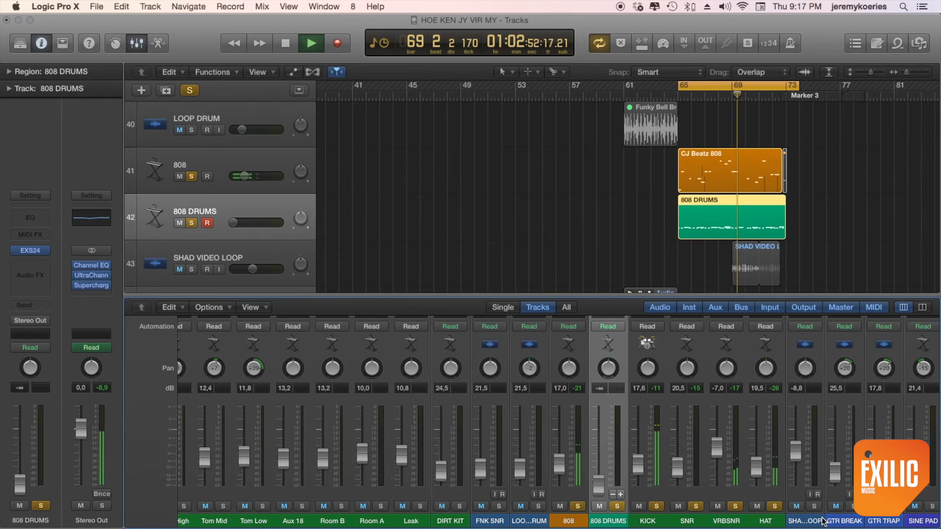
pyautogui.press('space')
pyautogui.click(815, 506)
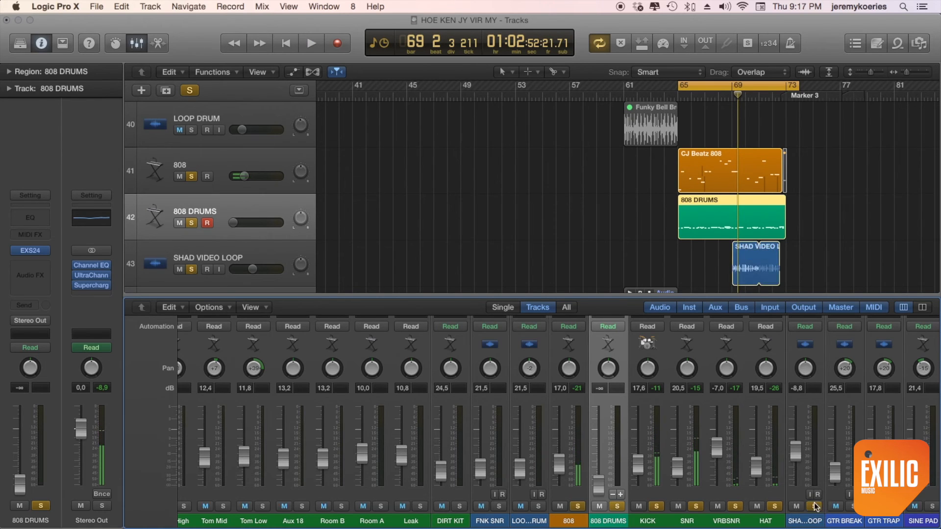
pyautogui.press('space')
pyautogui.click(734, 91)
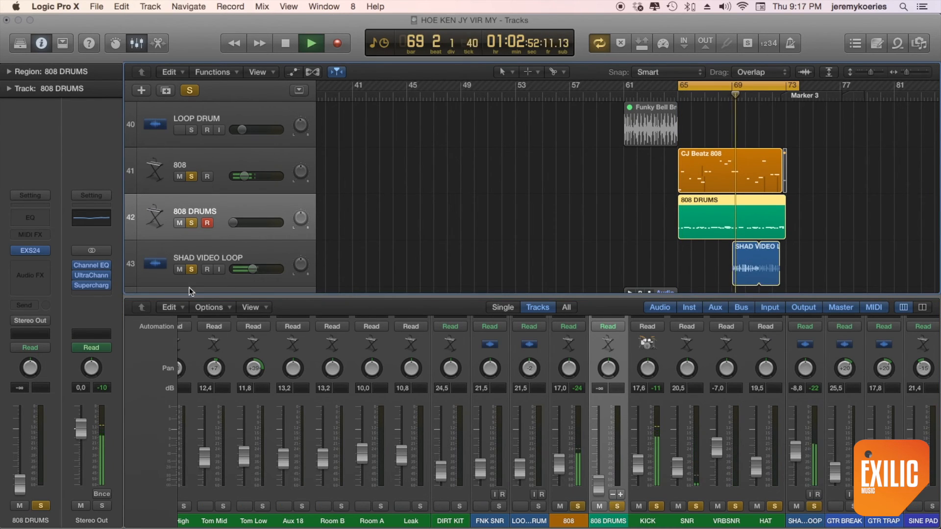
# Select the SHAD VIDEO LOOP track, solo its regions, start the cycle range at bar 69 and play the loop alone
pyautogui.click(241, 255)
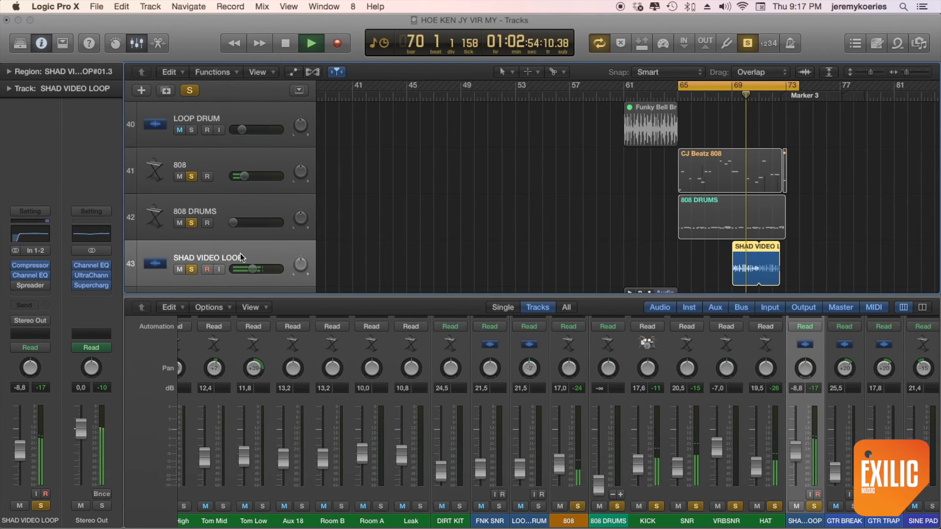
pyautogui.press('Return')
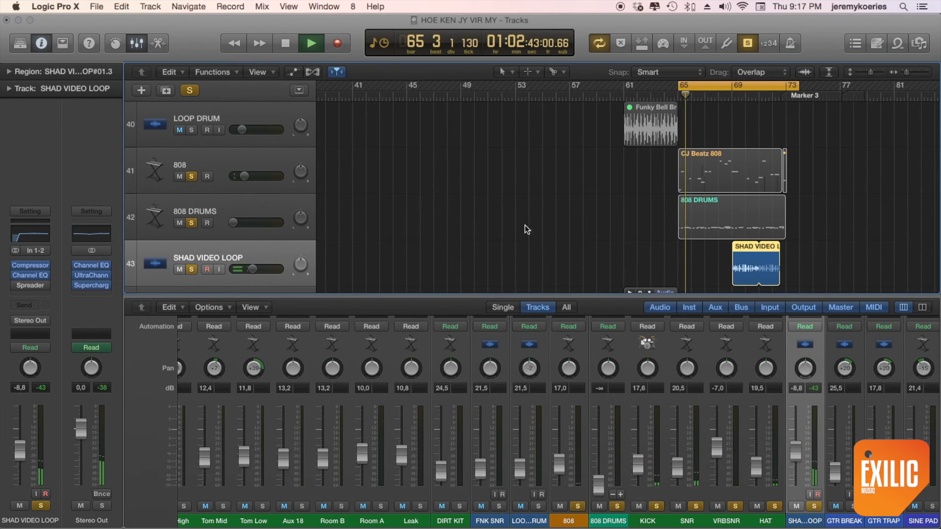
pyautogui.press('space')
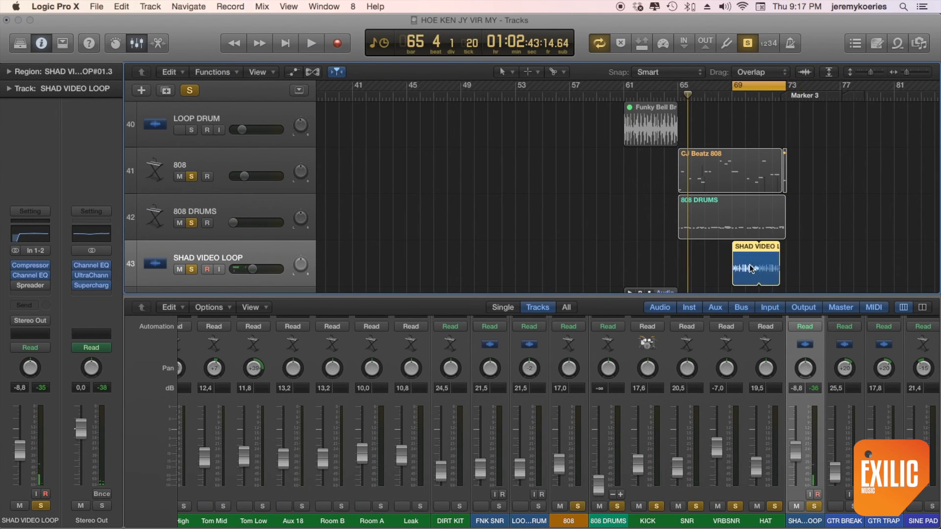
pyautogui.press('space')
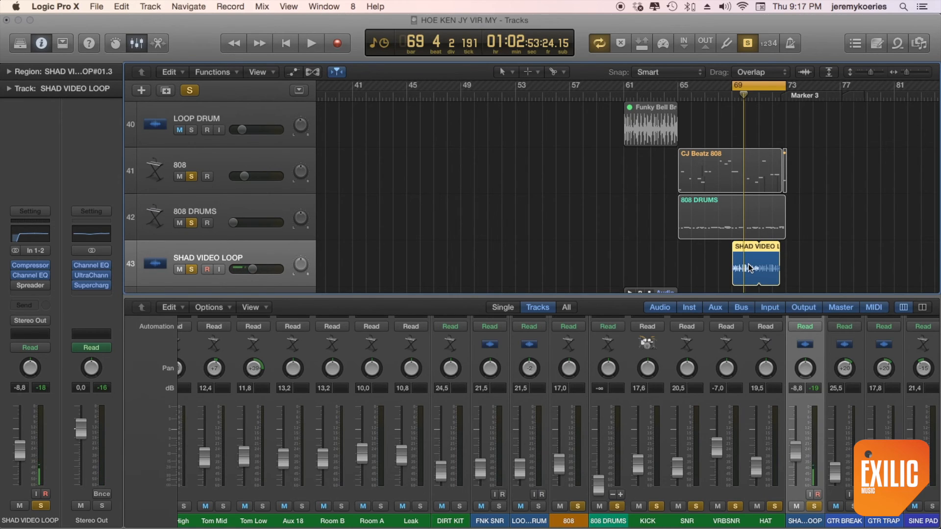
pyautogui.press('space')
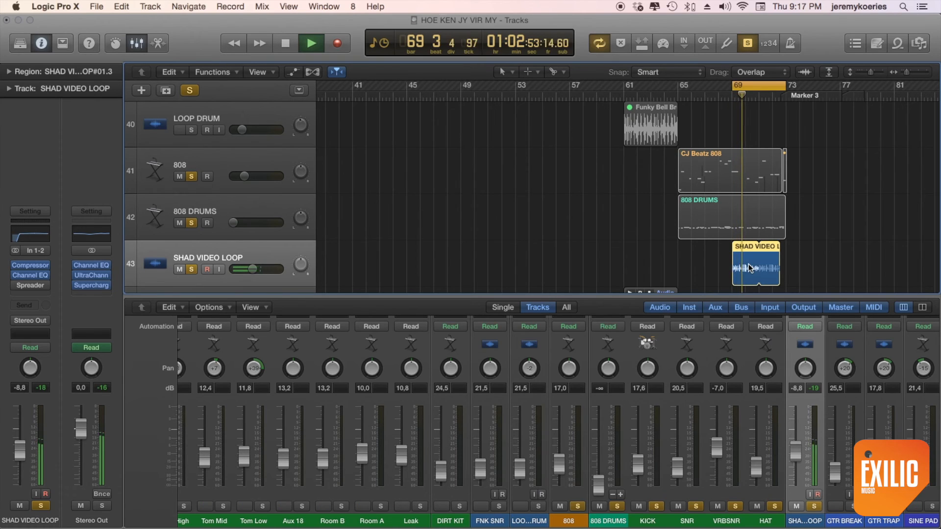
pyautogui.press('space')
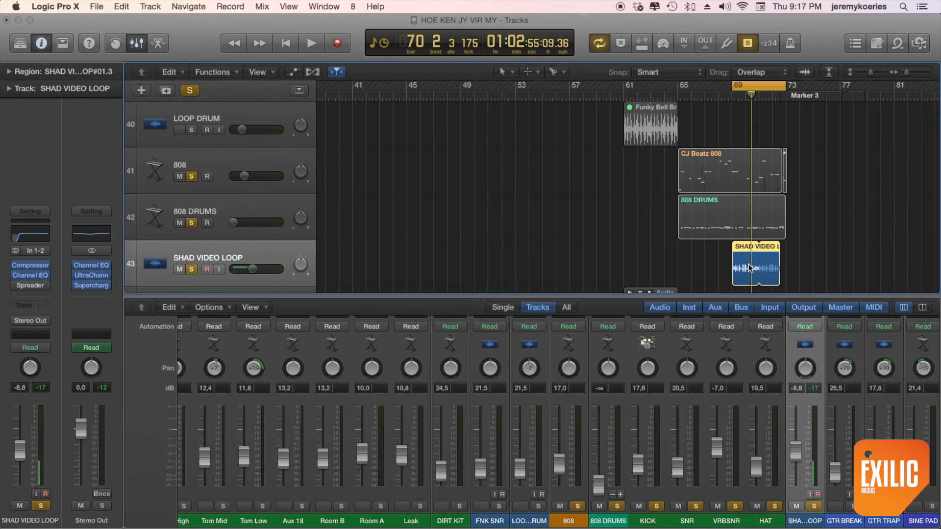
pyautogui.press('space')
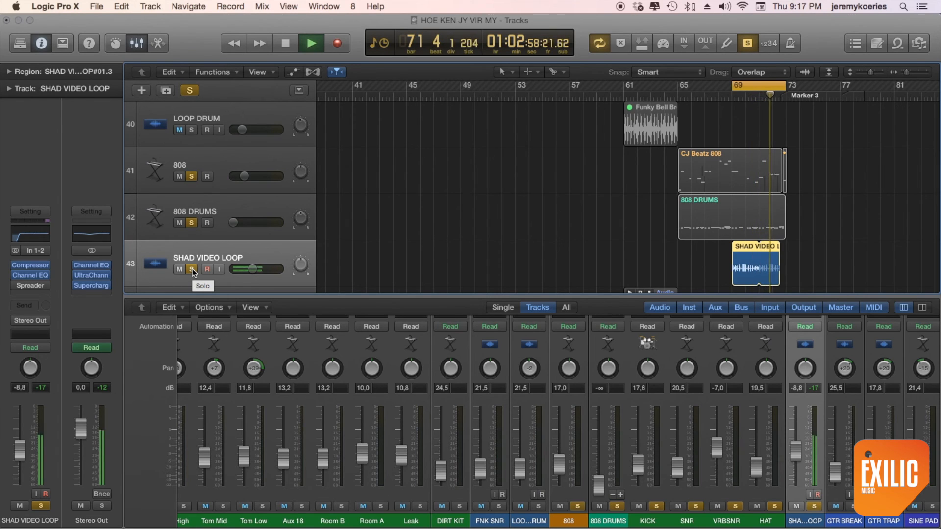
# Turn off the region solo, play the loop with the 808 tracks and add the GTR BREAK and GTR TRAP tracks to the solo
pyautogui.press('space')
pyautogui.press('space')
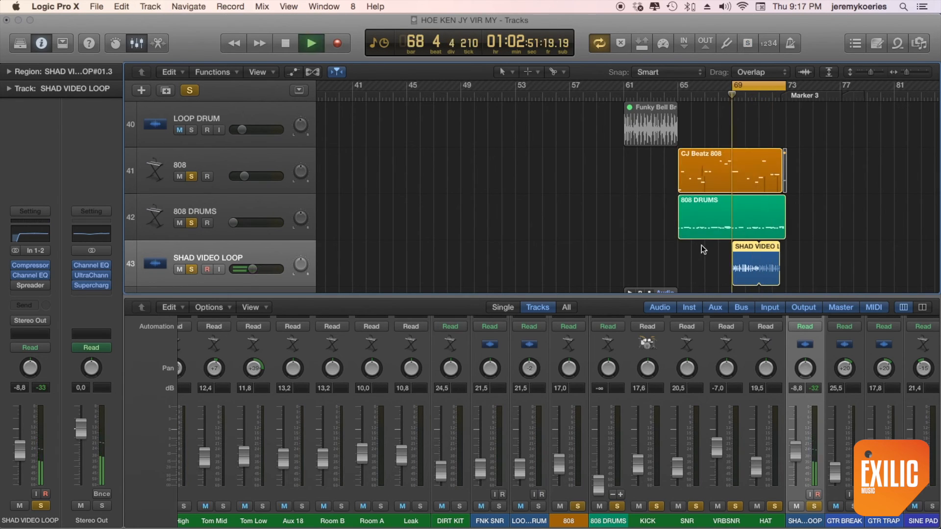
pyautogui.scroll(-5, 825, 234)
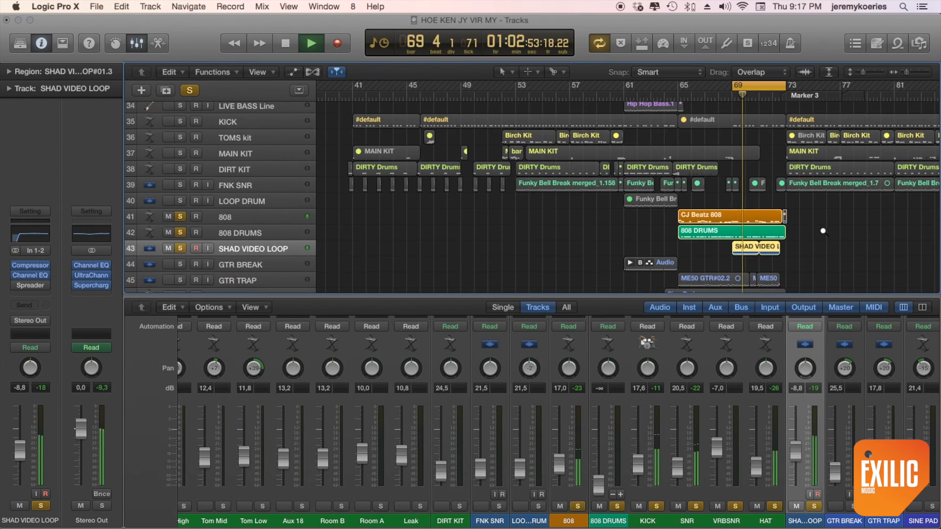
pyautogui.scroll(-3, 822, 231)
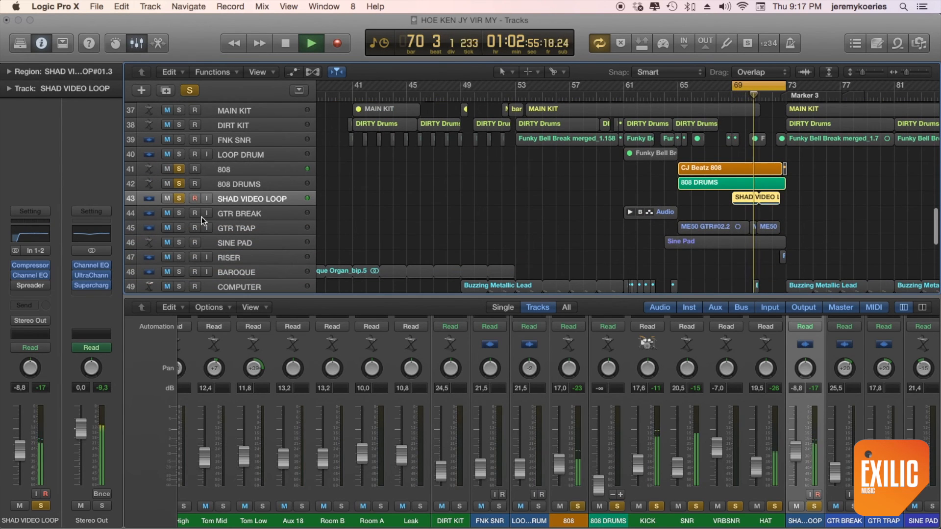
pyautogui.click(178, 214)
pyautogui.click(178, 226)
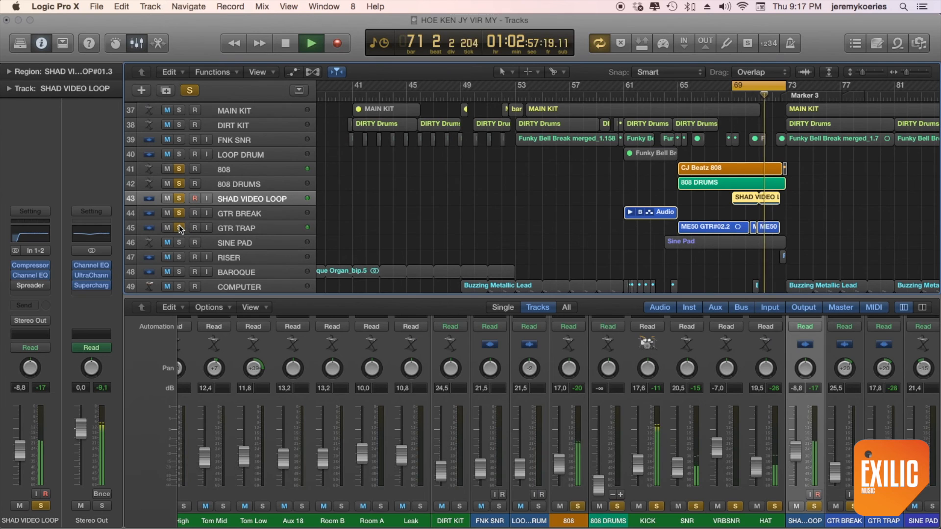
# Stop playback, select the GTR TRAP regions and set the cycle range to them, from bar 65 to bar 73
pyautogui.scroll(2, 757, 176)
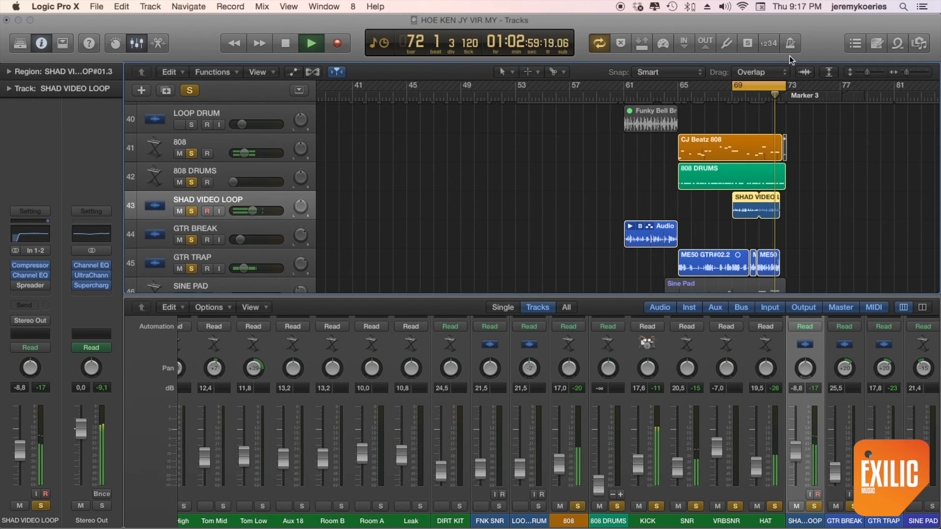
pyautogui.press('space')
pyautogui.press('c')
pyautogui.moveTo(797, 235); pyautogui.dragTo(723, 240)
pyautogui.press('super+u')
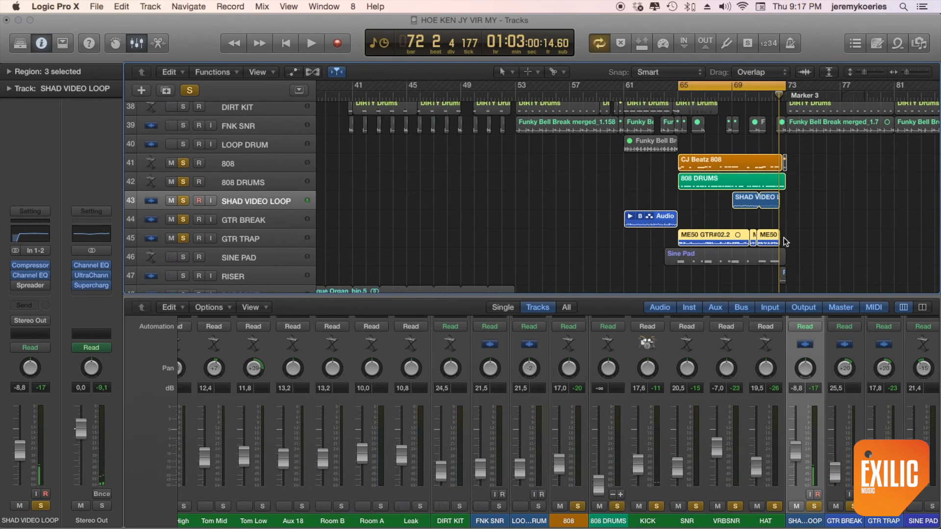
# Select the GTR TRAP track, solo its regions and play the guitar alone from bar 65
pyautogui.press('space')
pyautogui.click(278, 239)
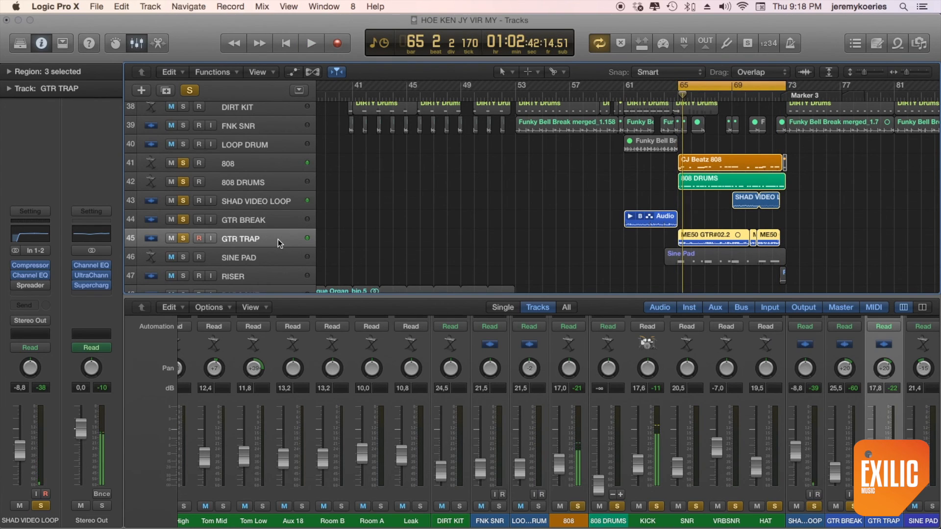
pyautogui.press('space')
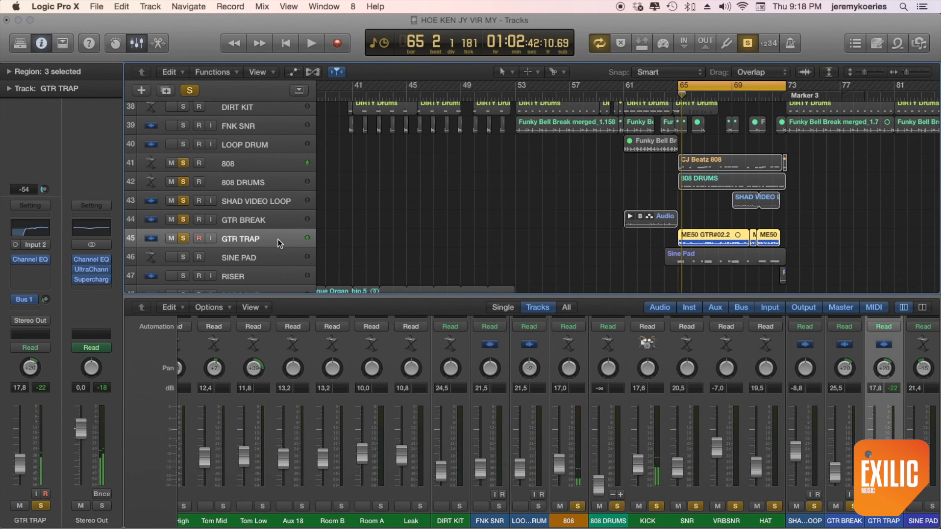
pyautogui.press('space')
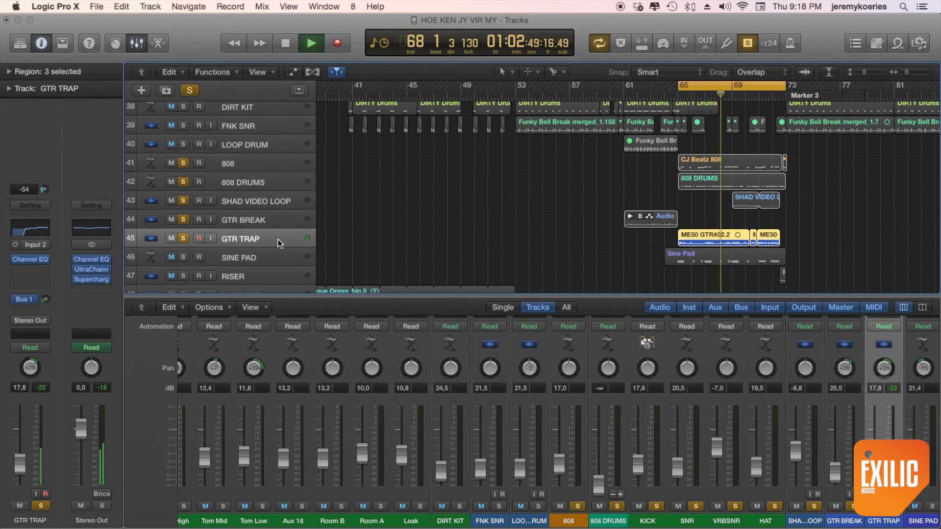
pyautogui.press('space')
# Turn off the region solo, play the bridge tracks from bar 65 and add the SINE PAD track to the solo
pyautogui.press('space')
pyautogui.press('super+Up')
pyautogui.press('super+Up')
pyautogui.press('space')
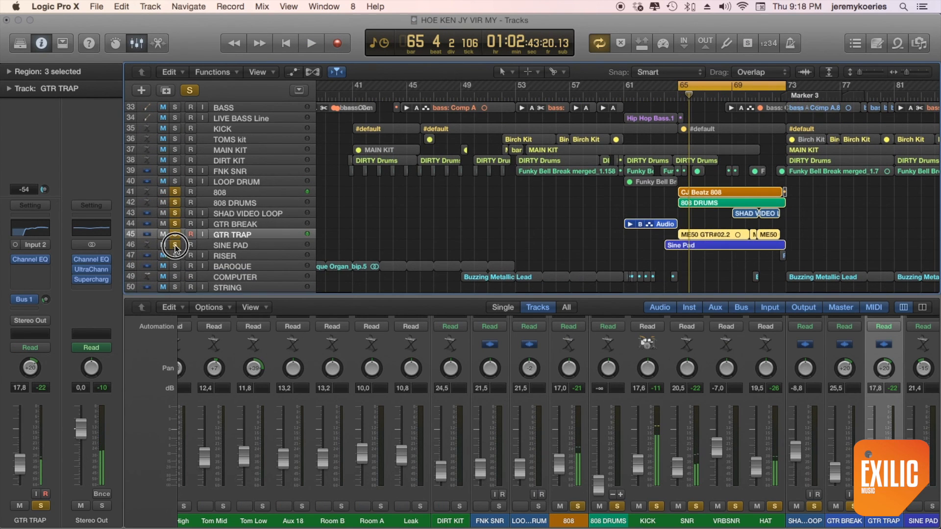
# Select the SINE PAD track and play its region with the other bridge tracks, alone, and with them again
pyautogui.click(246, 241)
pyautogui.press('space')
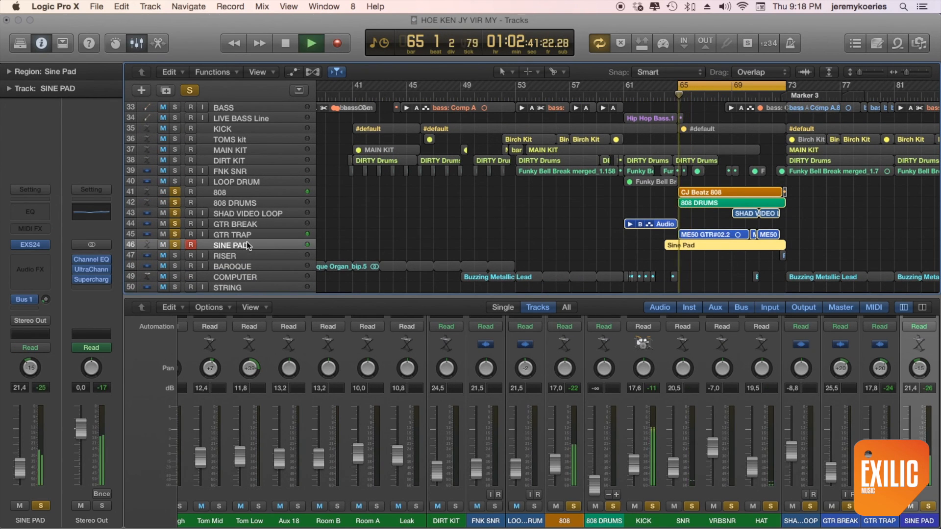
pyautogui.hotkey('ctrl', 's')
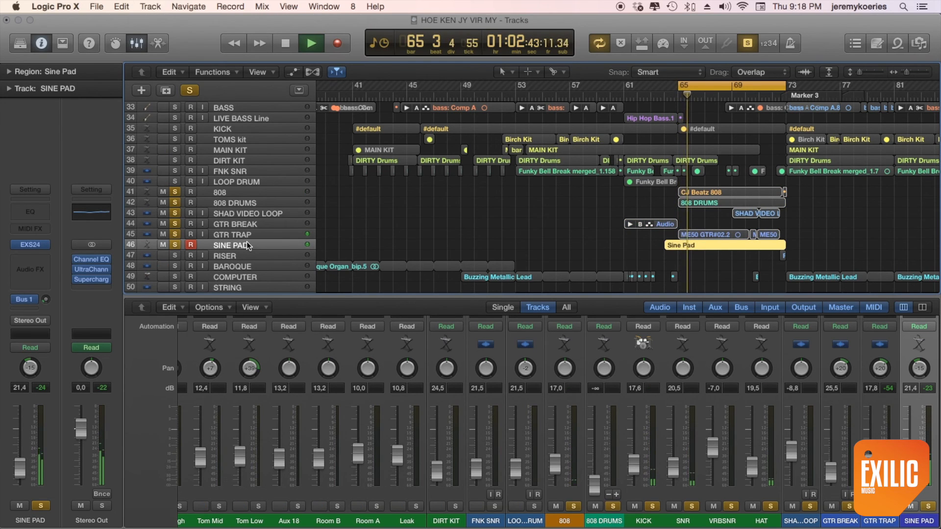
pyautogui.hotkey('ctrl', 's')
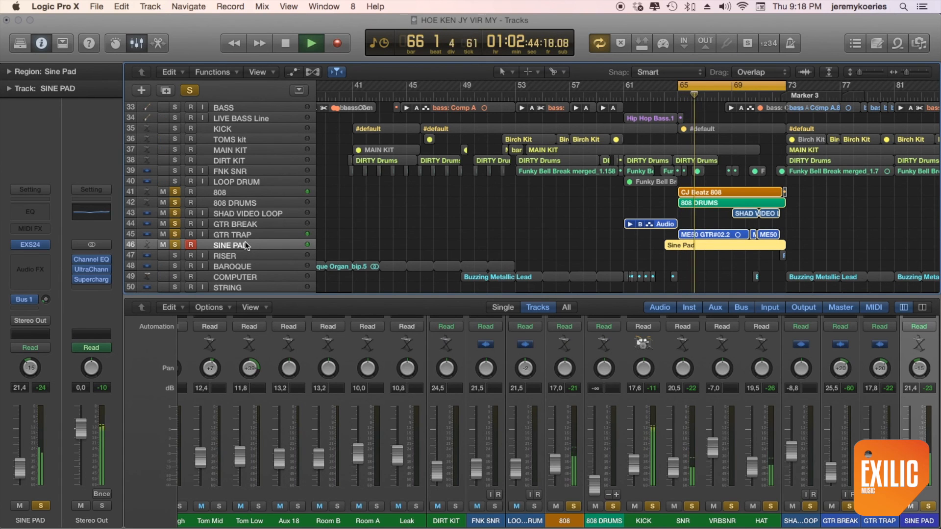
# Add the six Bridge vocal tracks, 24 Bridge 02 to 29 Bridge BG, to the solo during playback, then clear all solos and stop
pyautogui.press('super+Left')
pyautogui.press('super+Left')
pyautogui.press('super+Left')
pyautogui.press('super+Left')
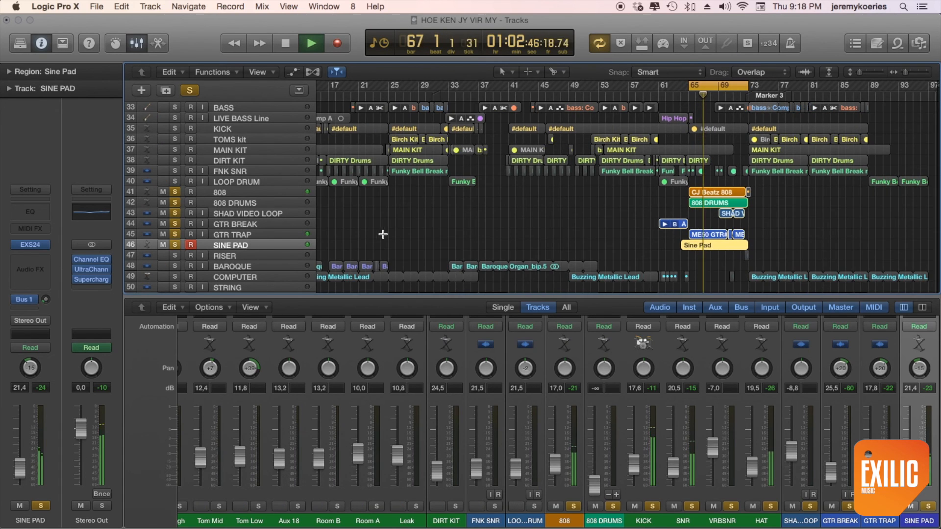
pyautogui.press('super+Left')
pyautogui.scroll(8, 387, 211)
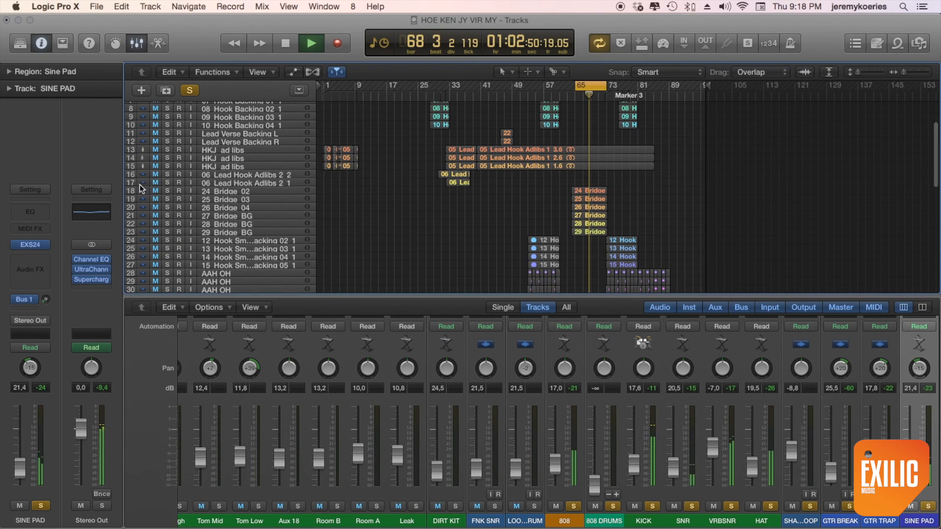
pyautogui.moveTo(167, 190); pyautogui.dragTo(173, 233)
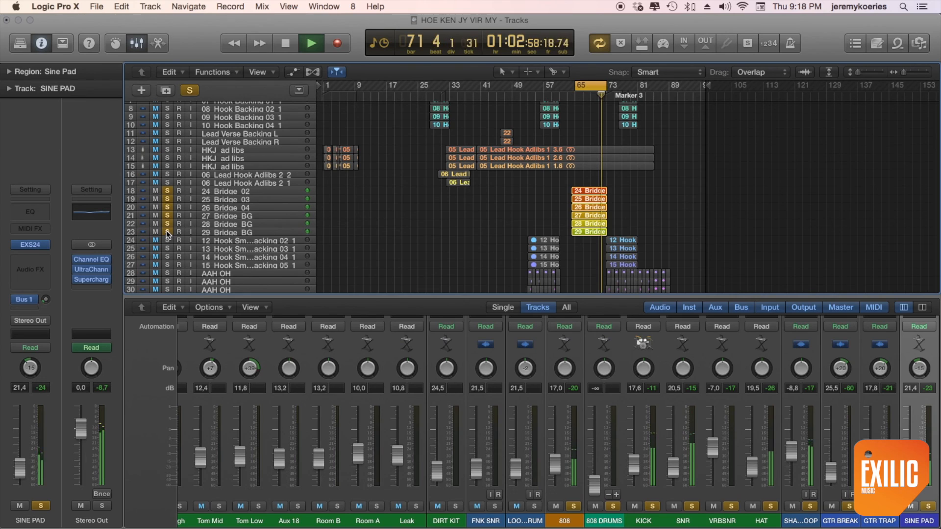
pyautogui.keyDown('alt'); pyautogui.click(166, 231); pyautogui.keyUp('alt')
pyautogui.press('space')
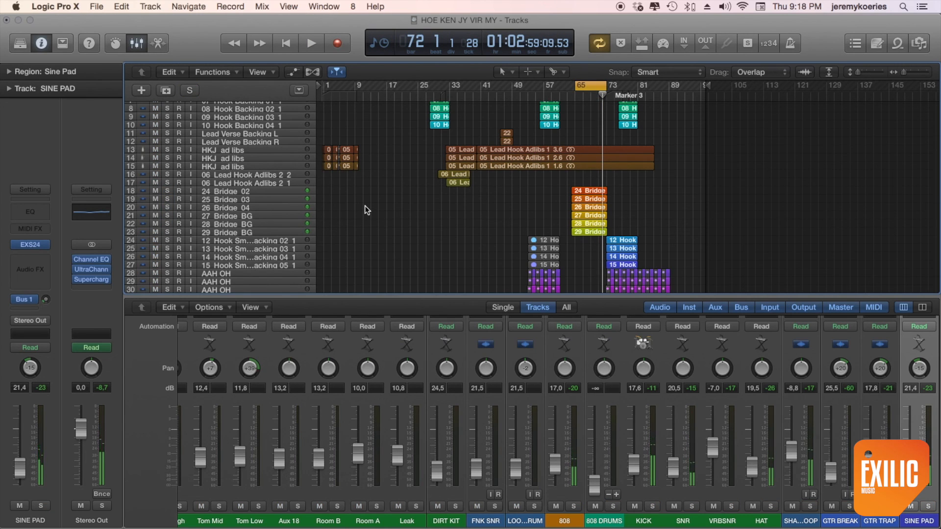